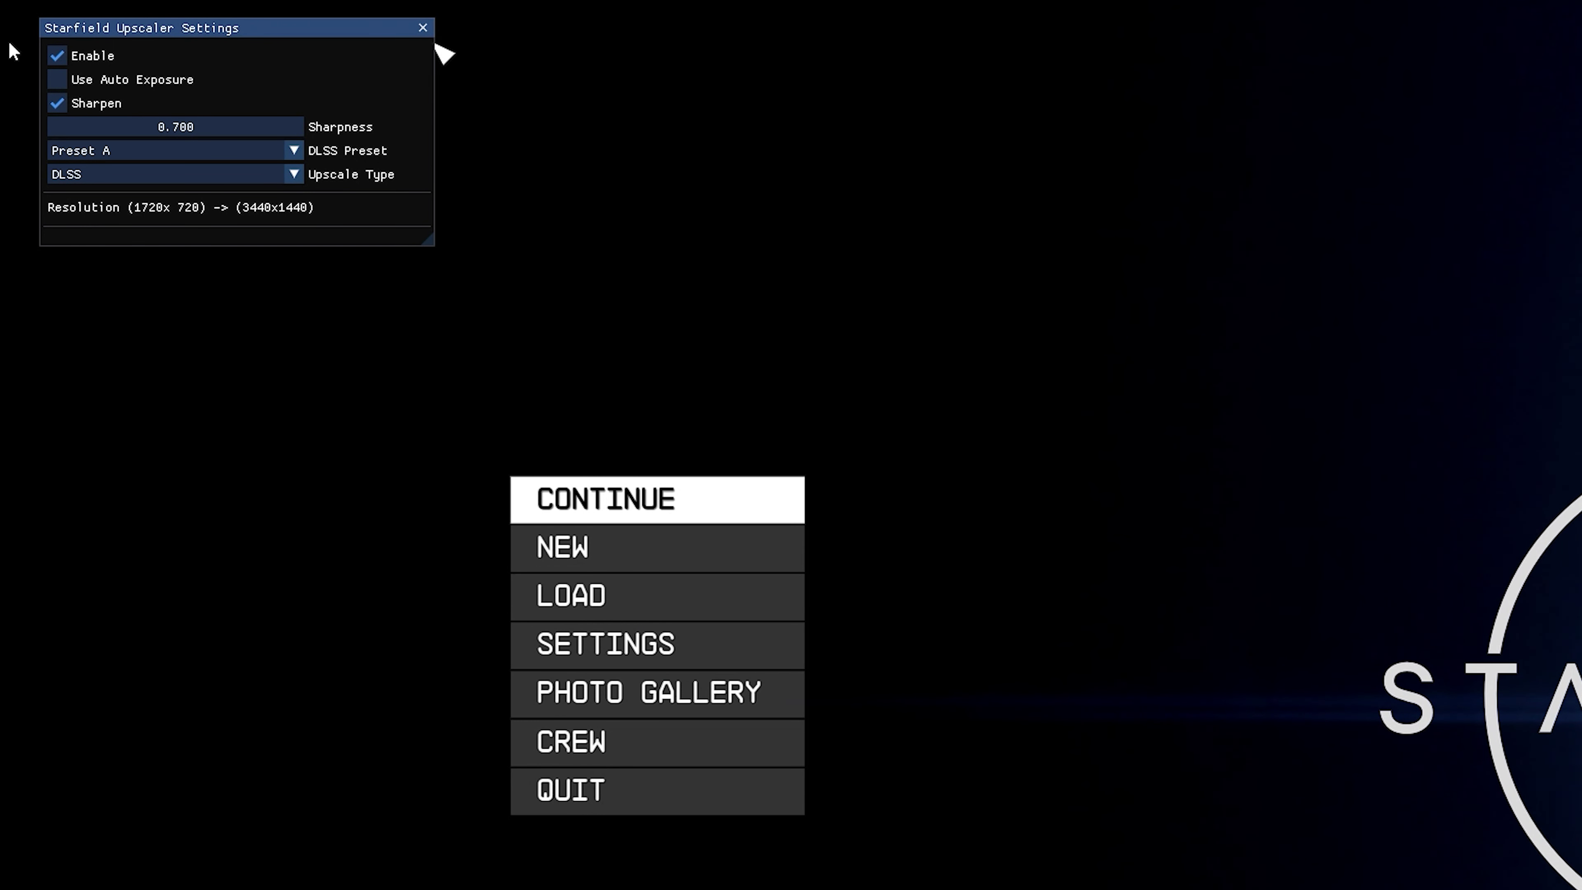
Dismiss the upscaler overlay and take off from the snowy planet in the landed ship.
click(439, 47)
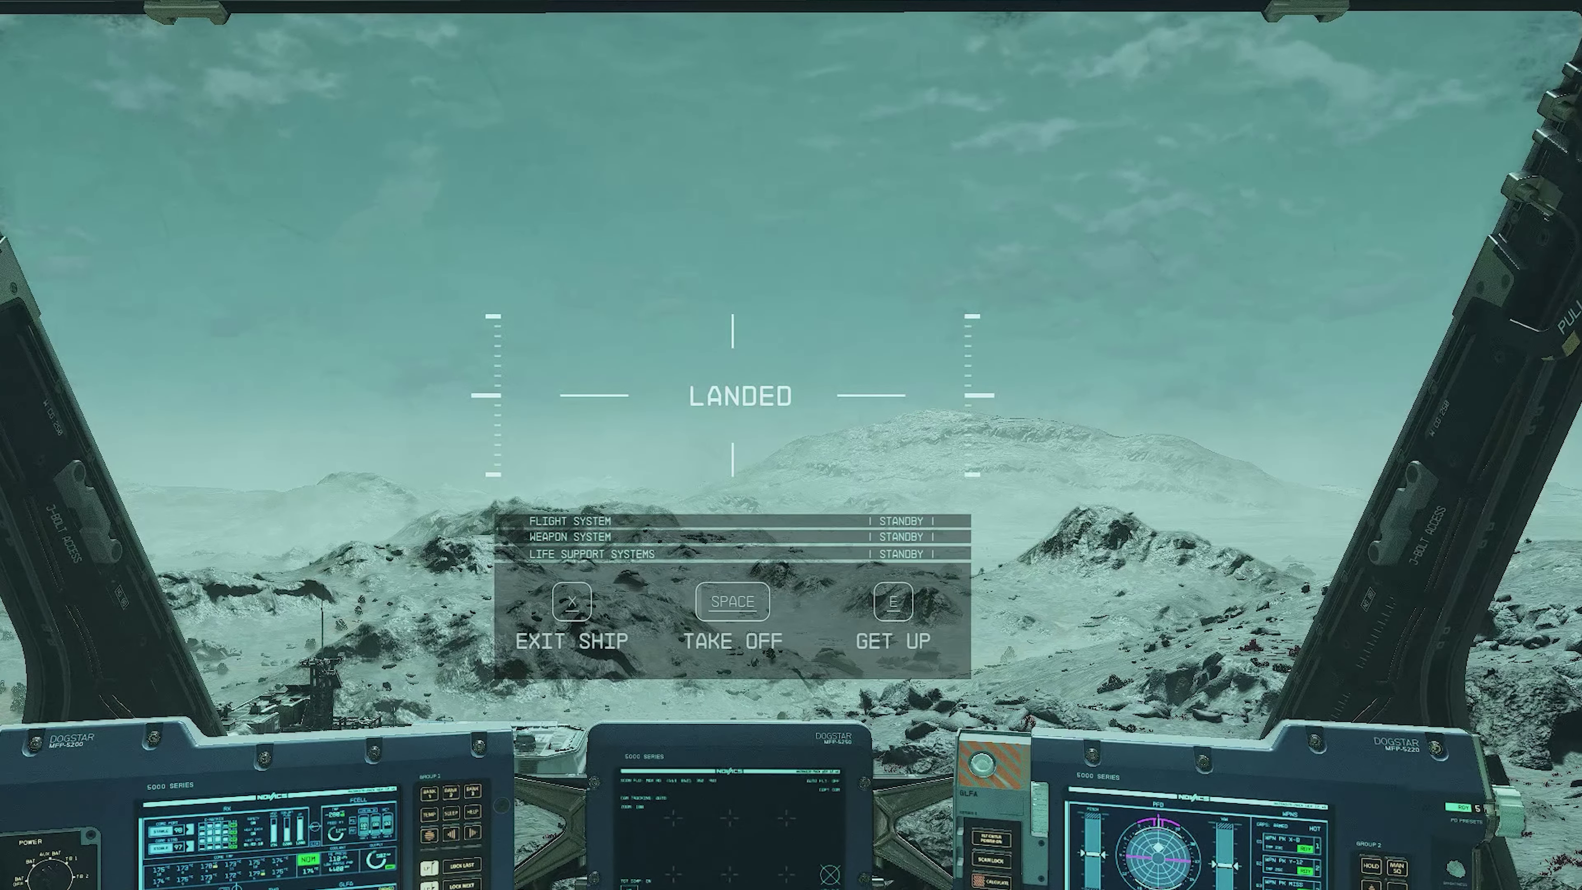
key(space)
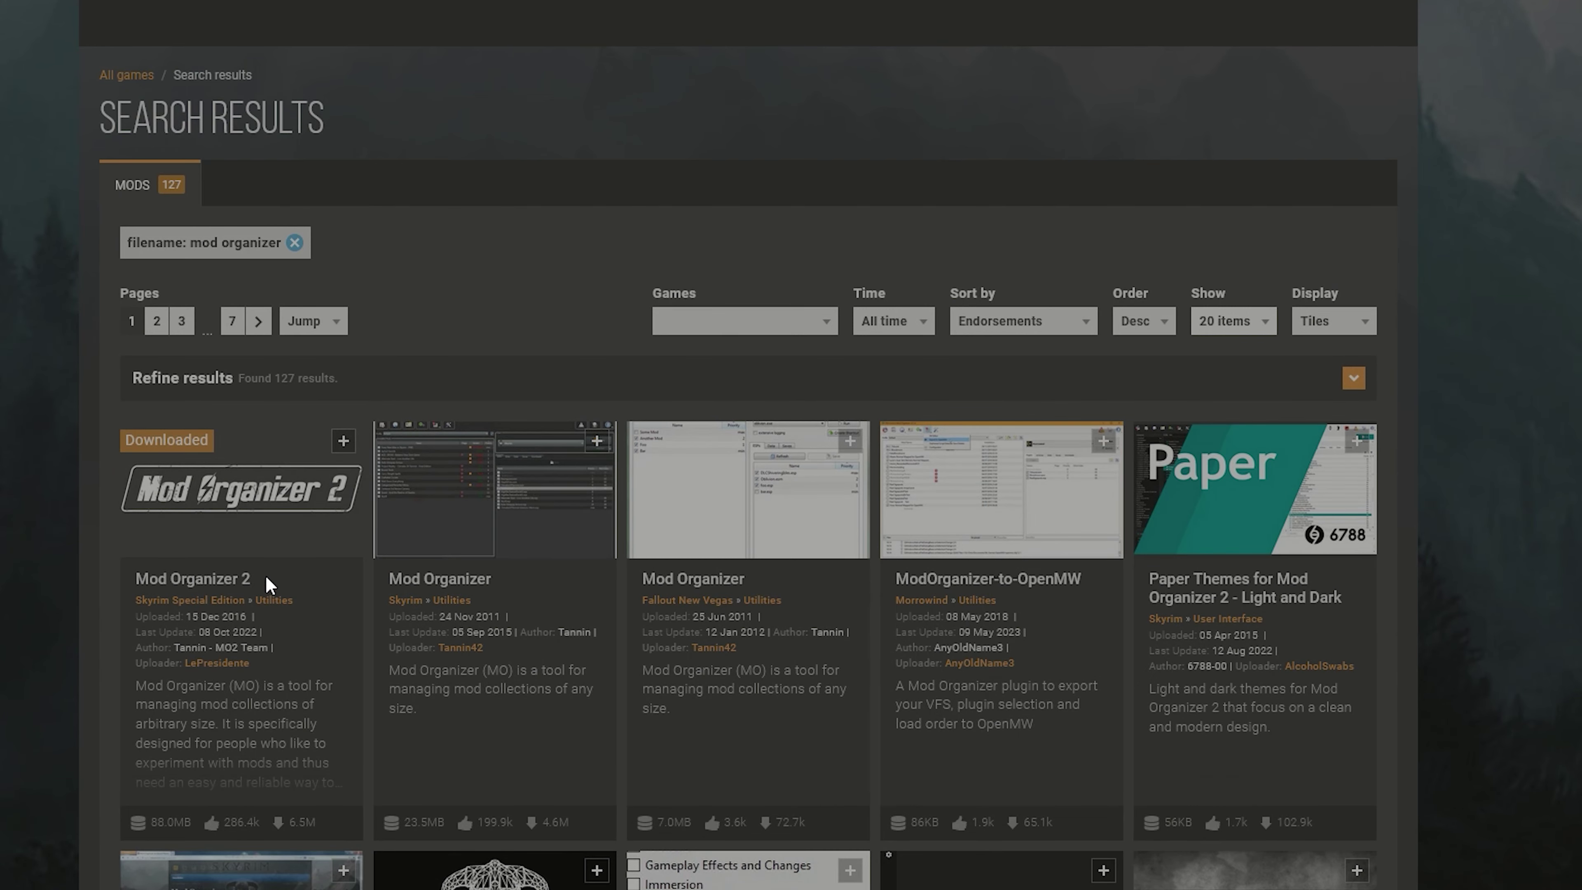
Download the Mod Organizer 2 installer from its Nexus page via Manual and Slow Download.
click(299, 551)
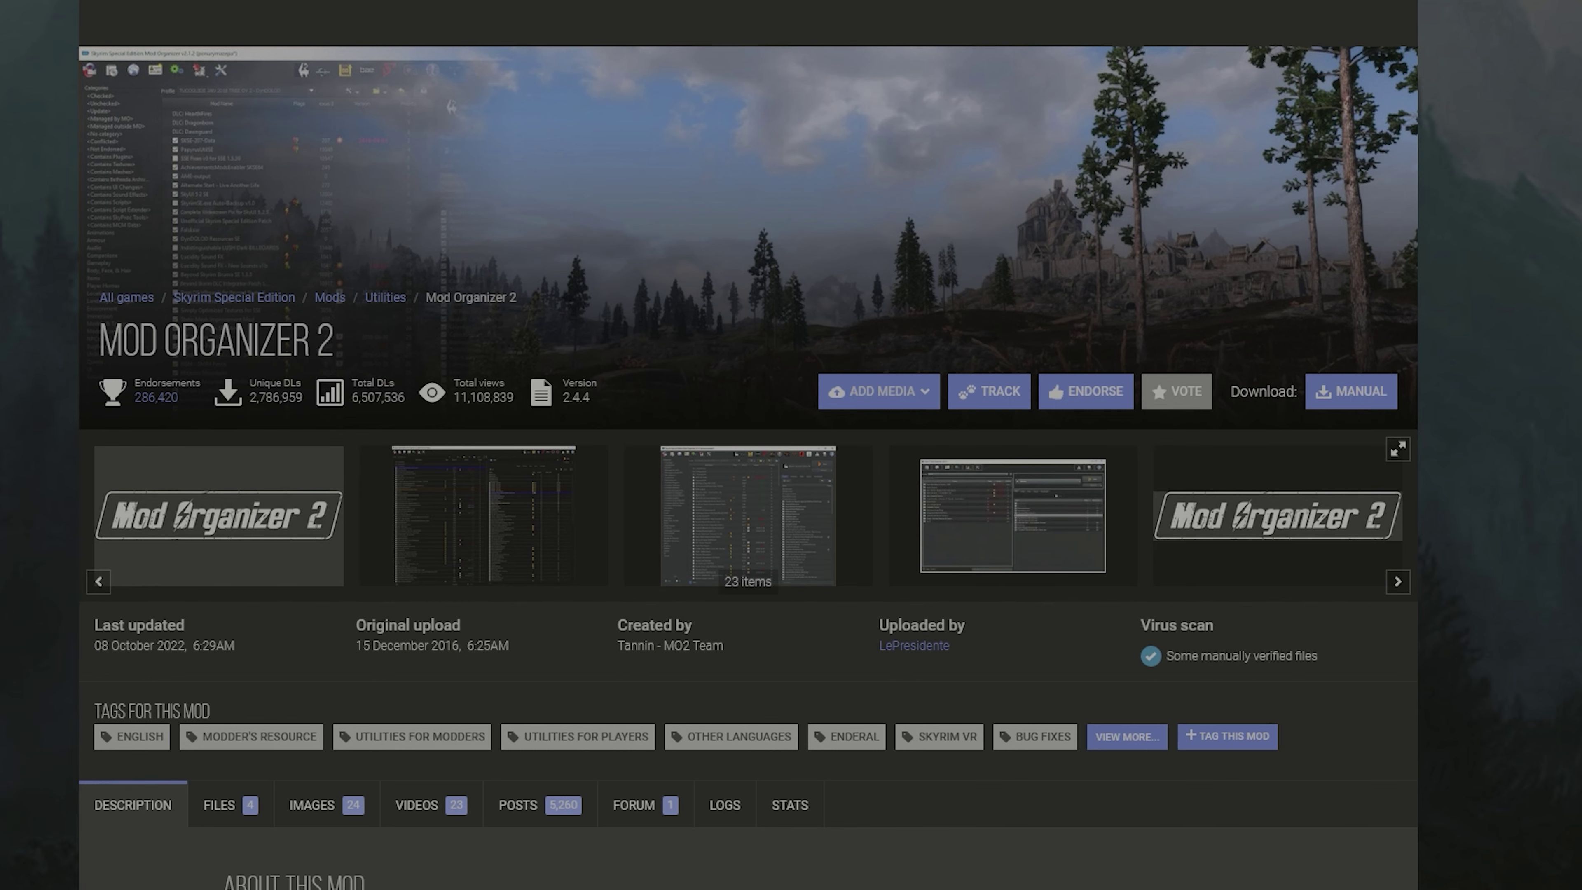
scroll(747, 437, down, 2)
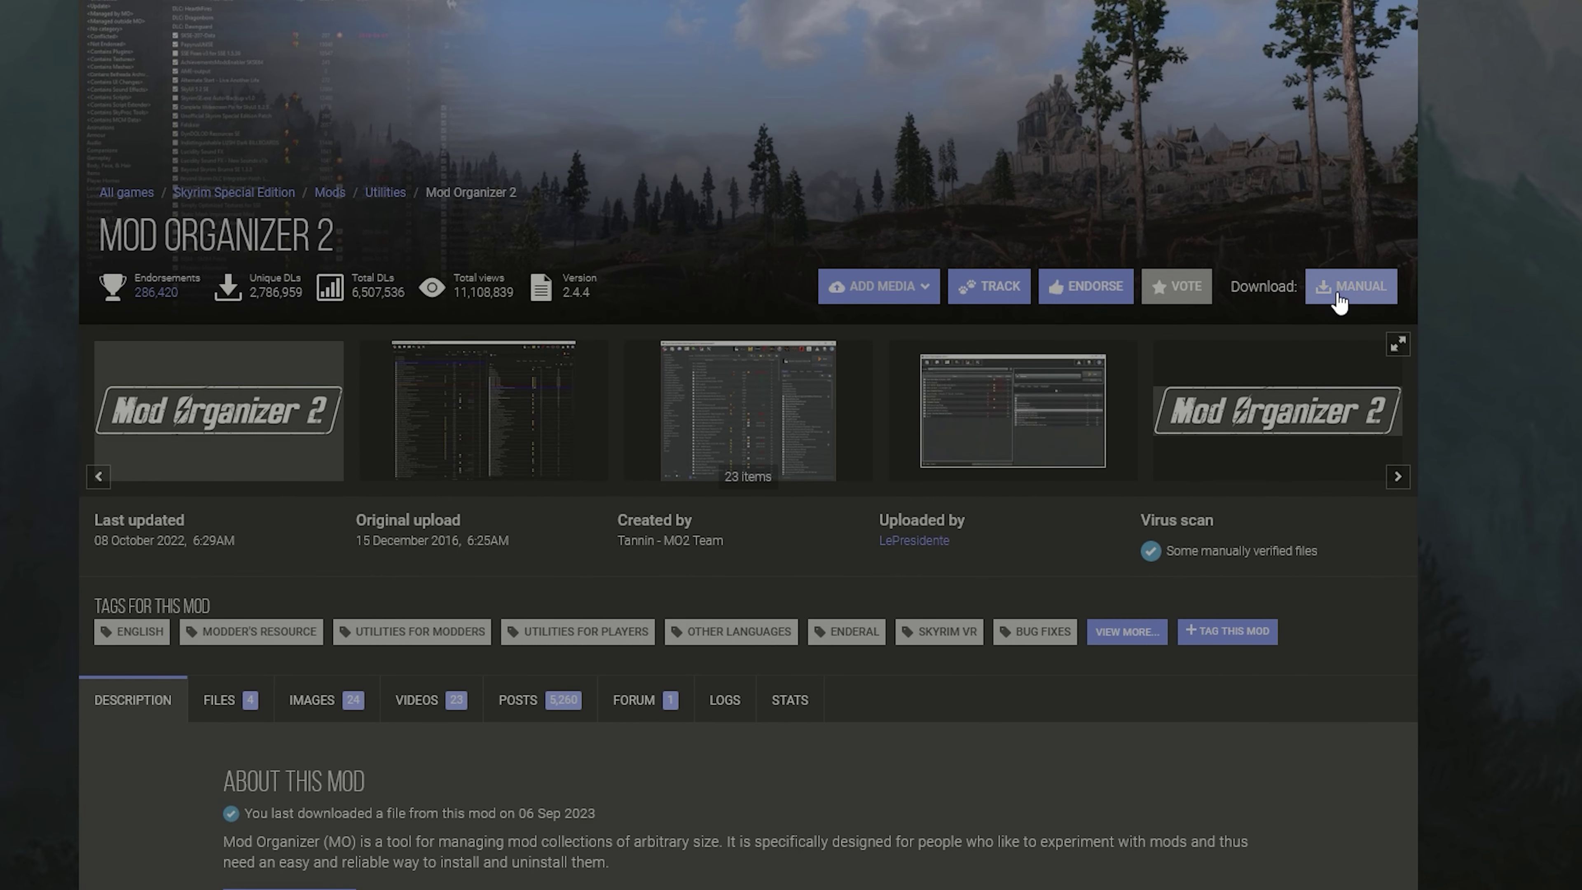
click(1339, 304)
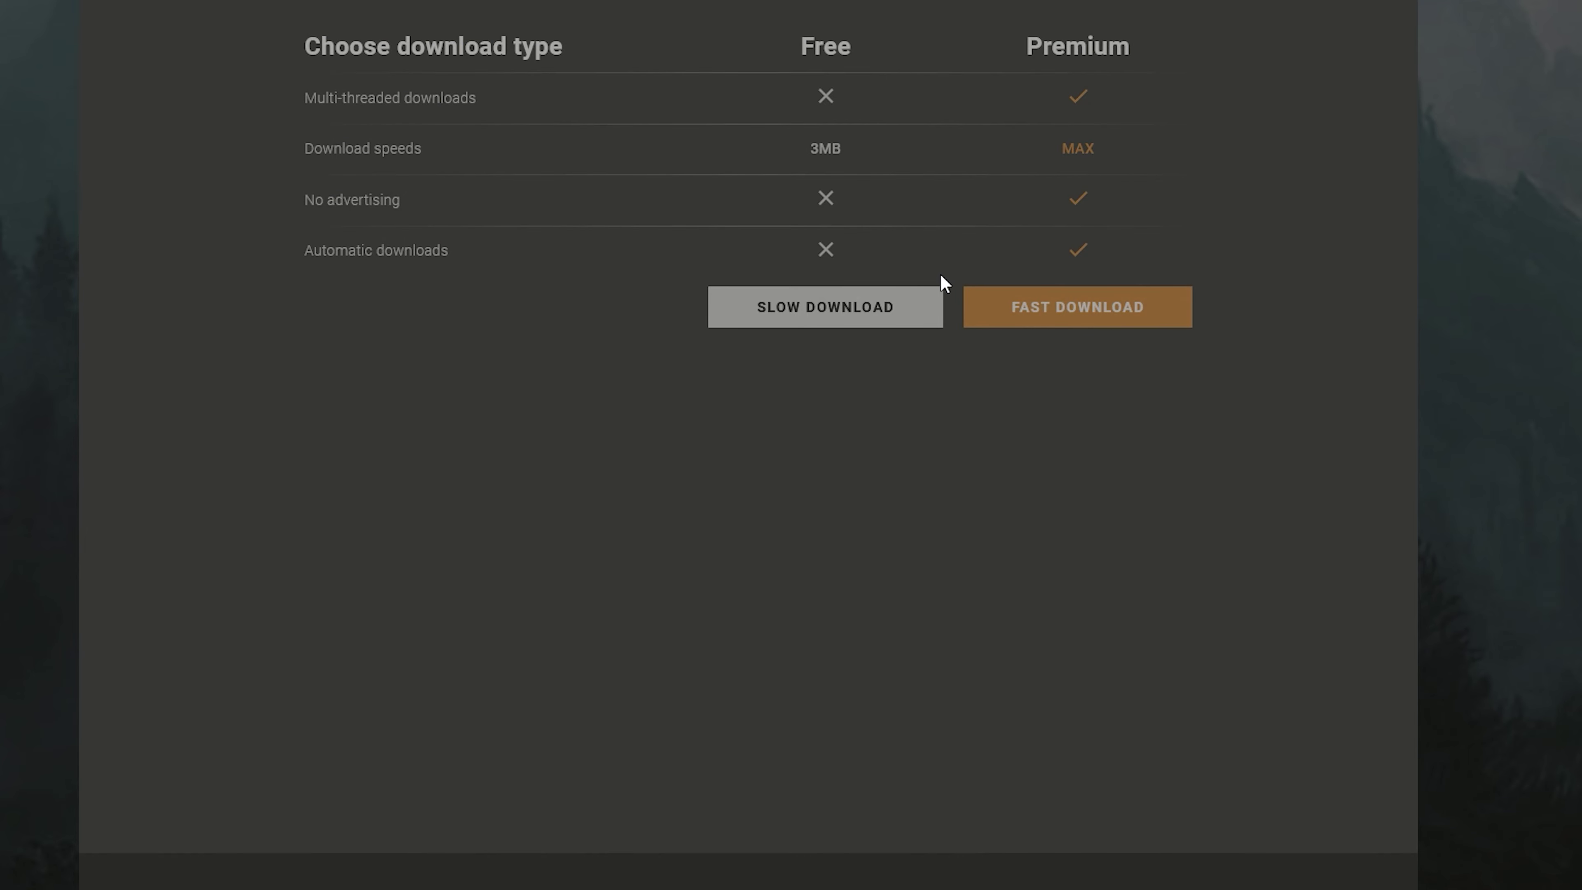
click(828, 308)
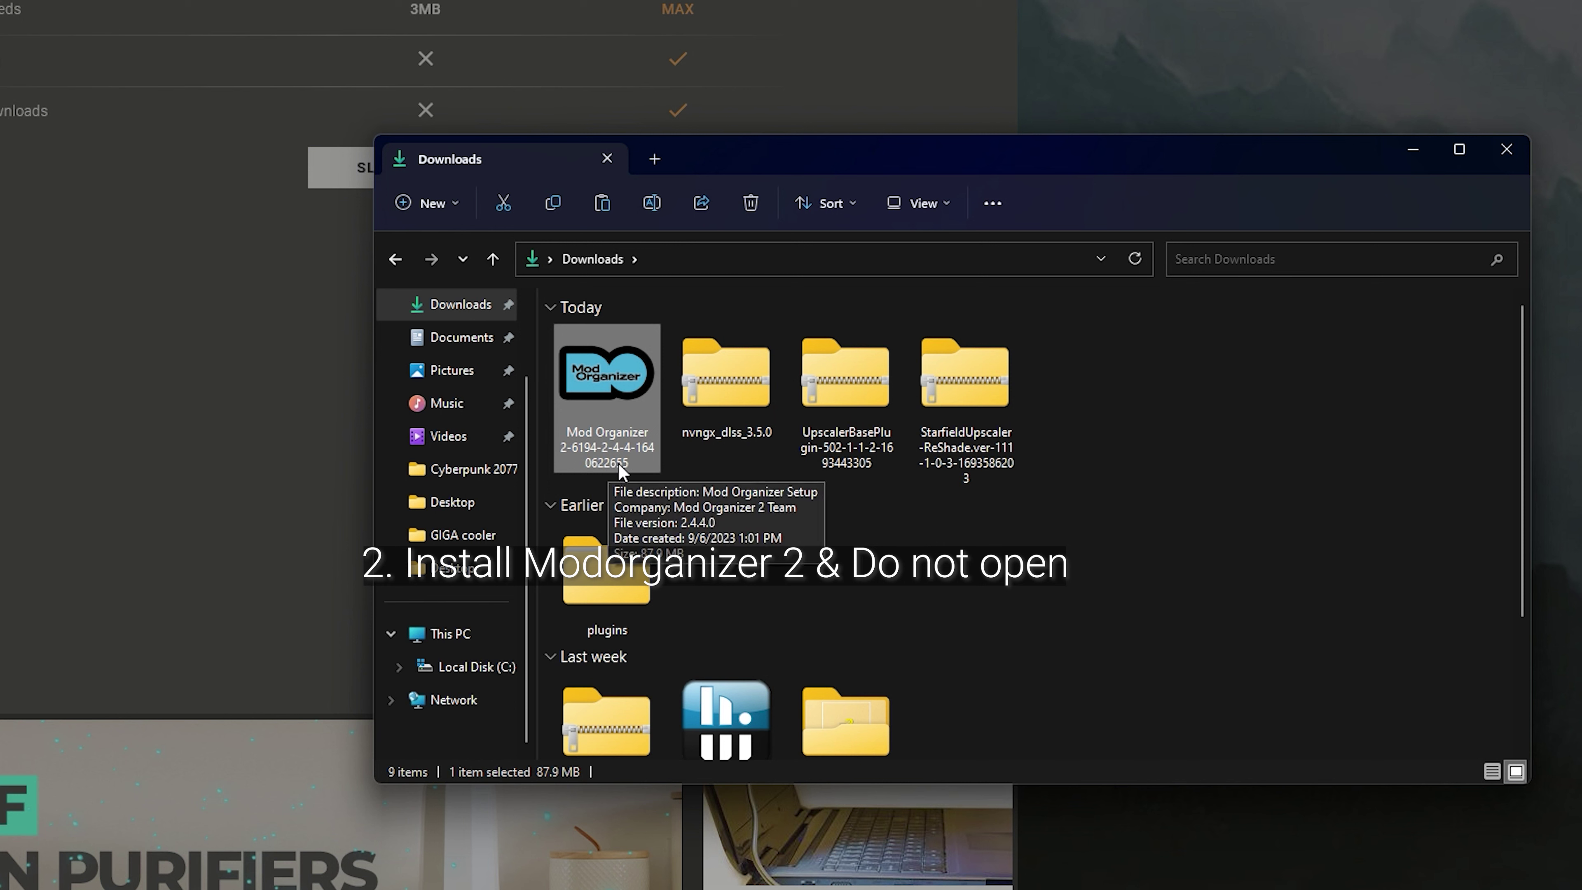
Deselect the Mod Organizer 2 setup file in Downloads.
click(1243, 399)
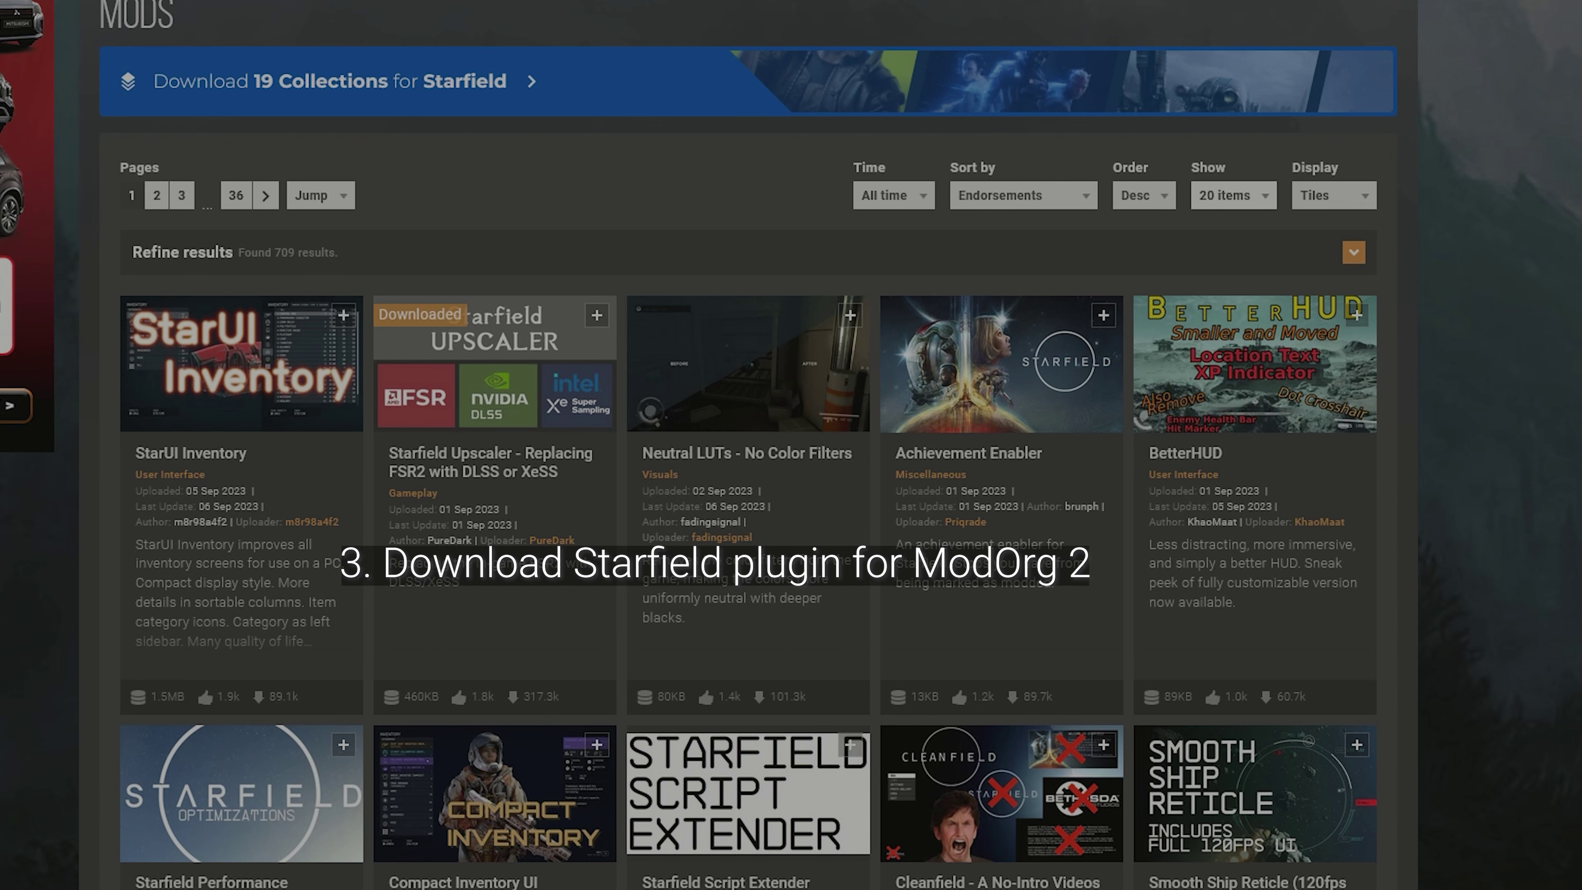
Browse the Starfield Plugin for Mod Organizer 2 page and download it manually.
scroll(747, 445, down, 2)
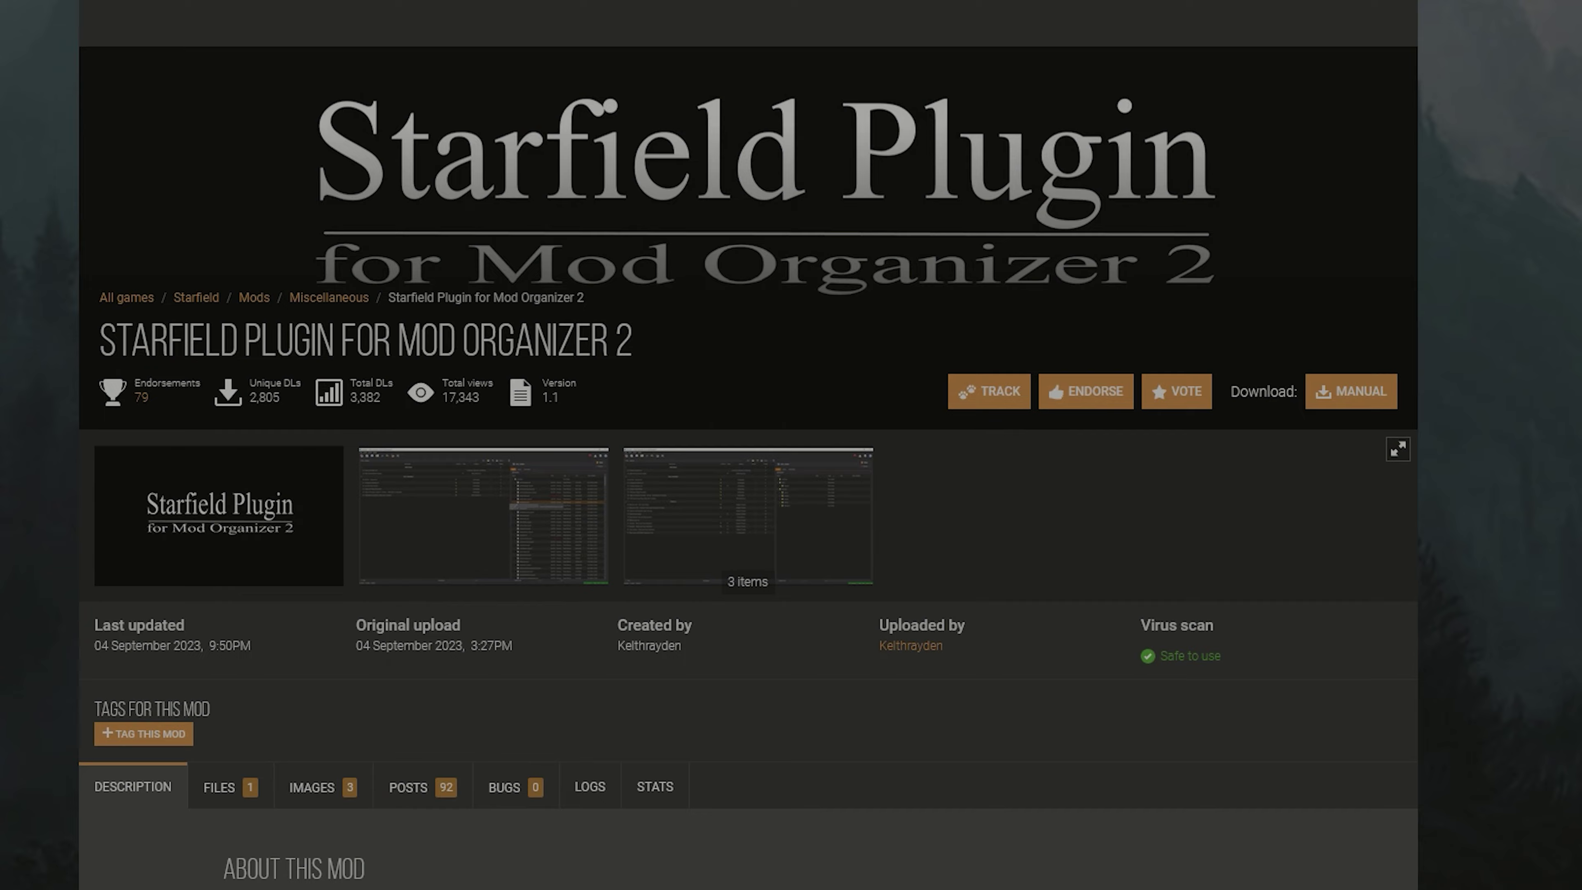
scroll(1022, 112, down, 3)
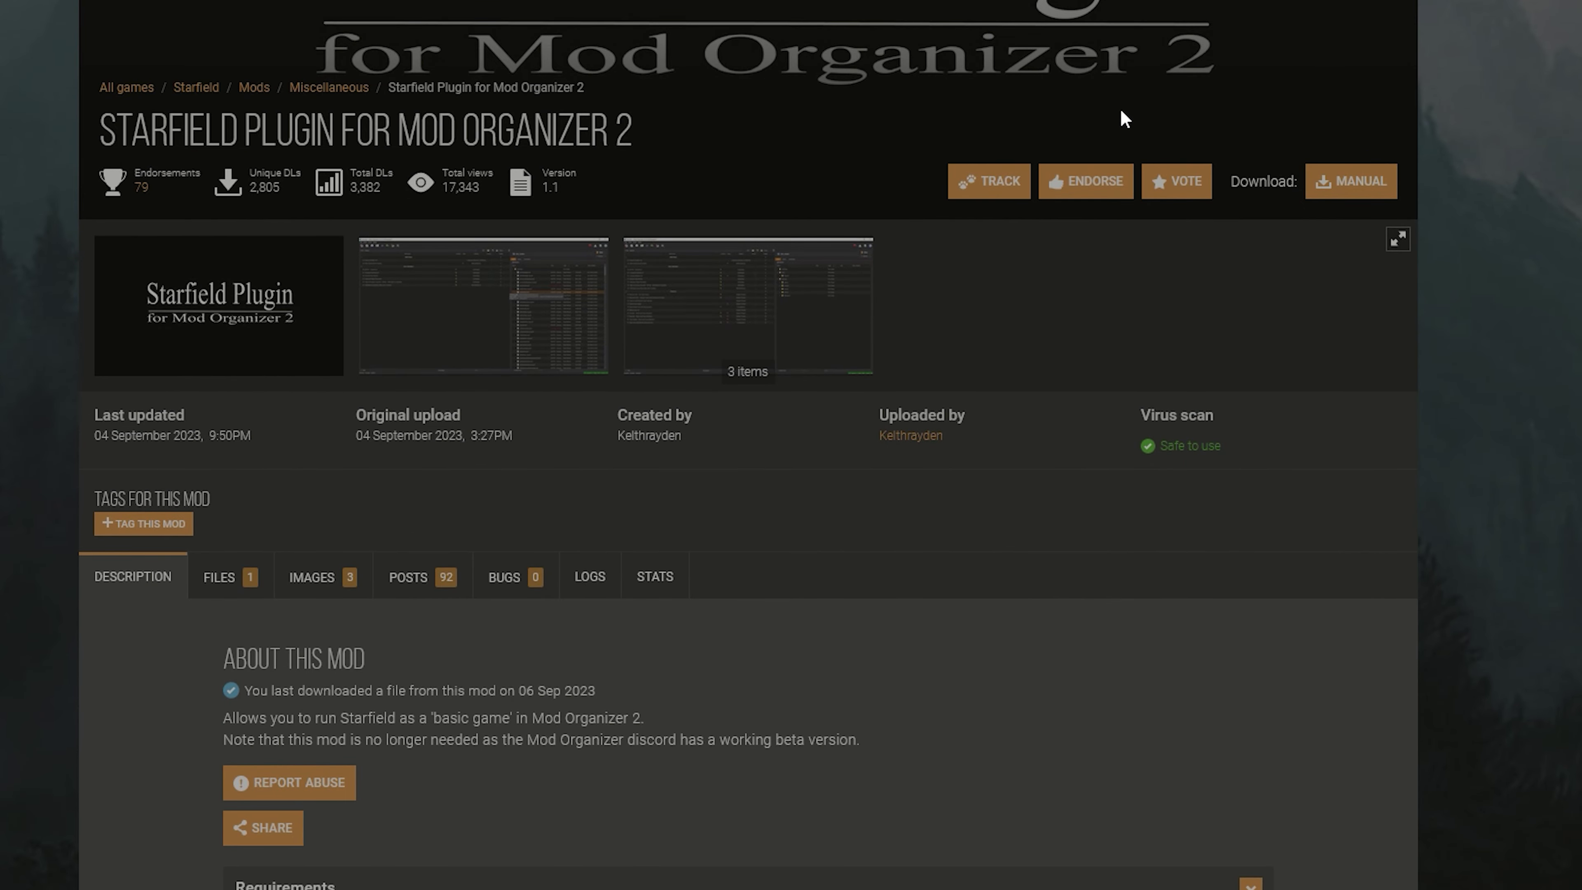
scroll(1109, 118, down, 2)
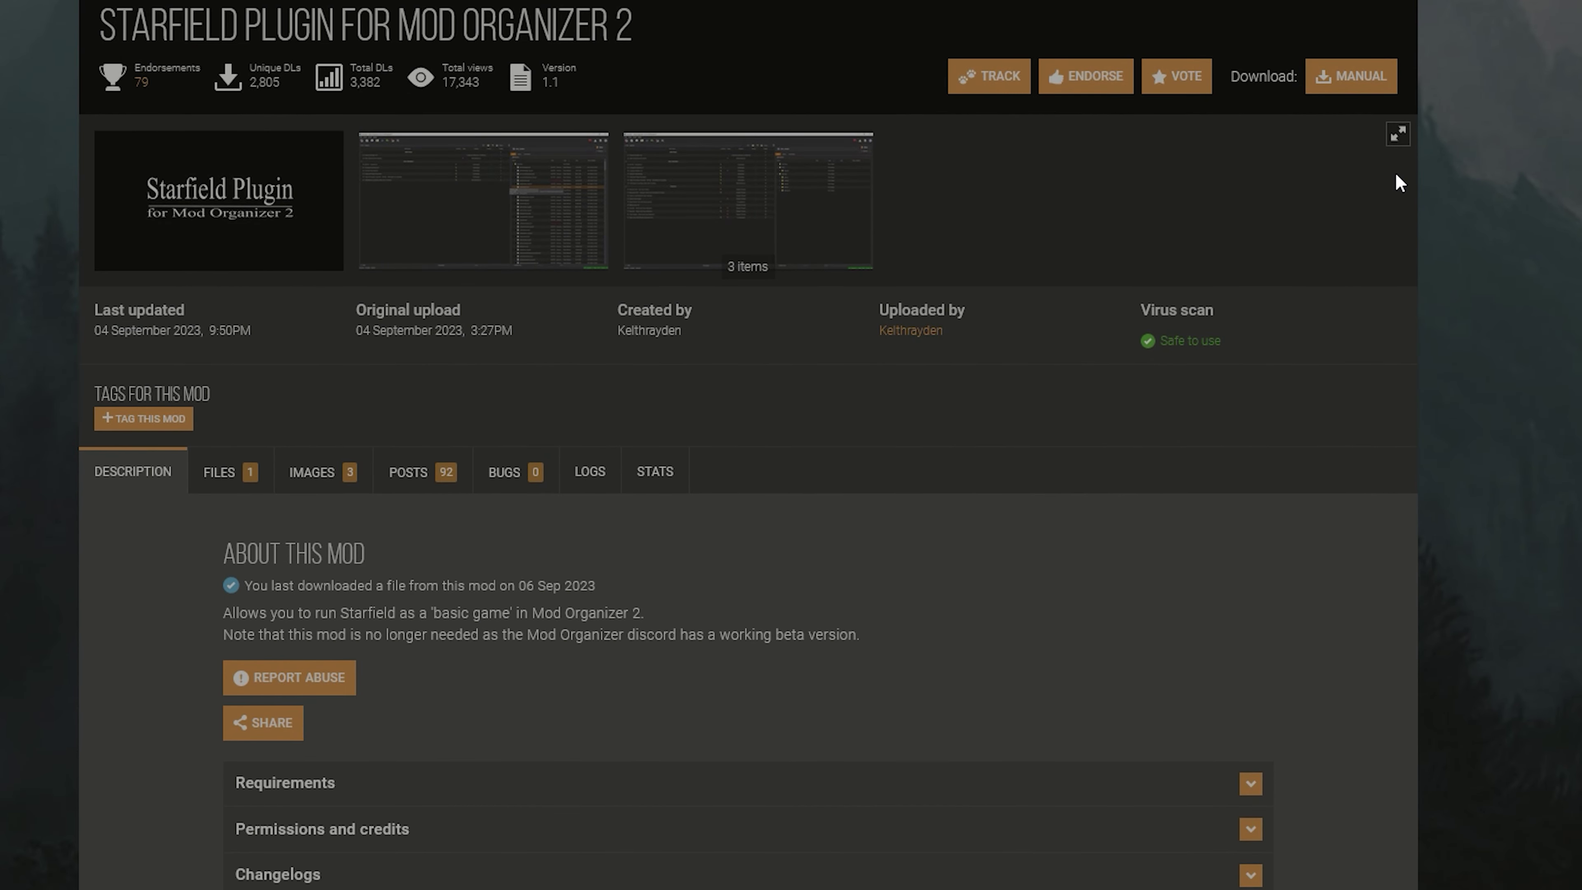
scroll(1431, 195, down, 7)
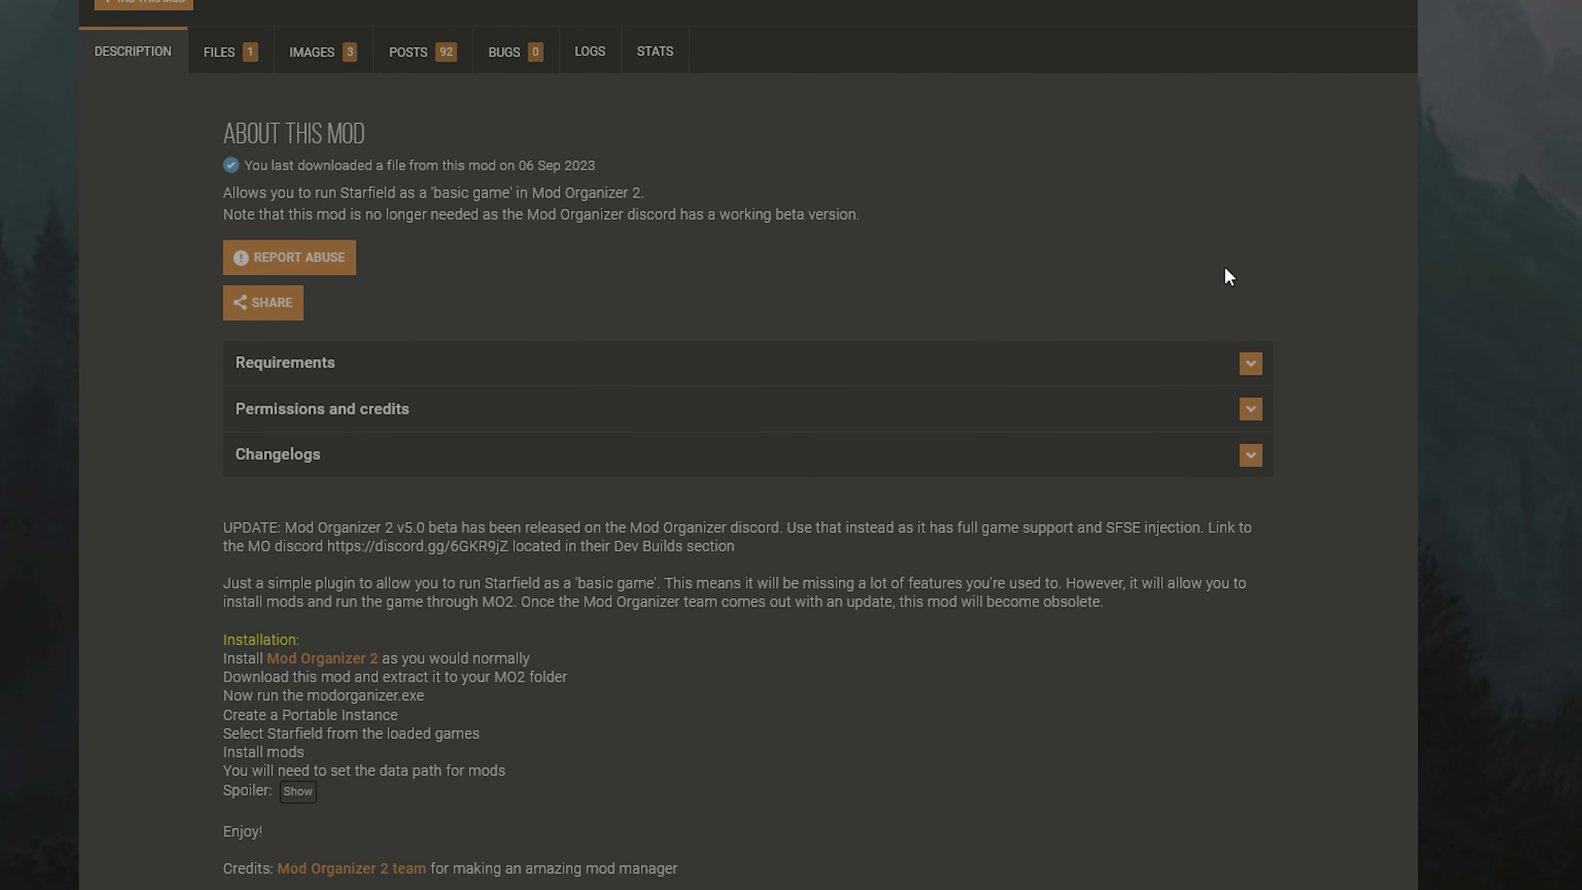
scroll(1074, 411, up, 7)
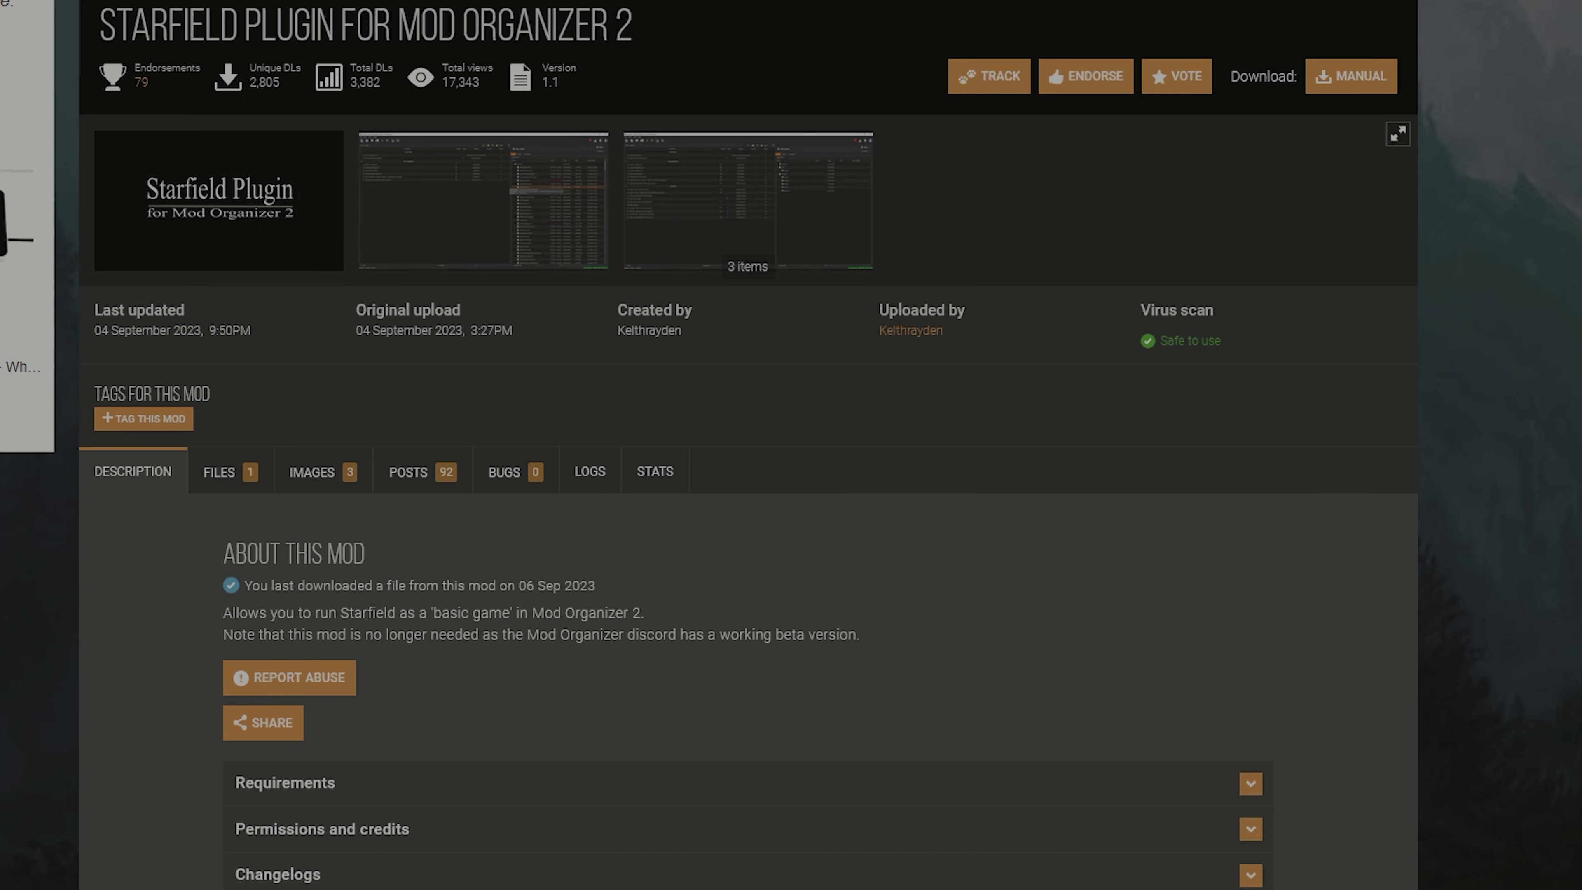
Open Downloads in File Explorer and select the new Starfield Plugin archive.
key(super+e)
drag(1233, 309, 1328, 203)
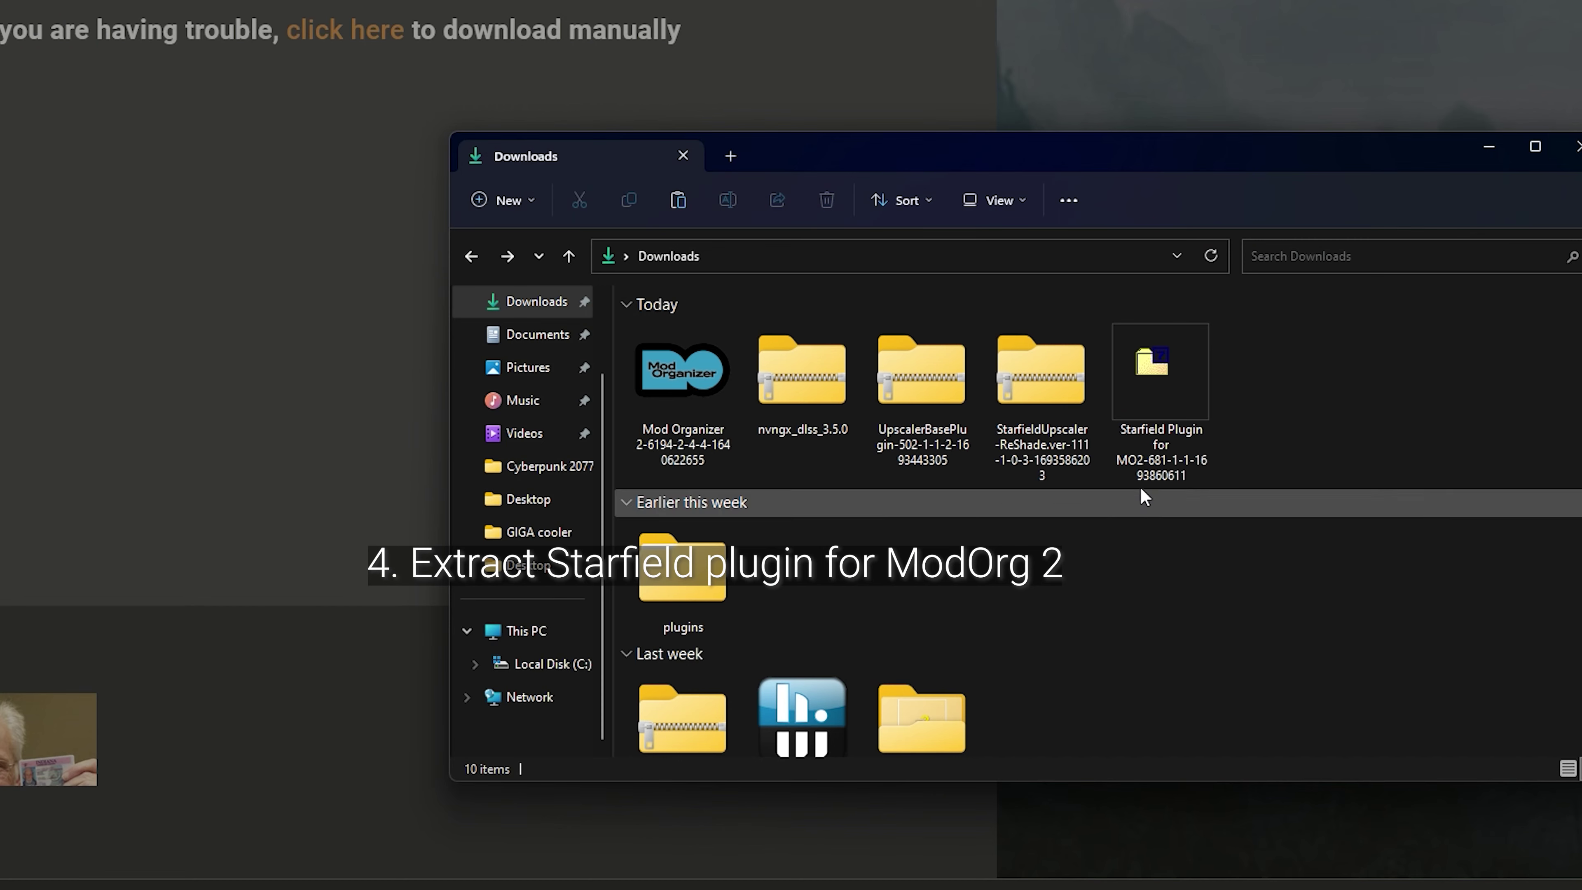
click(1150, 446)
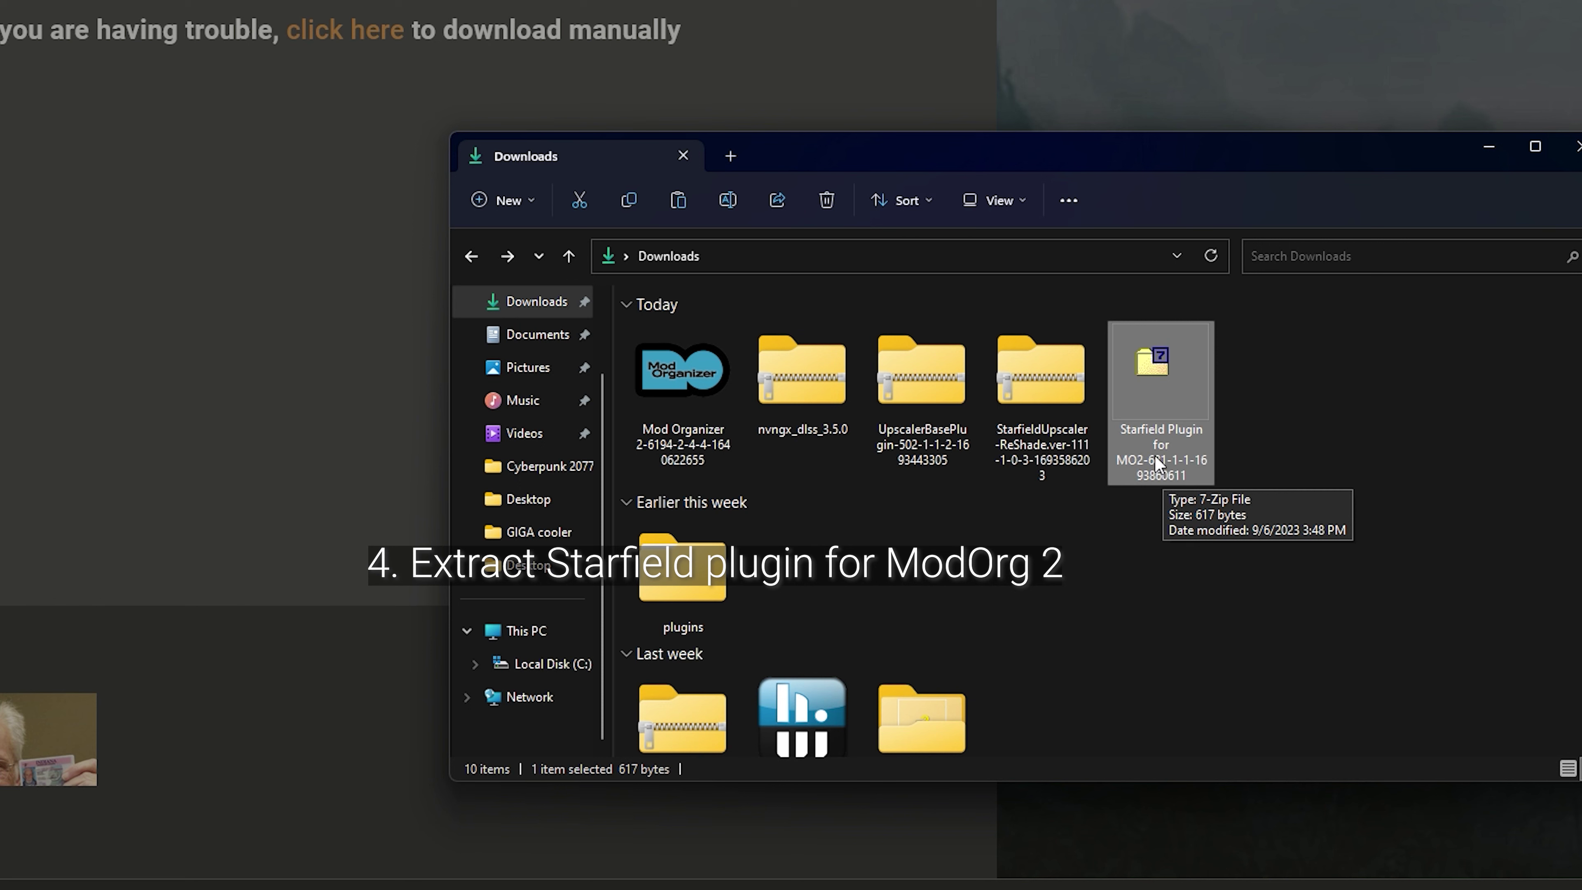
Open the Starfield Plugin .7z in 7-Zip File Manager and select its plugins folder.
right_click(1162, 404)
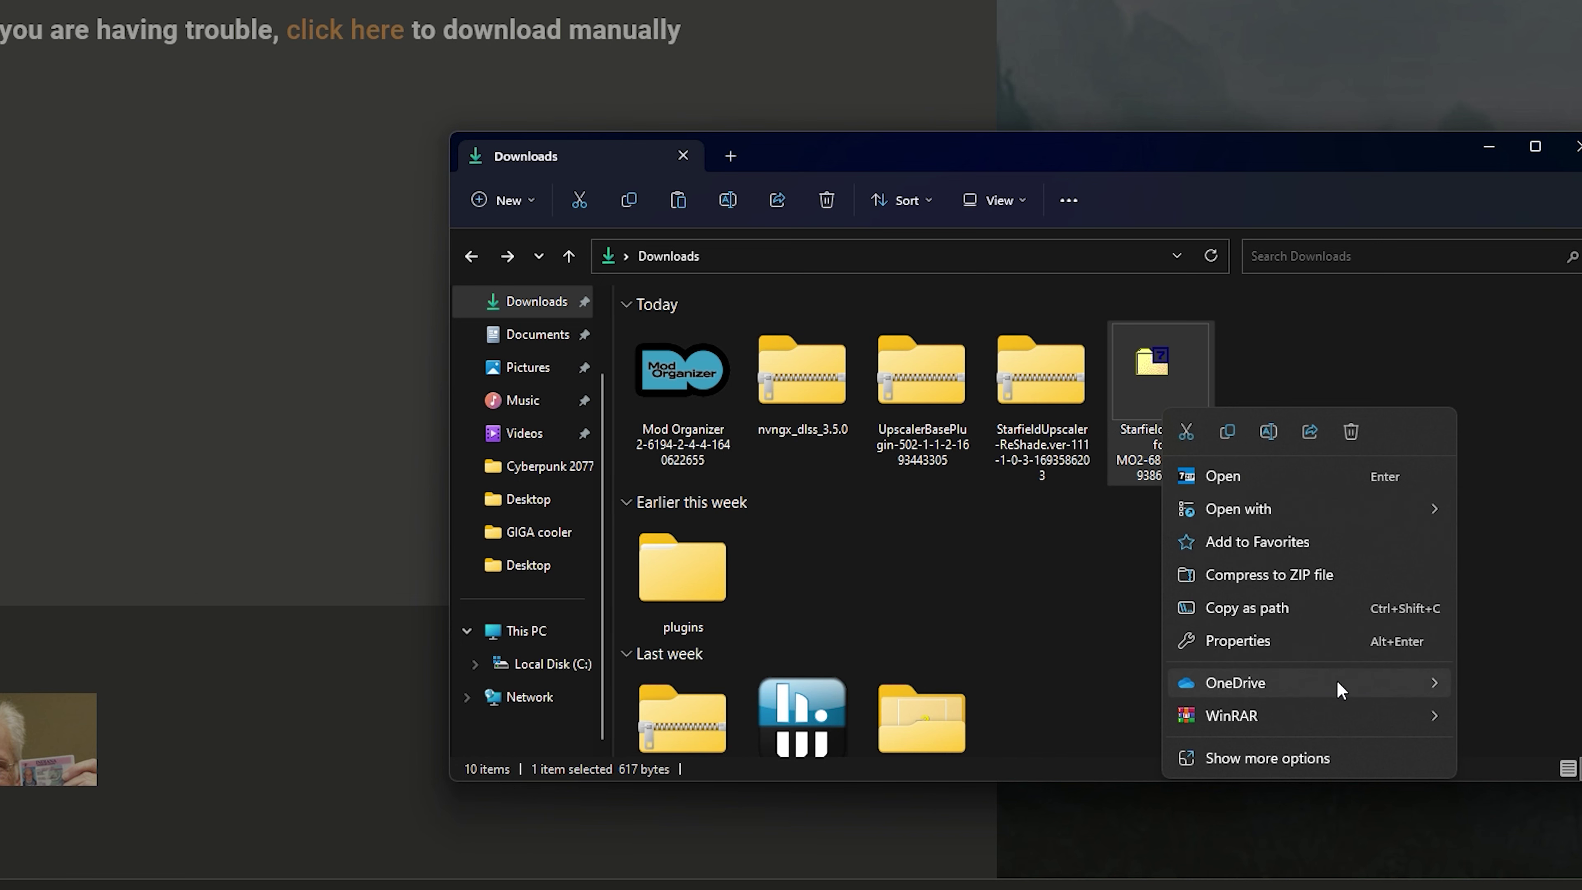
mouse_move(1363, 511)
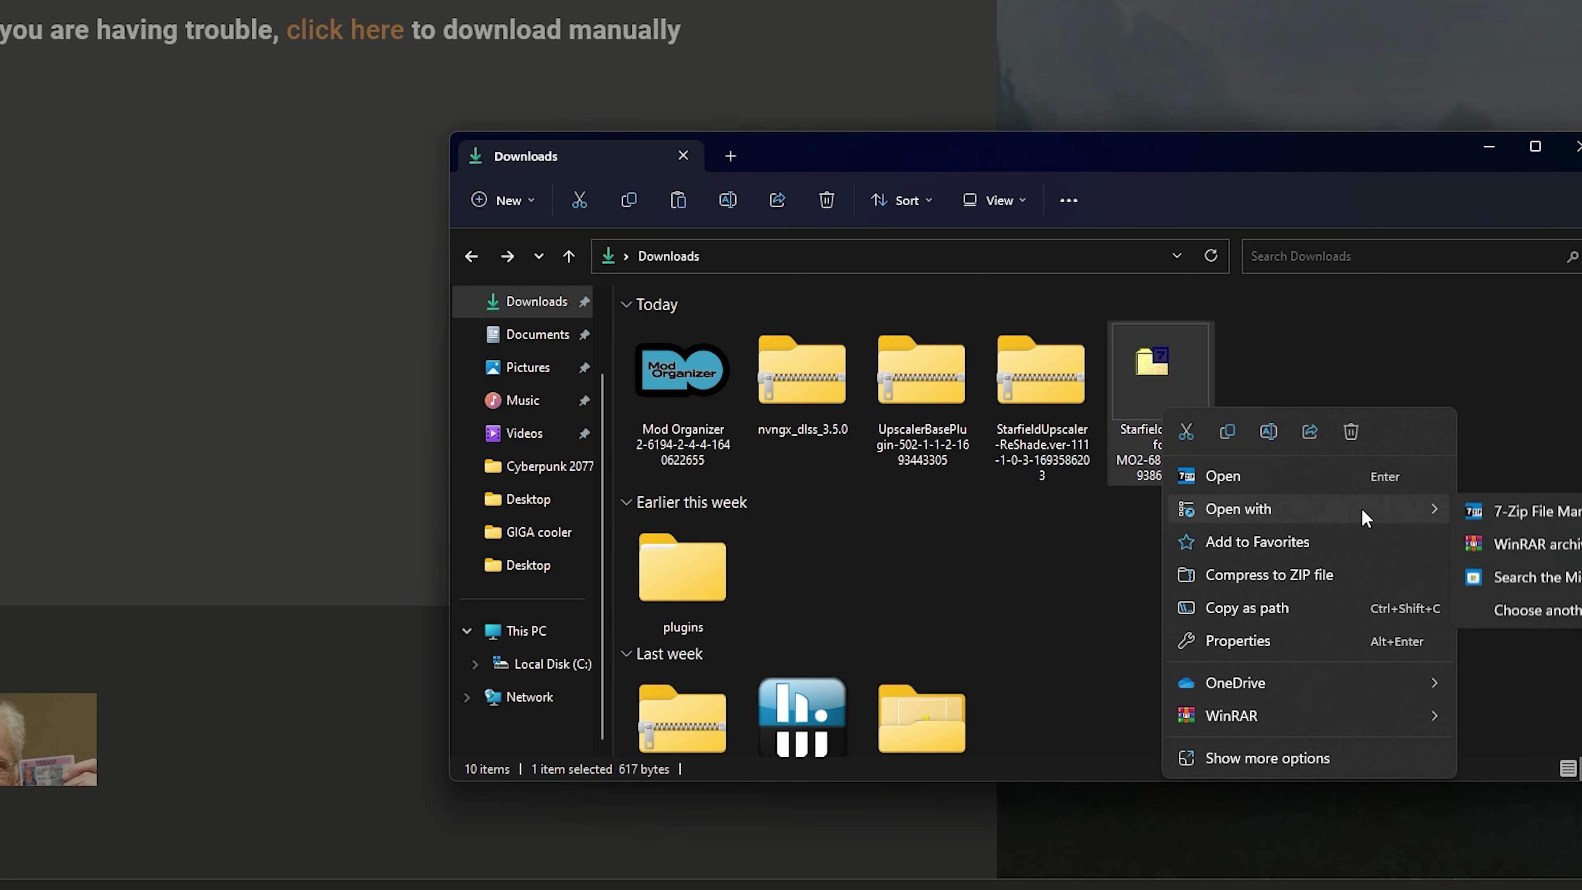
click(1494, 512)
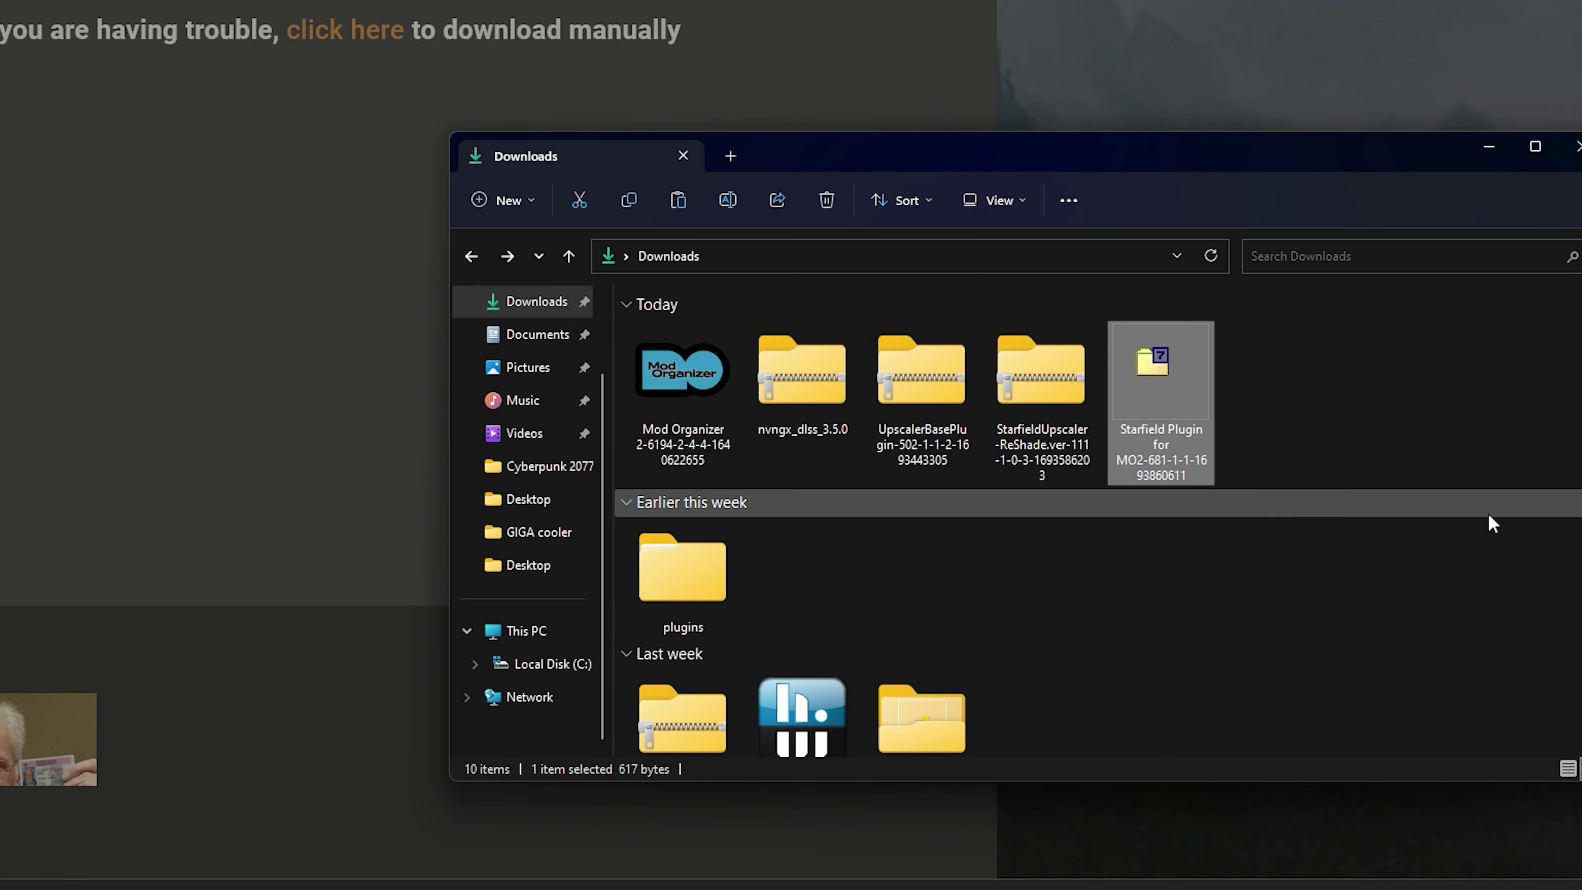
click(56, 170)
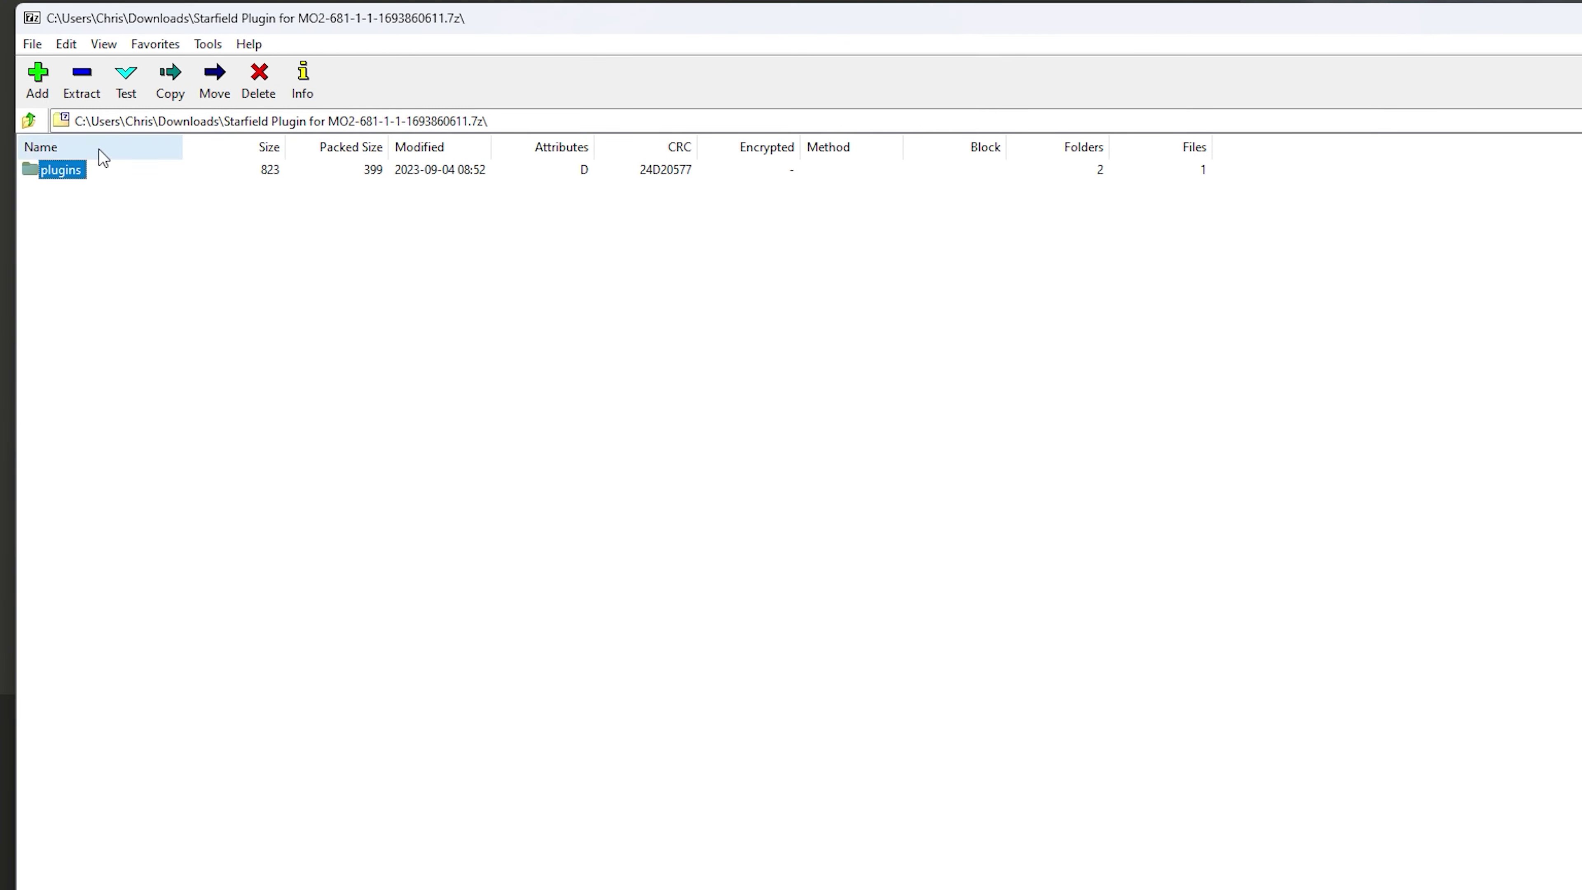
Extract the plugins folder to Downloads, overwriting existing files with Yes to All.
click(80, 80)
click(653, 515)
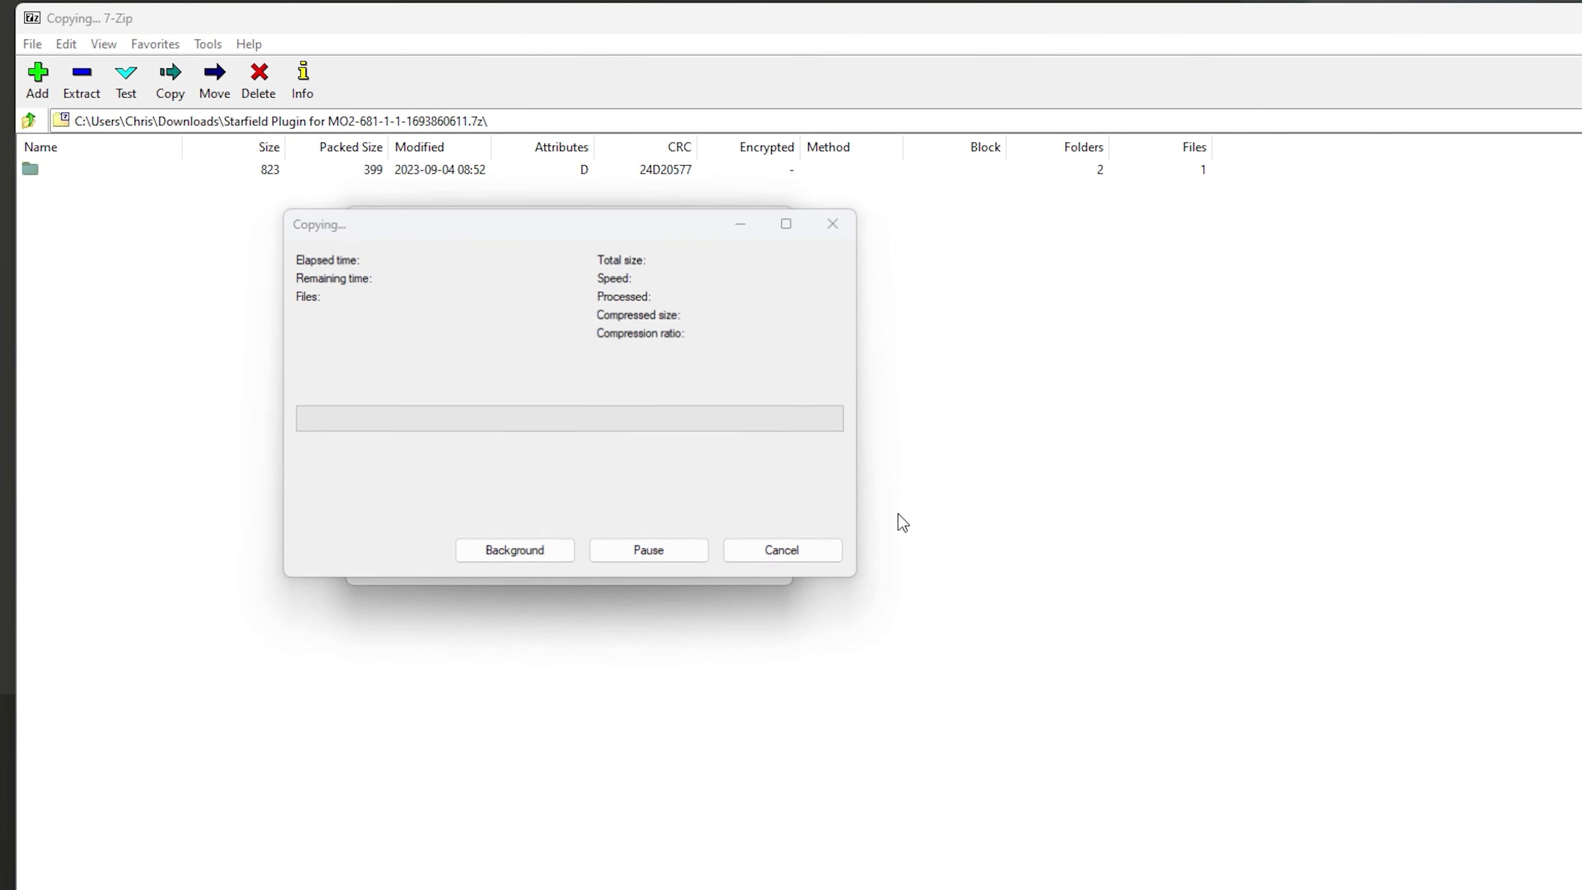
click(566, 526)
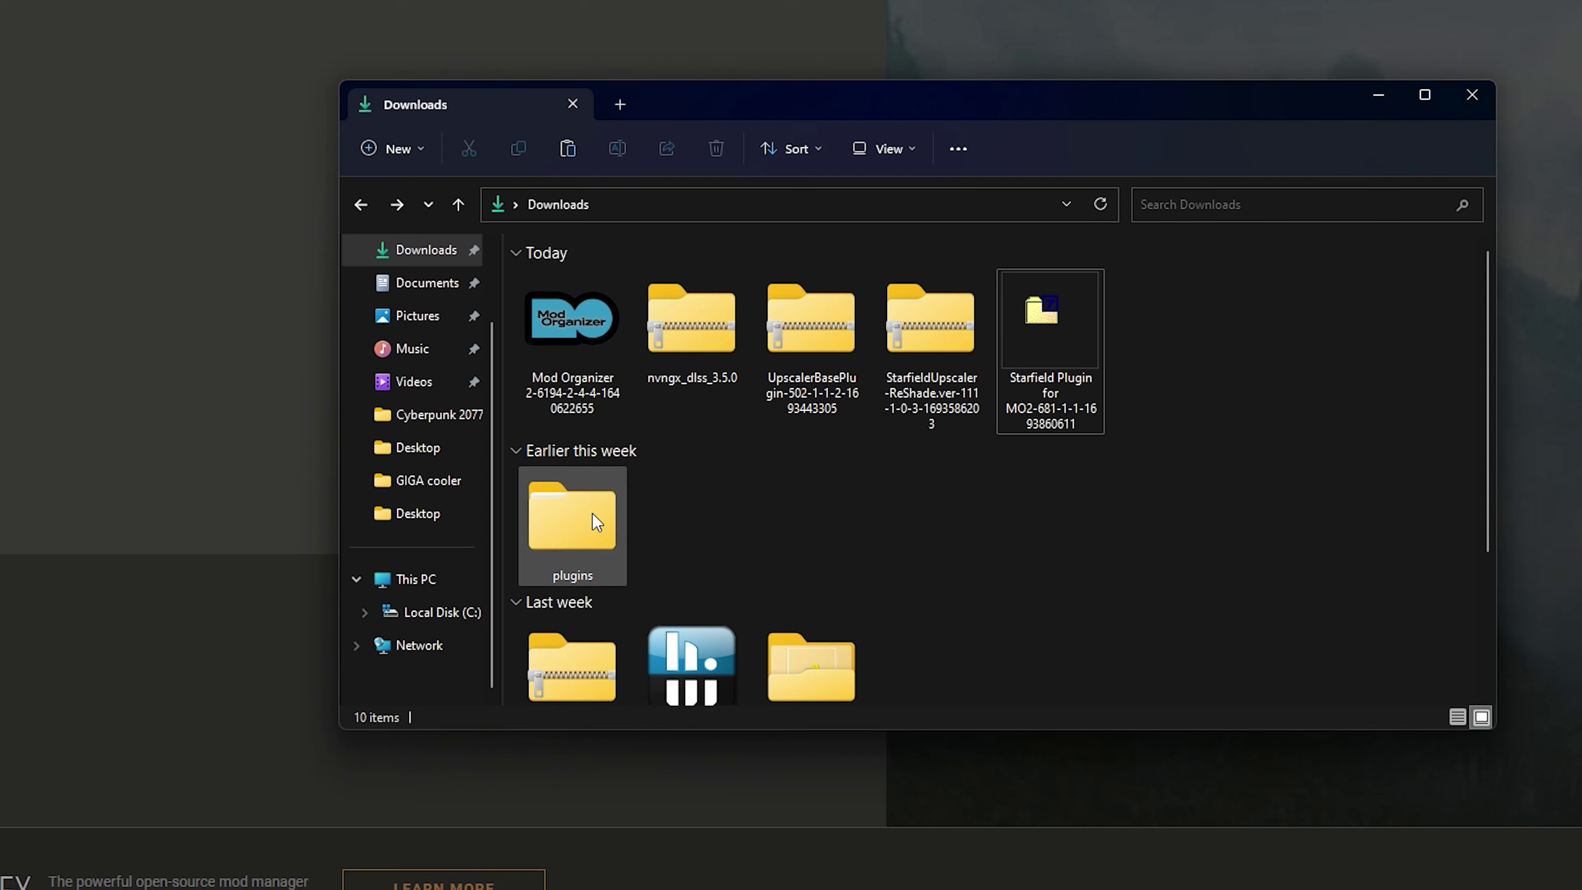
click(579, 553)
Browse into plugins\basic_games\games to find game_starfield.py.
double_click(579, 553)
double_click(608, 311)
double_click(618, 315)
click(607, 364)
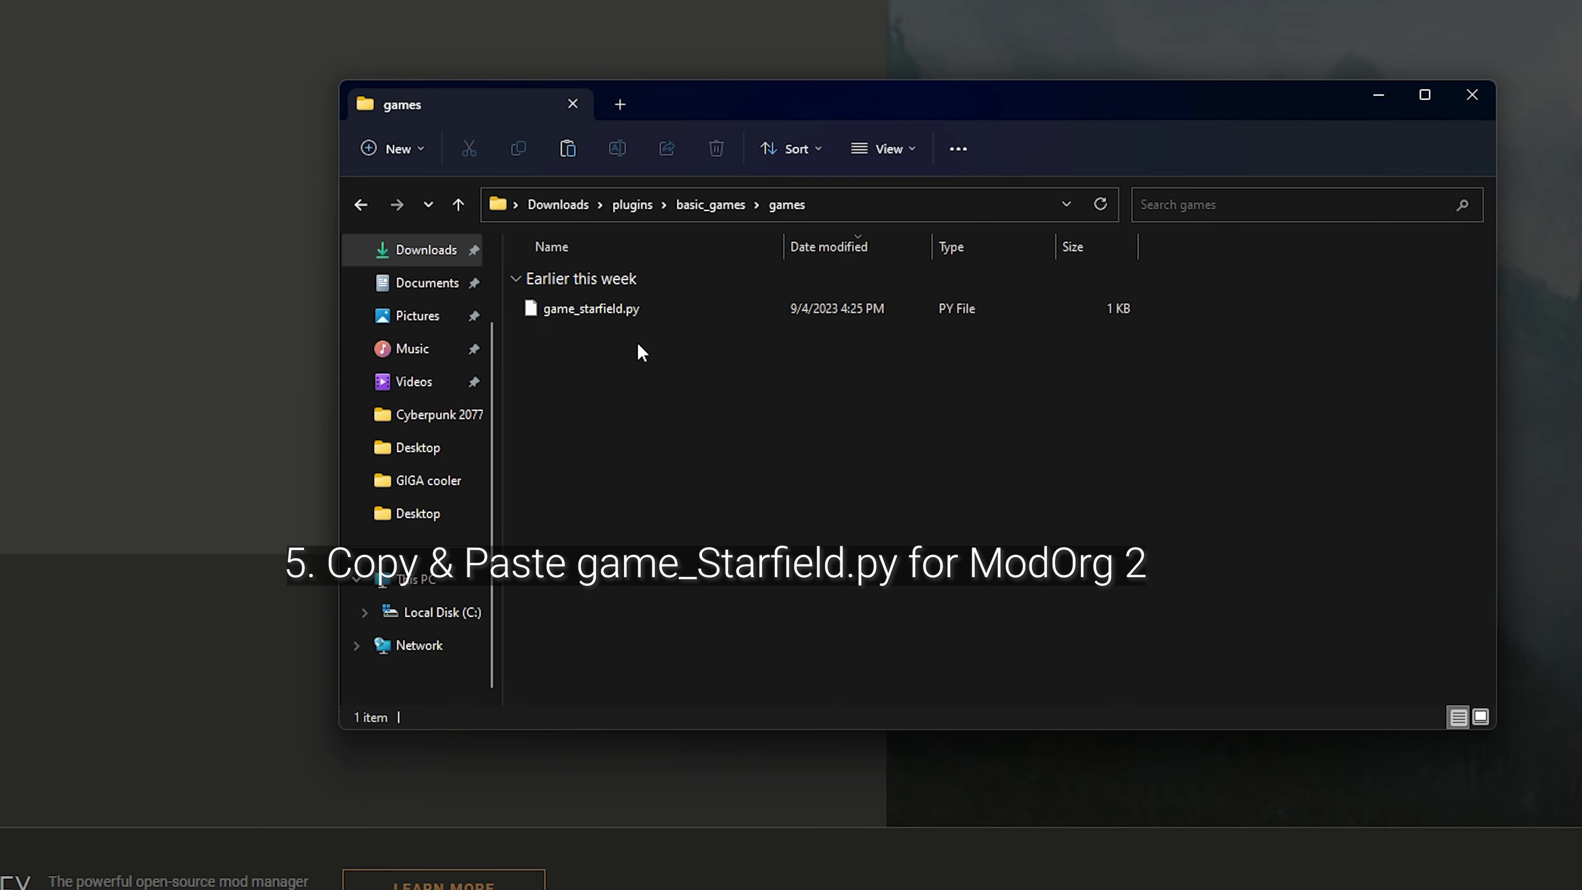
Cut the extracted plugins folder from Downloads.
key(alt+Up)
click(557, 204)
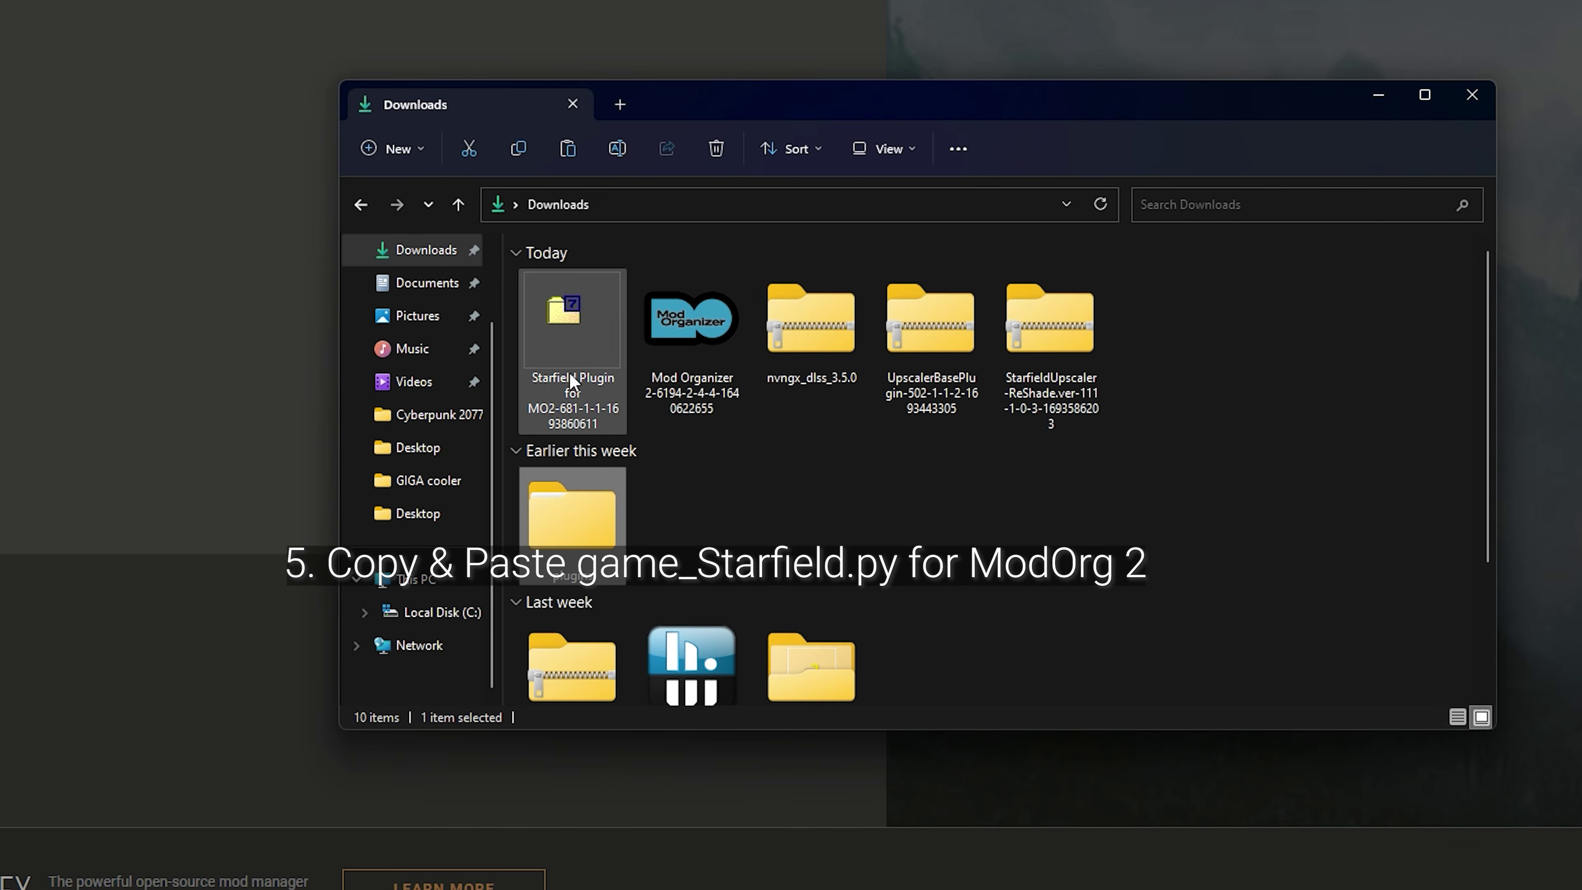
click(585, 559)
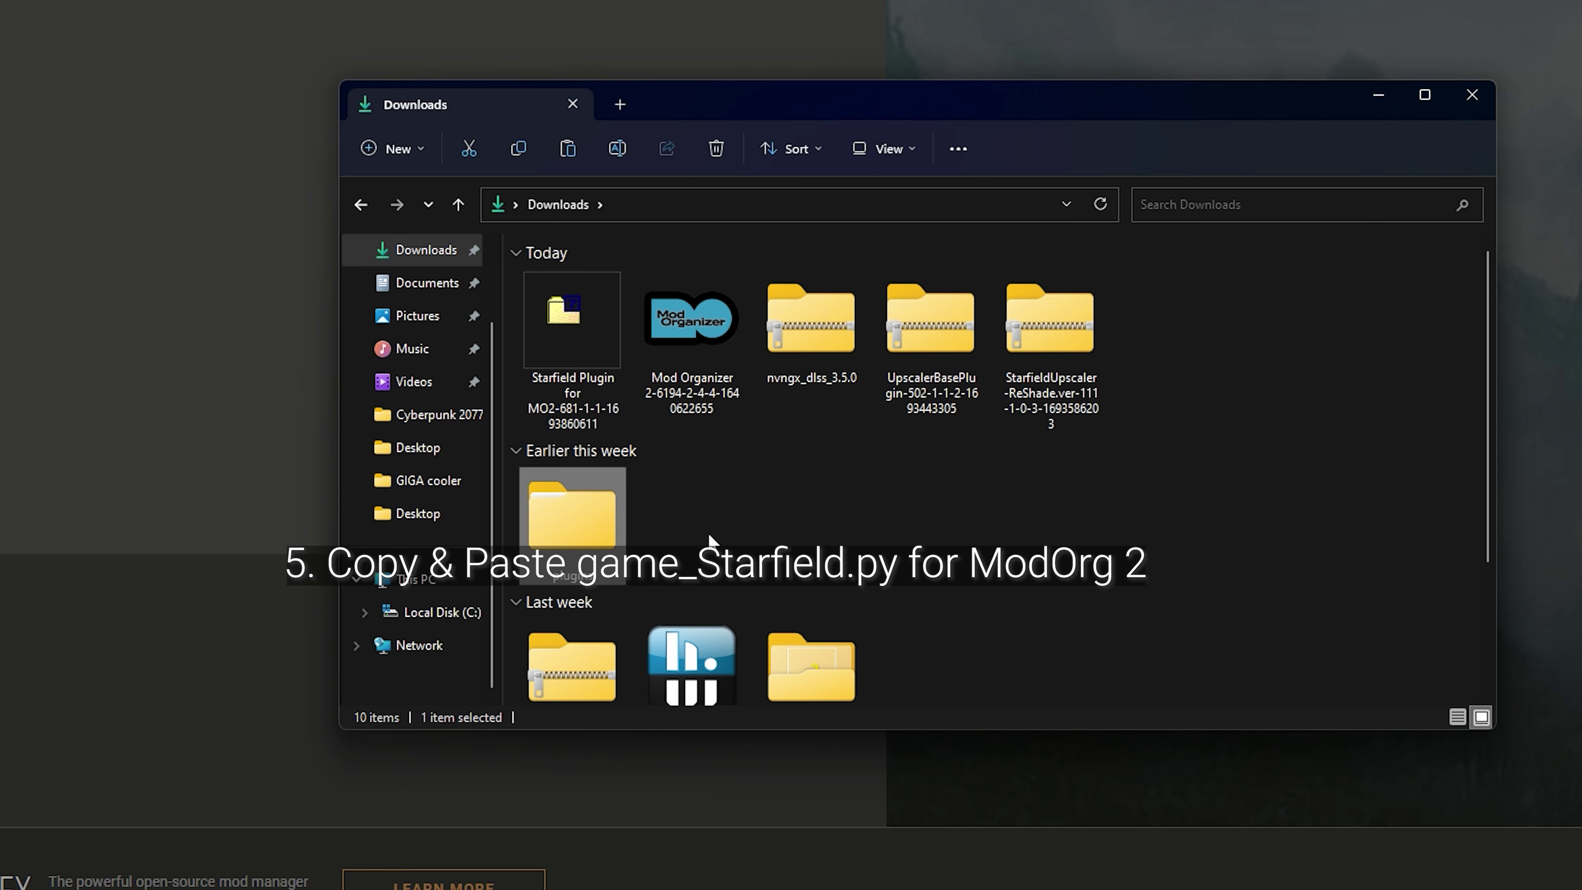
key(ctrl+x)
click(677, 541)
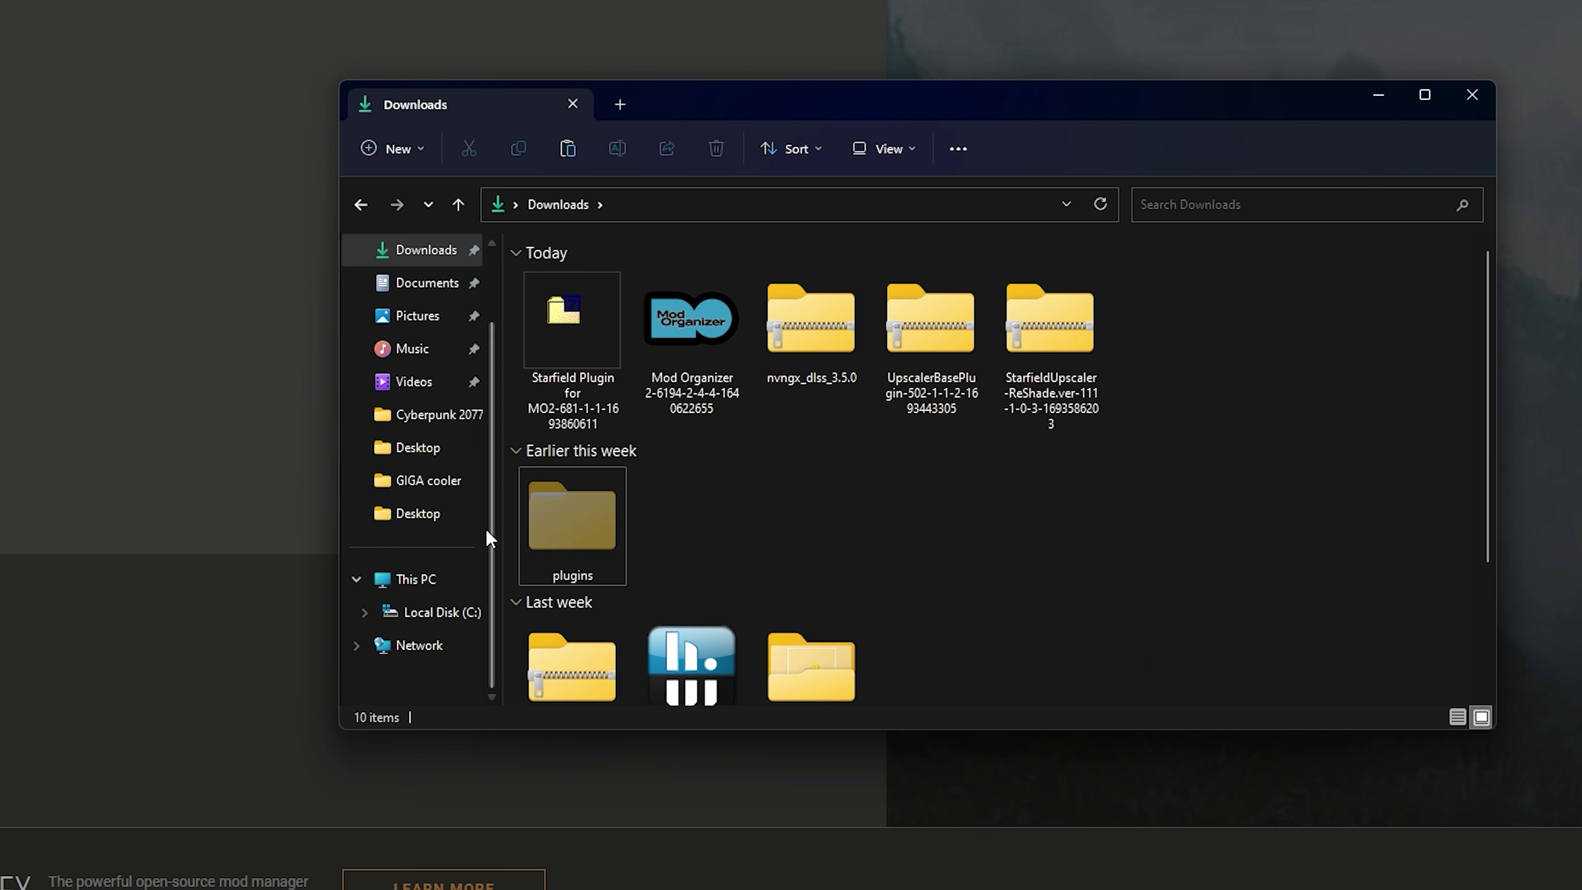
Paste into C:\Modding\MO2, replacing the existing game_starfield.py.
click(439, 612)
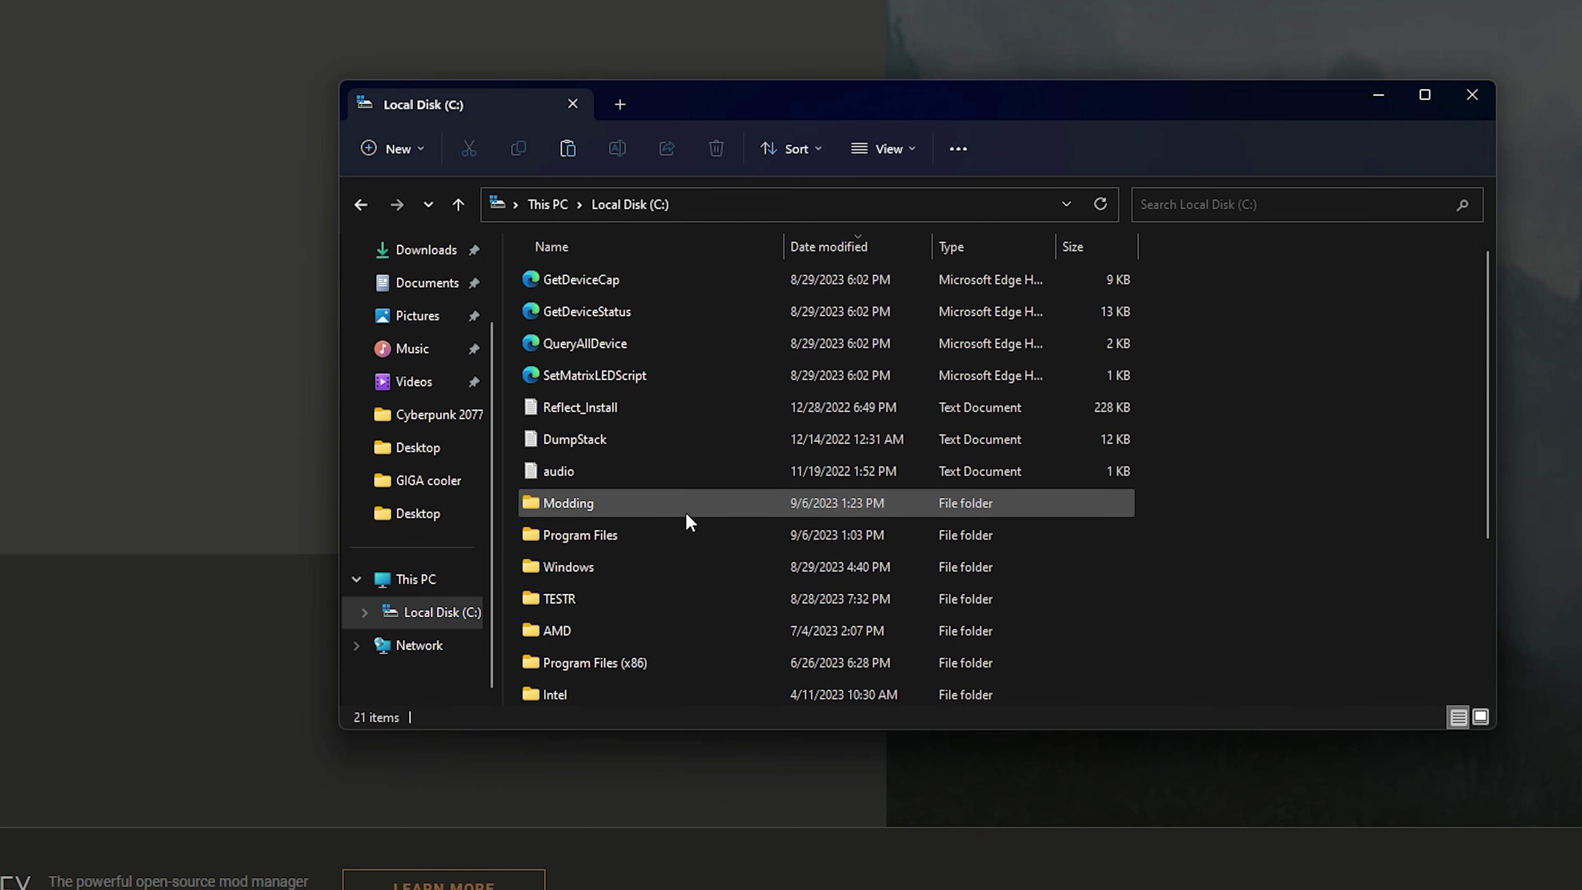
mouse_move(701, 505)
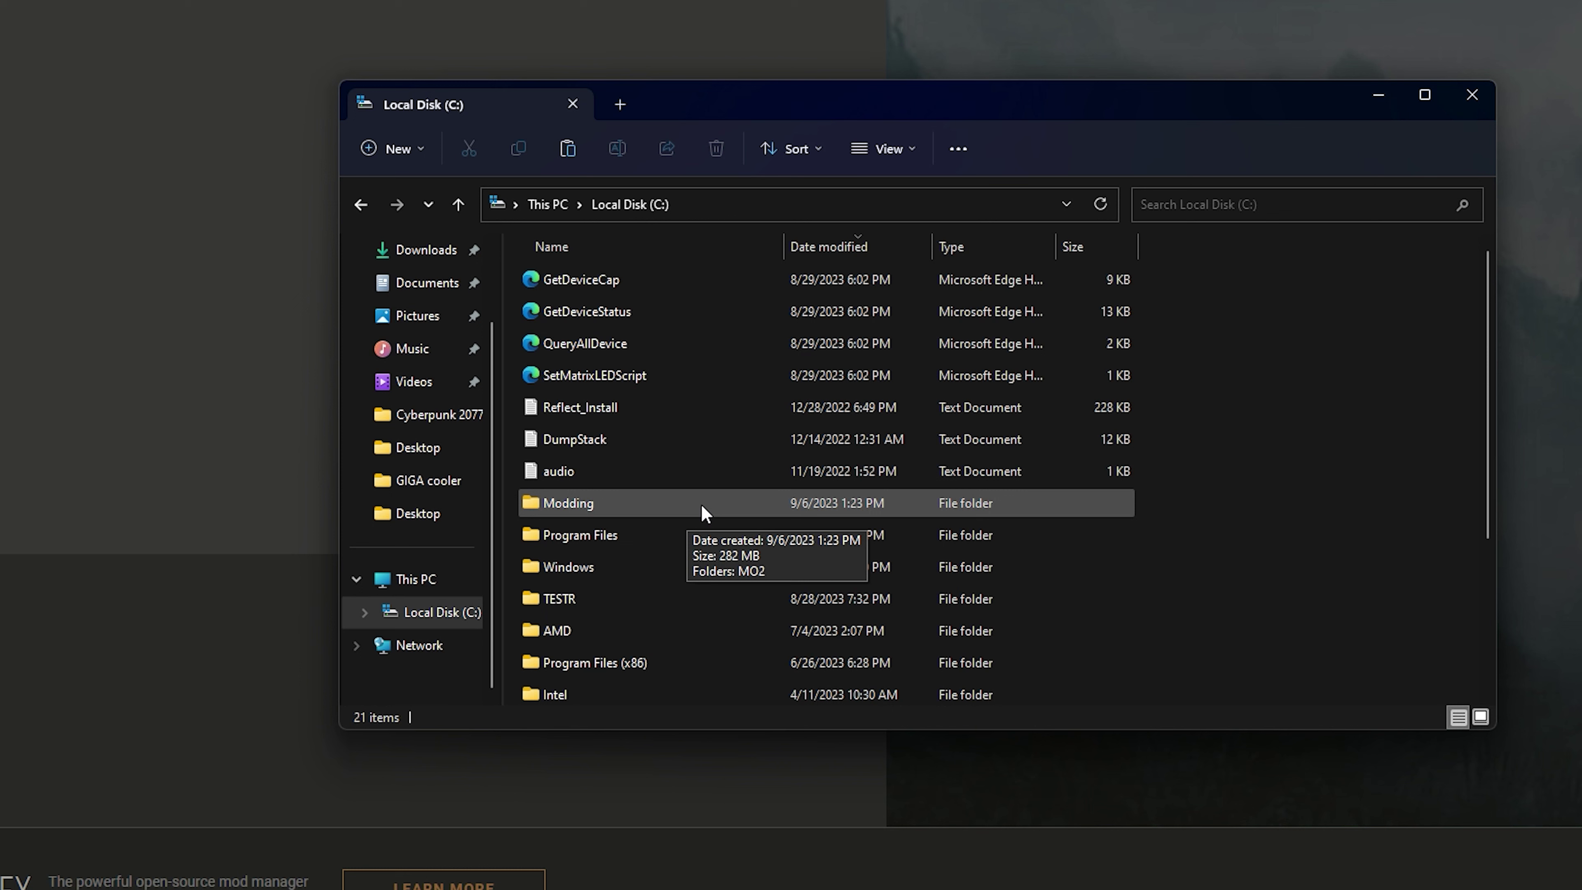
double_click(700, 505)
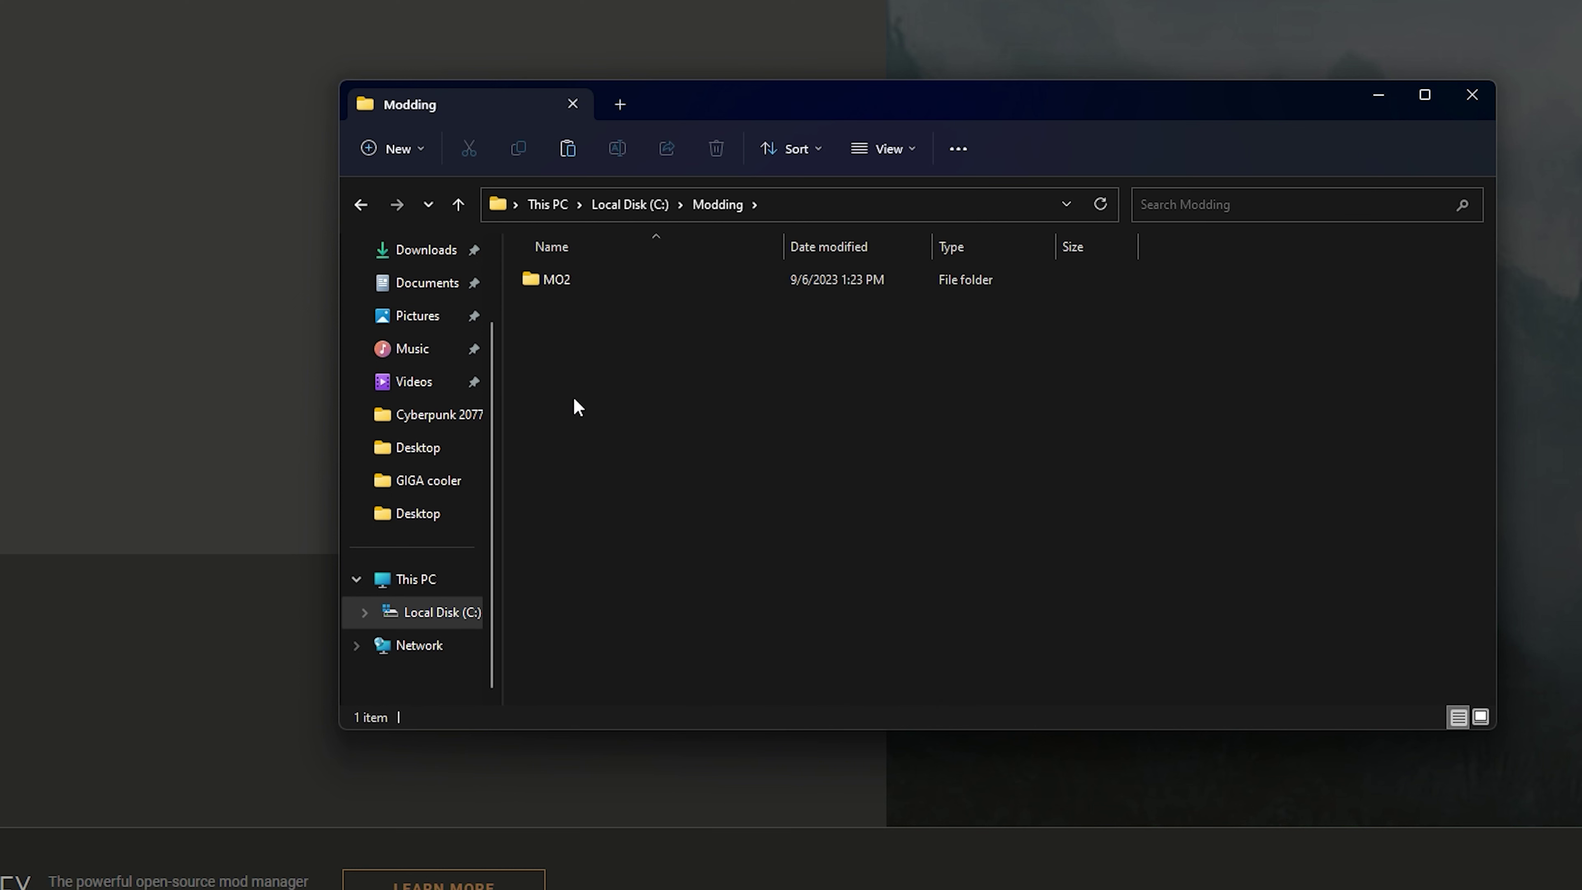
double_click(595, 287)
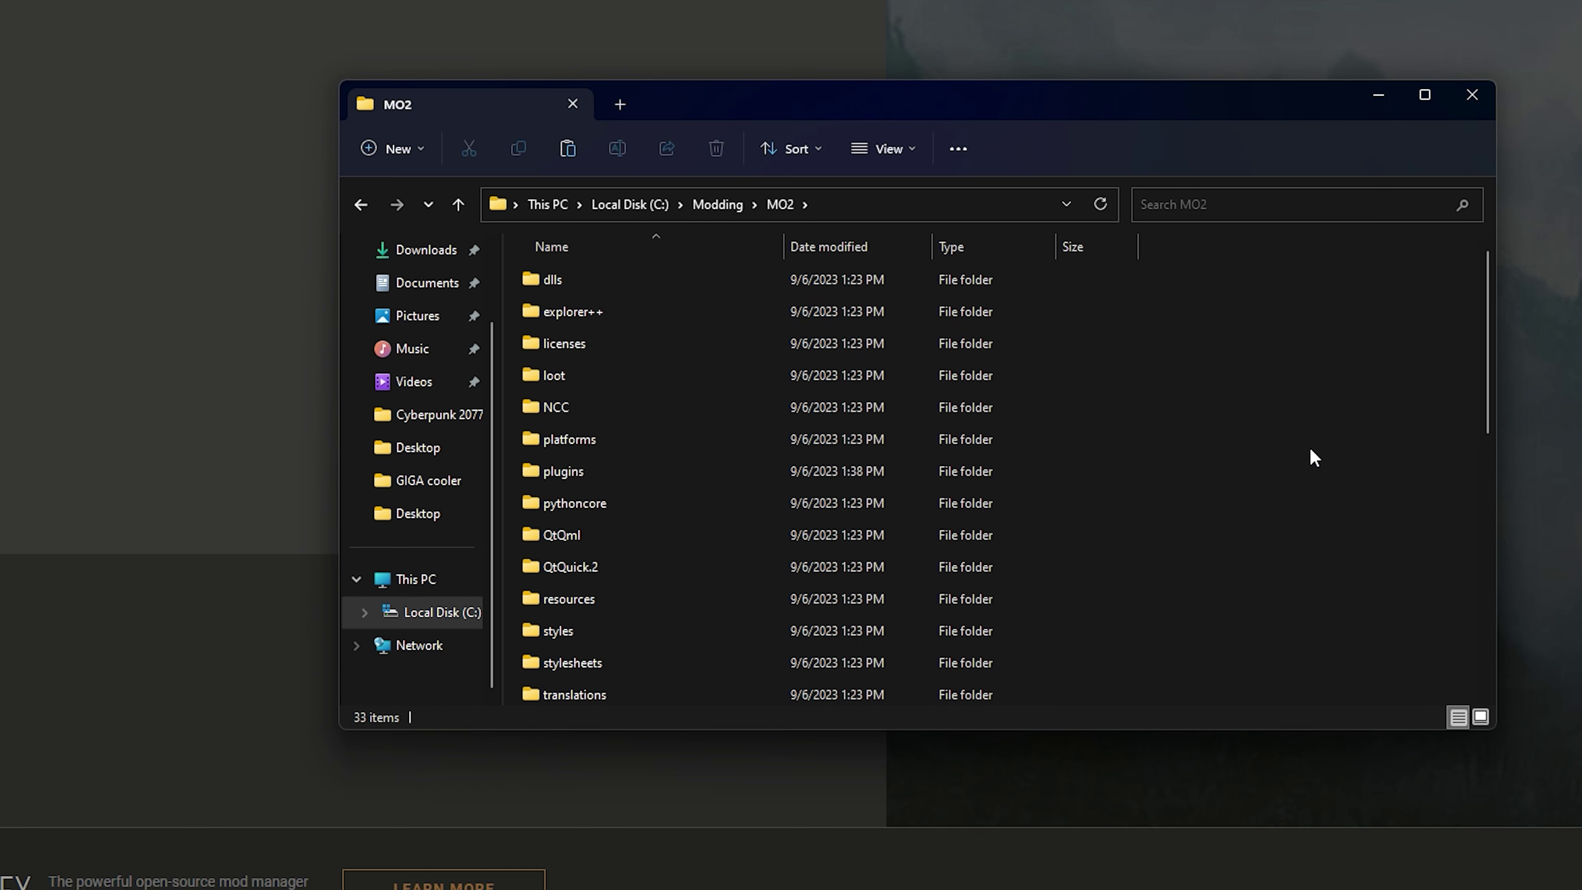
key(ctrl+v)
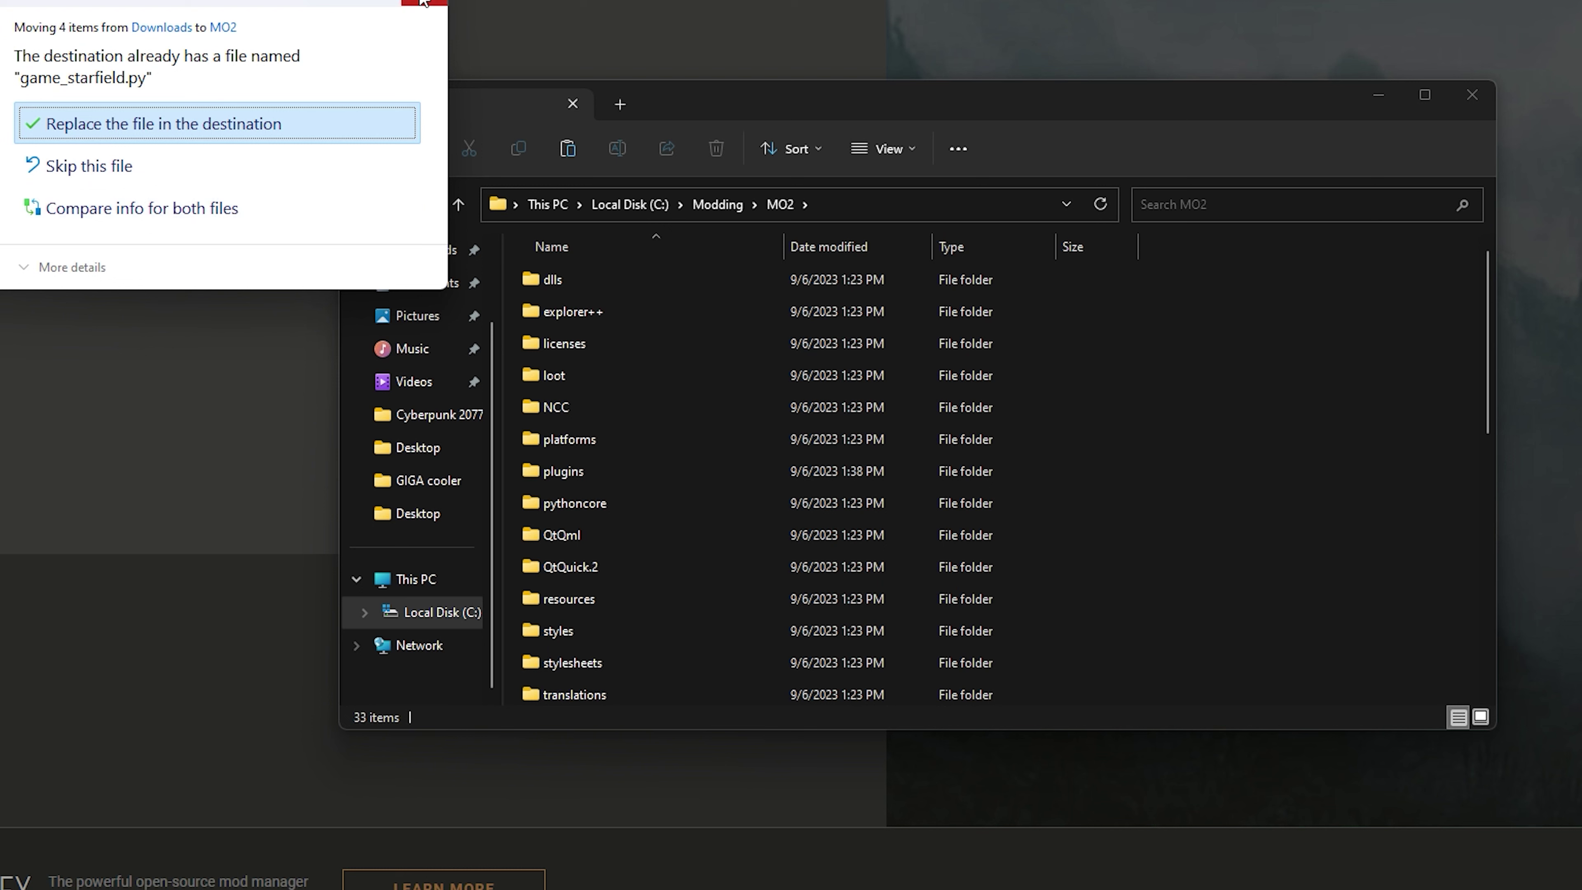
click(424, 3)
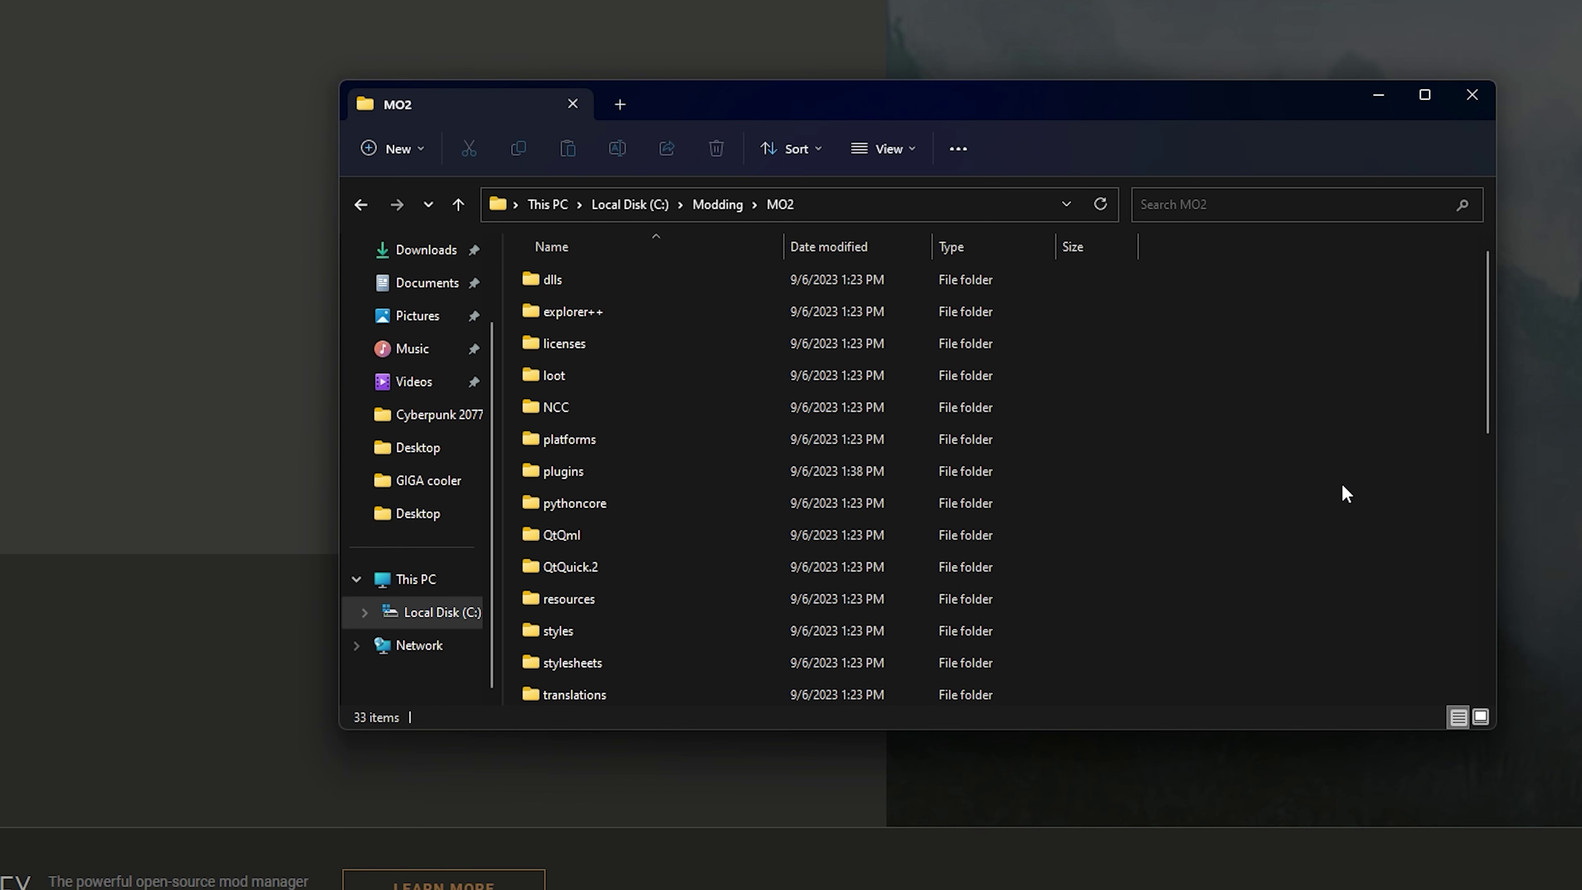
drag(1211, 520, 1115, 702)
key(alt+Tab)
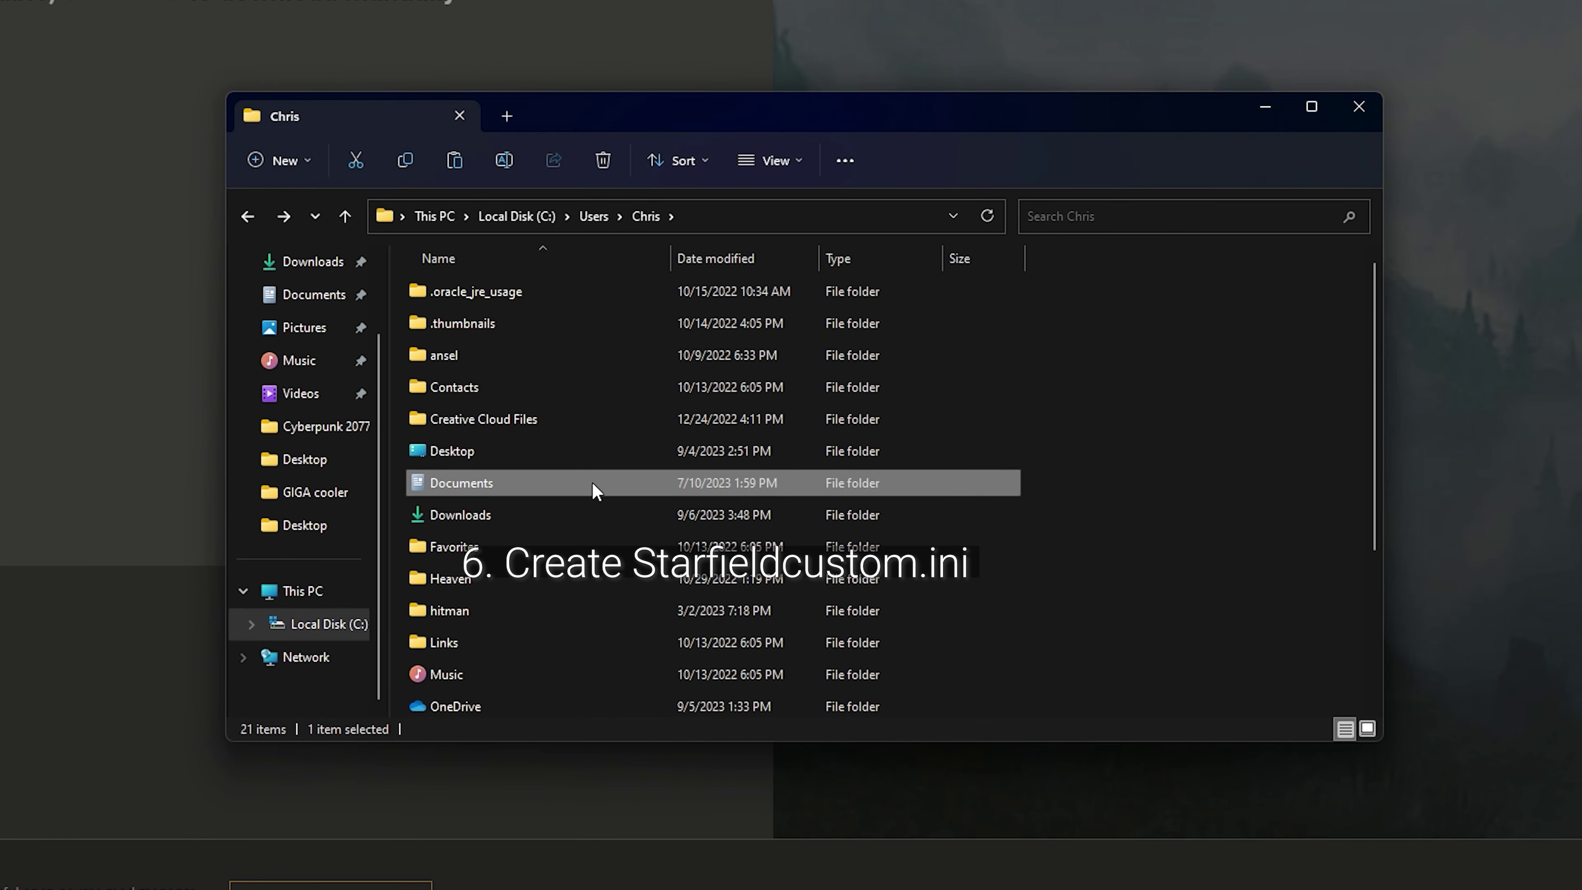
Open the Documents folder in File Explorer.
double_click(592, 482)
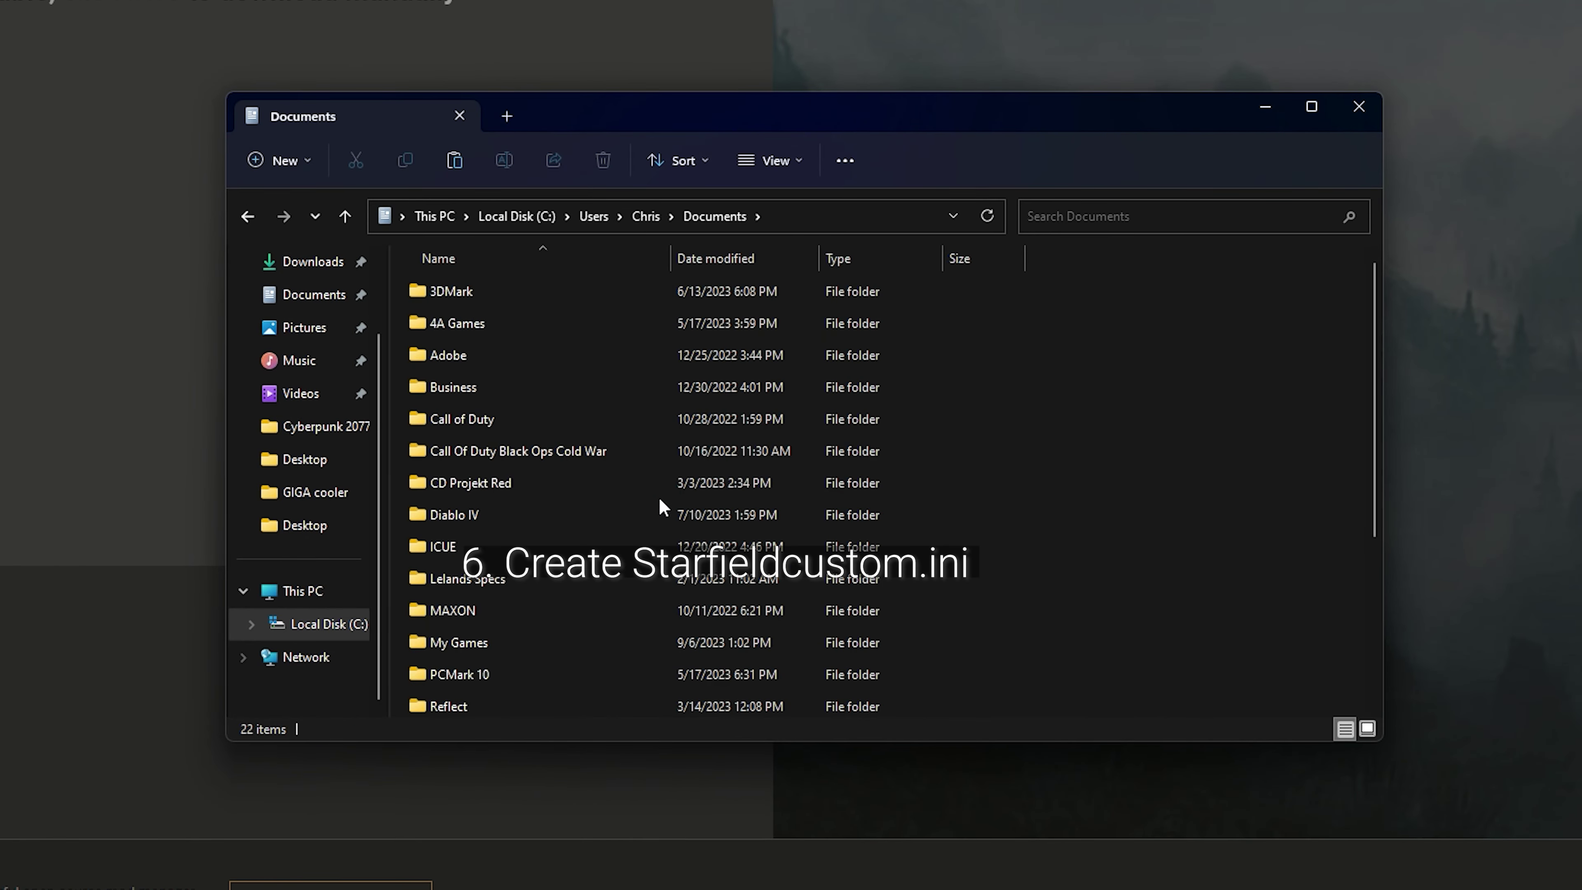
Go to Documents\My Games\Starfield and inspect the StarfieldPrefs and StarfieldCustom files.
scroll(623, 489, down, 2)
double_click(561, 478)
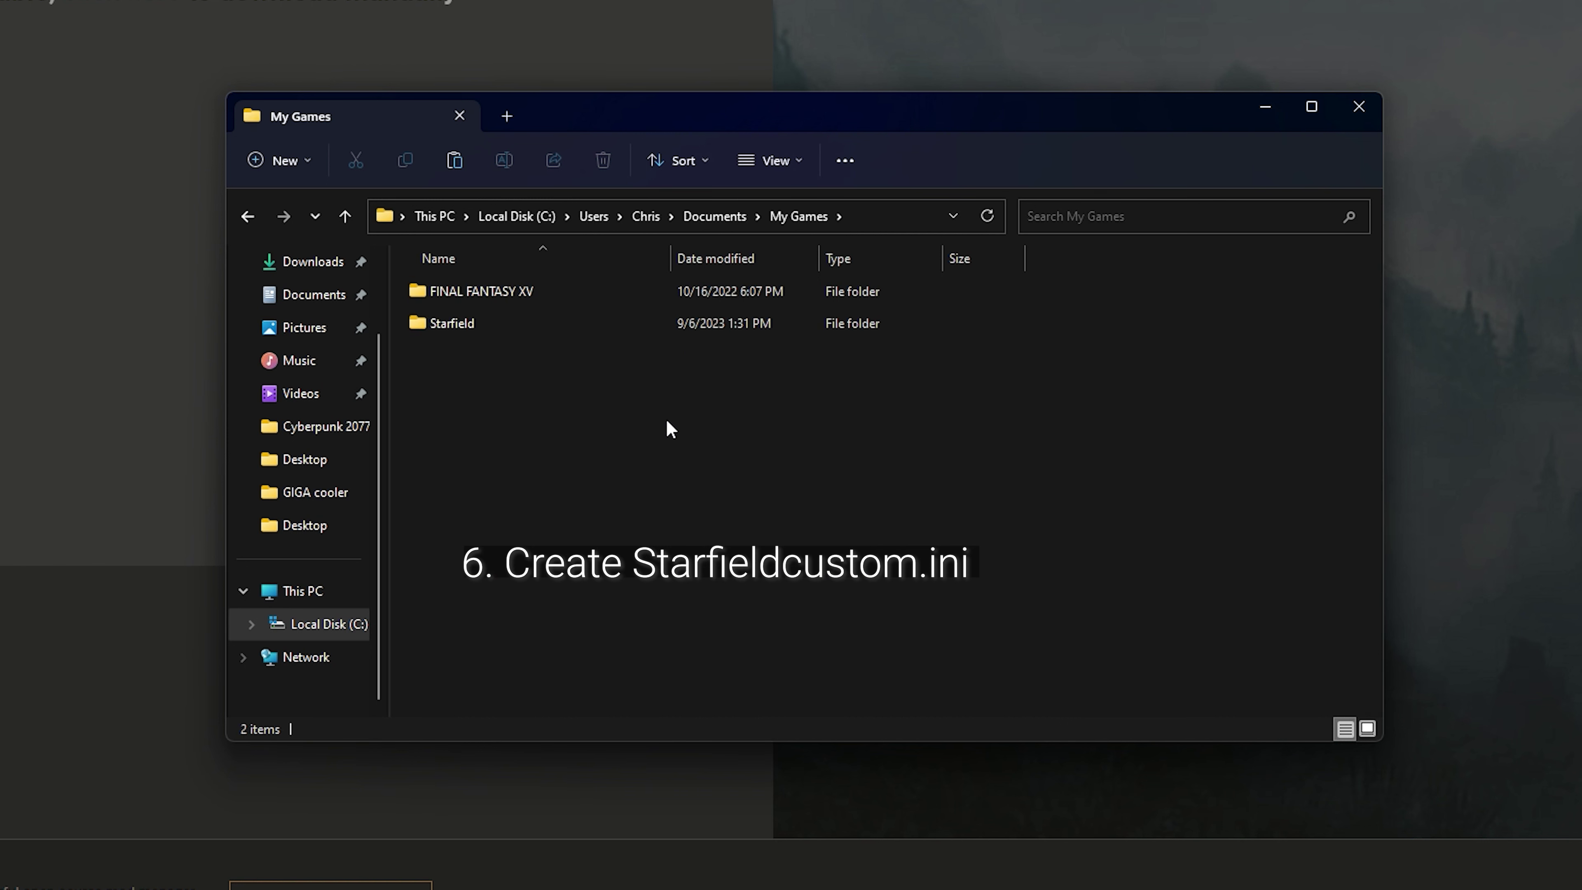
double_click(511, 324)
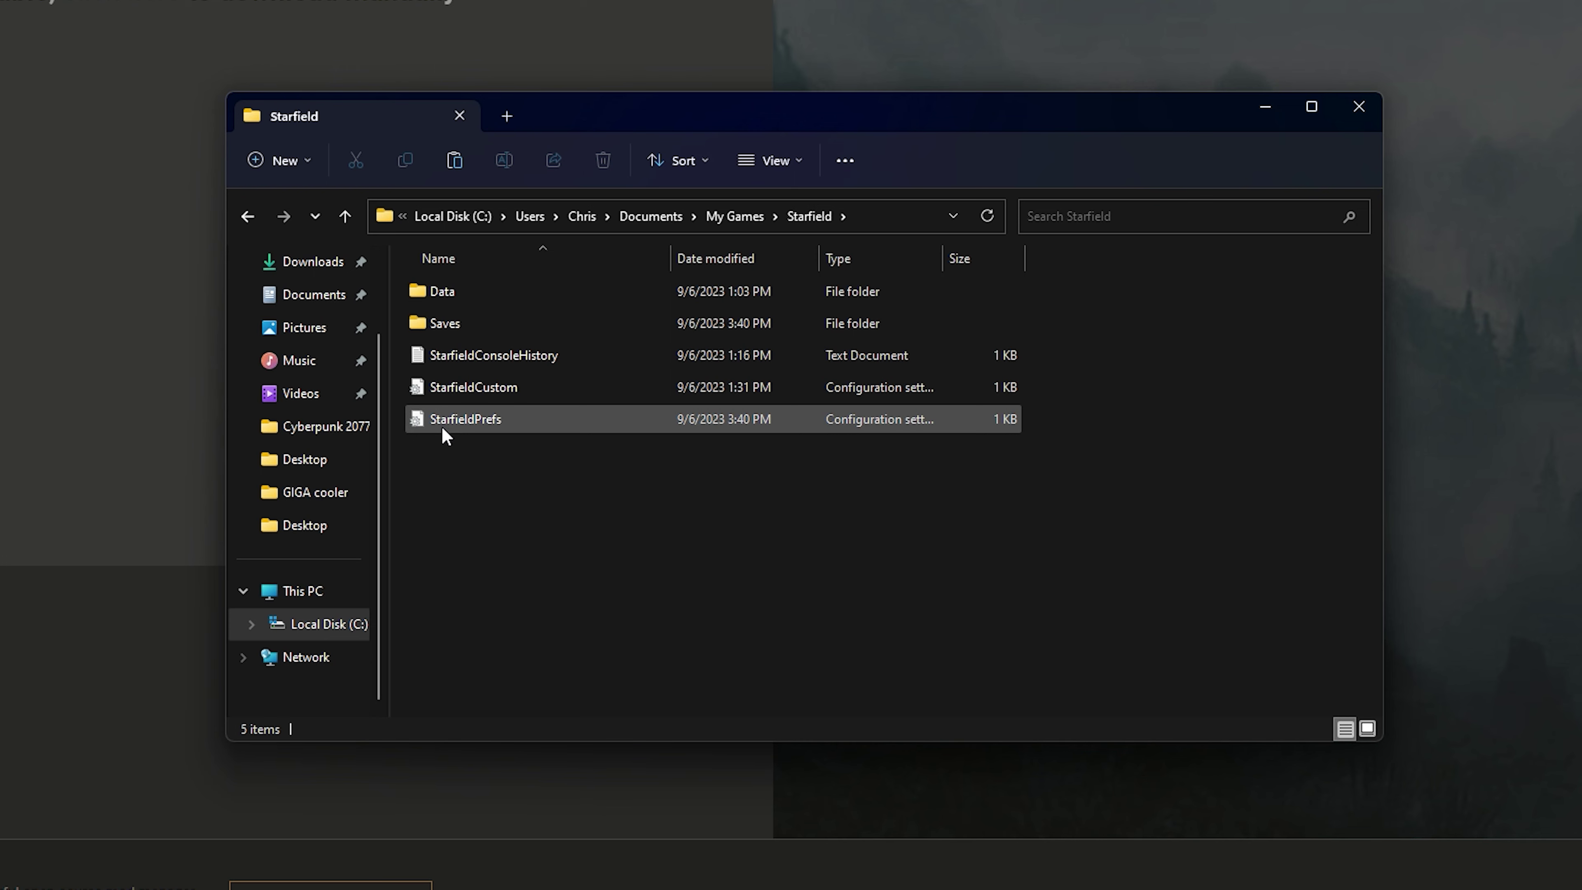
click(478, 428)
click(519, 443)
click(464, 388)
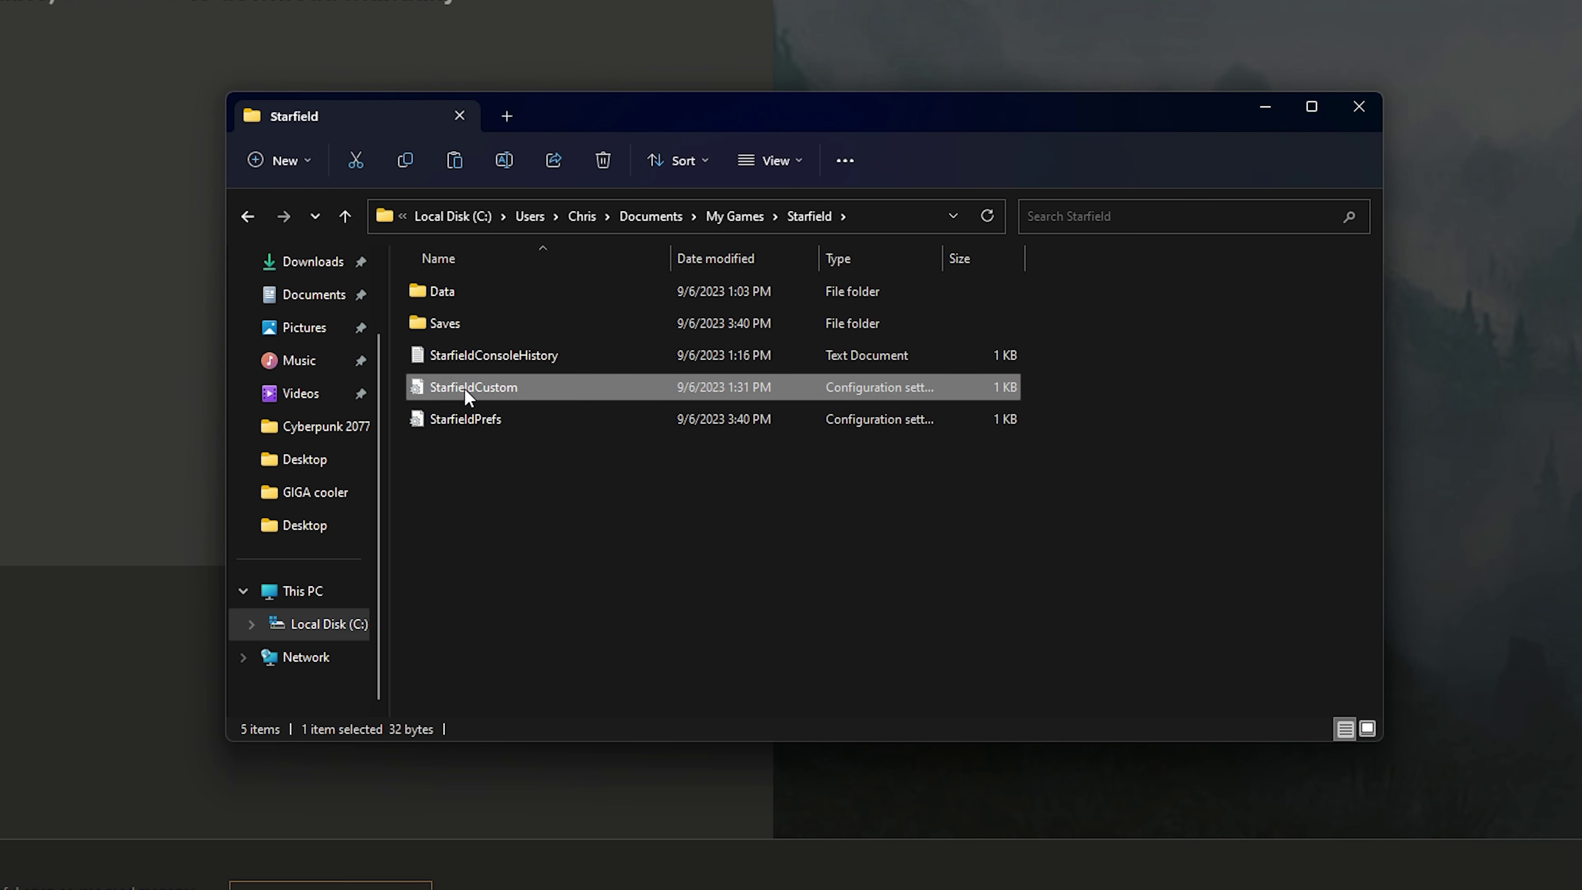
click(536, 480)
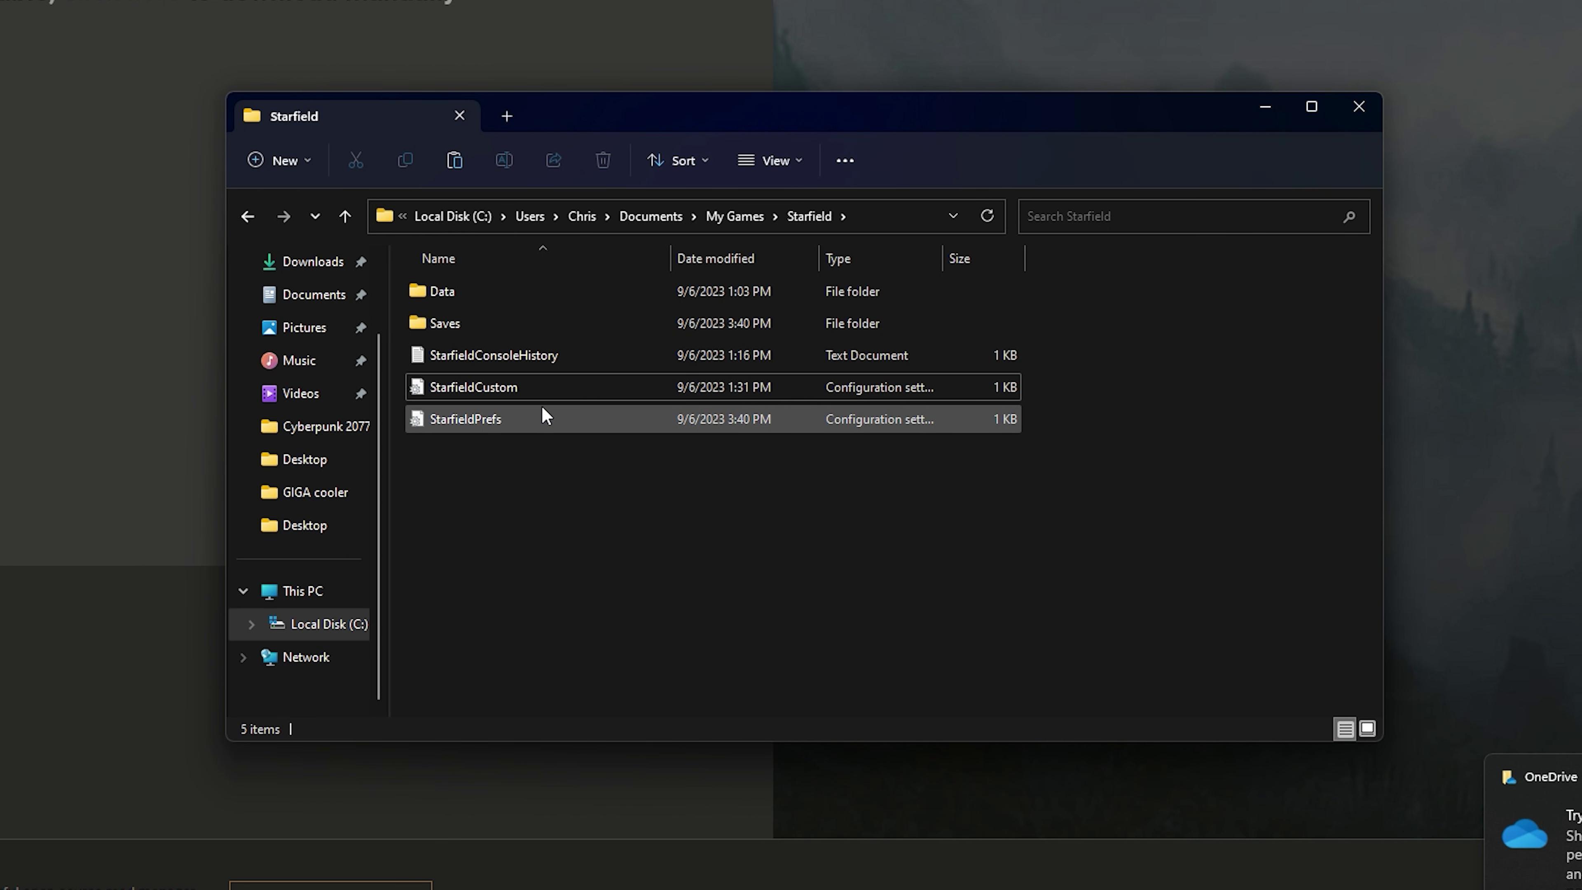
click(477, 387)
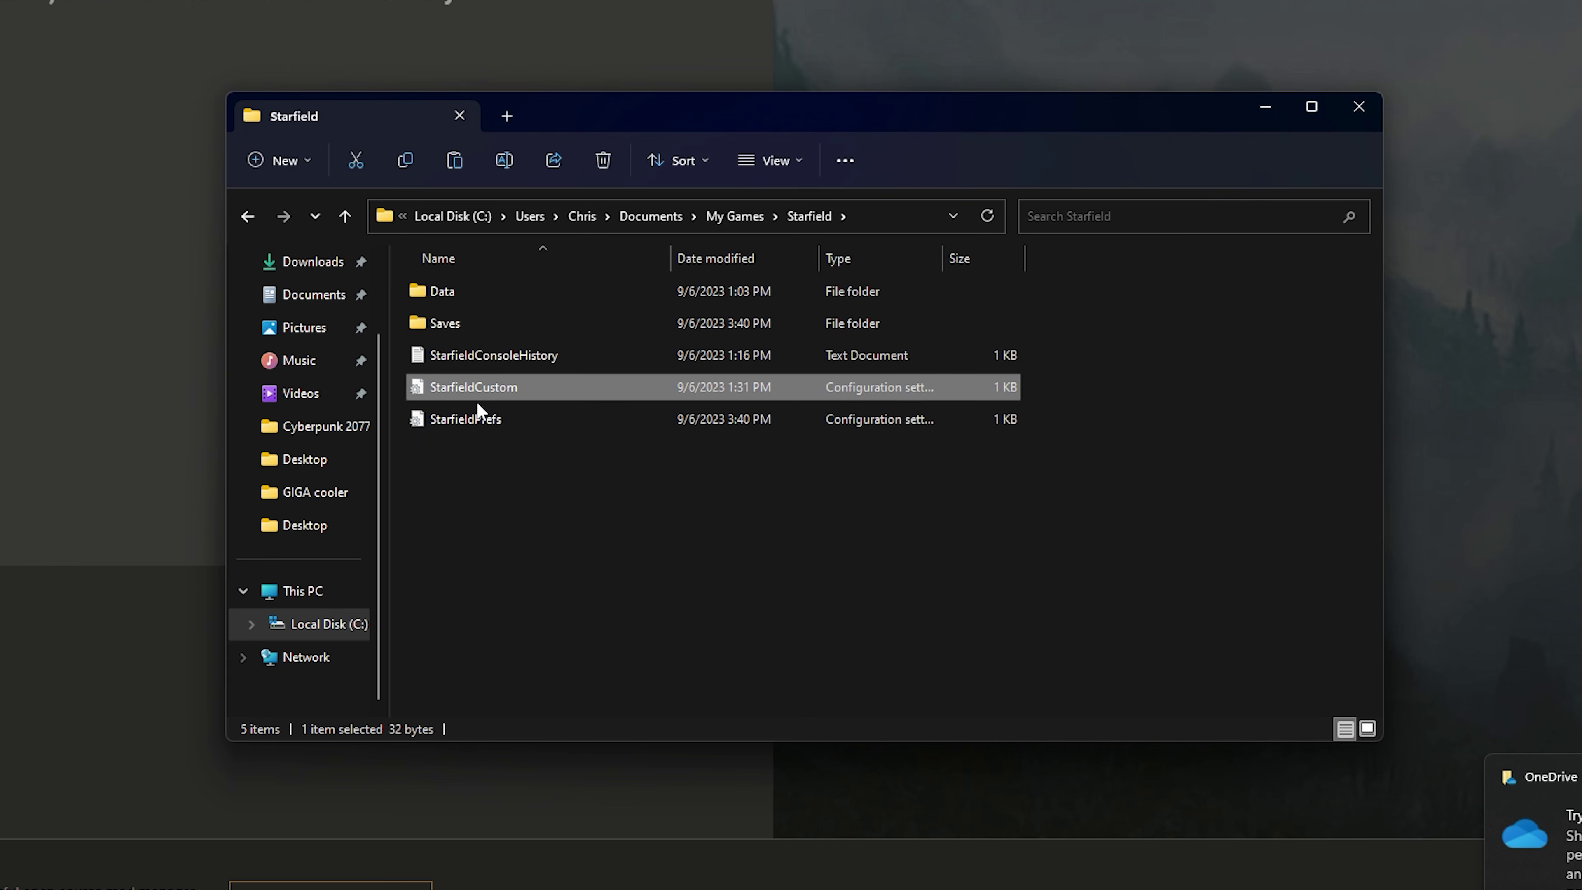
click(531, 472)
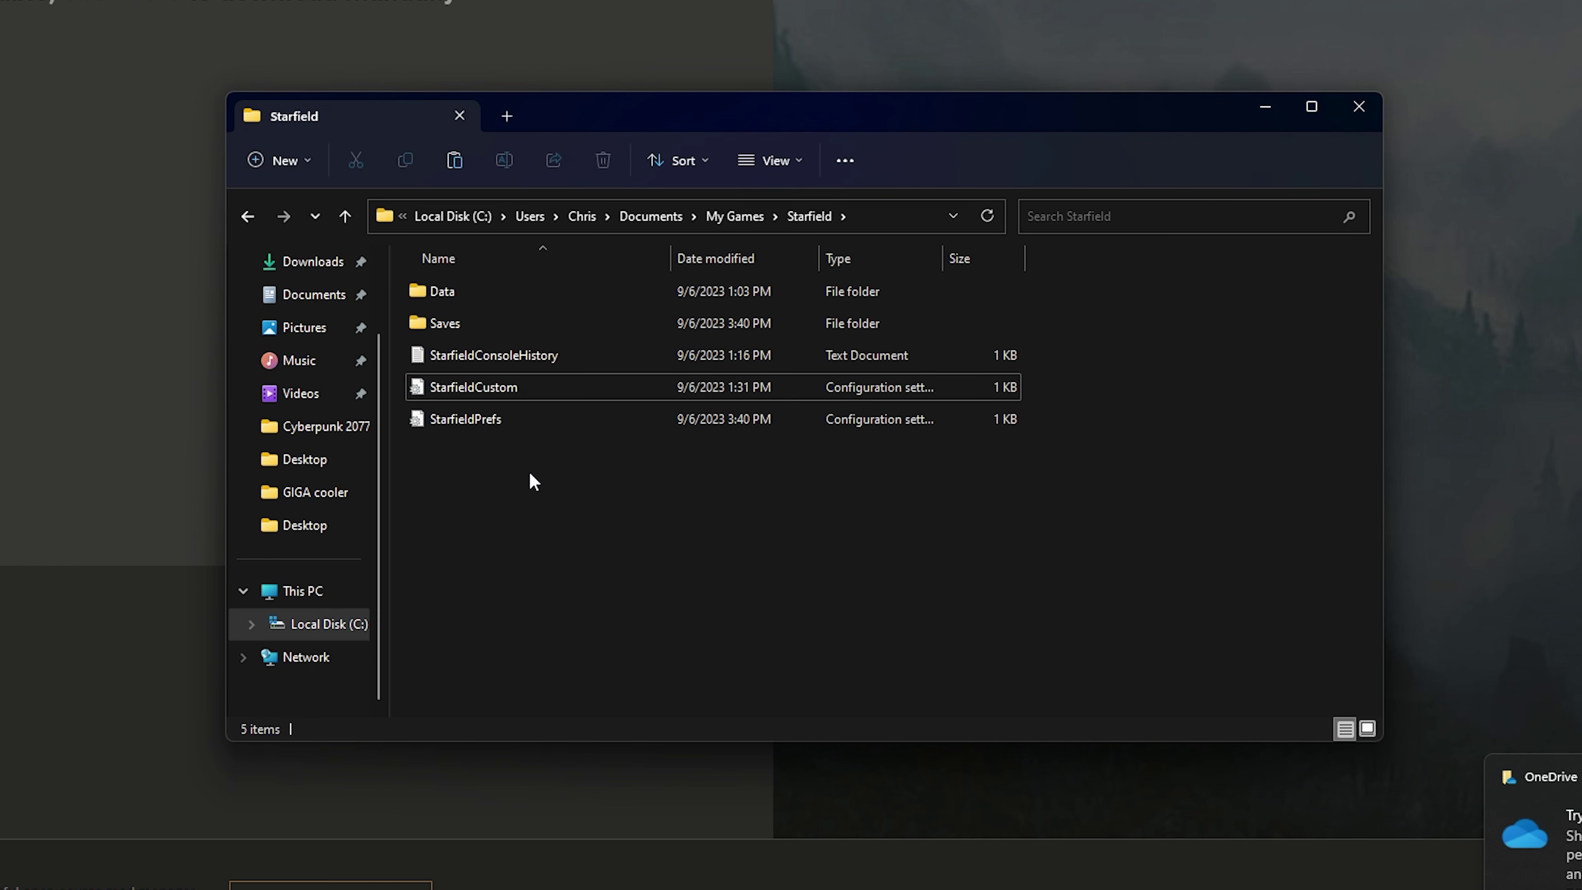
click(498, 394)
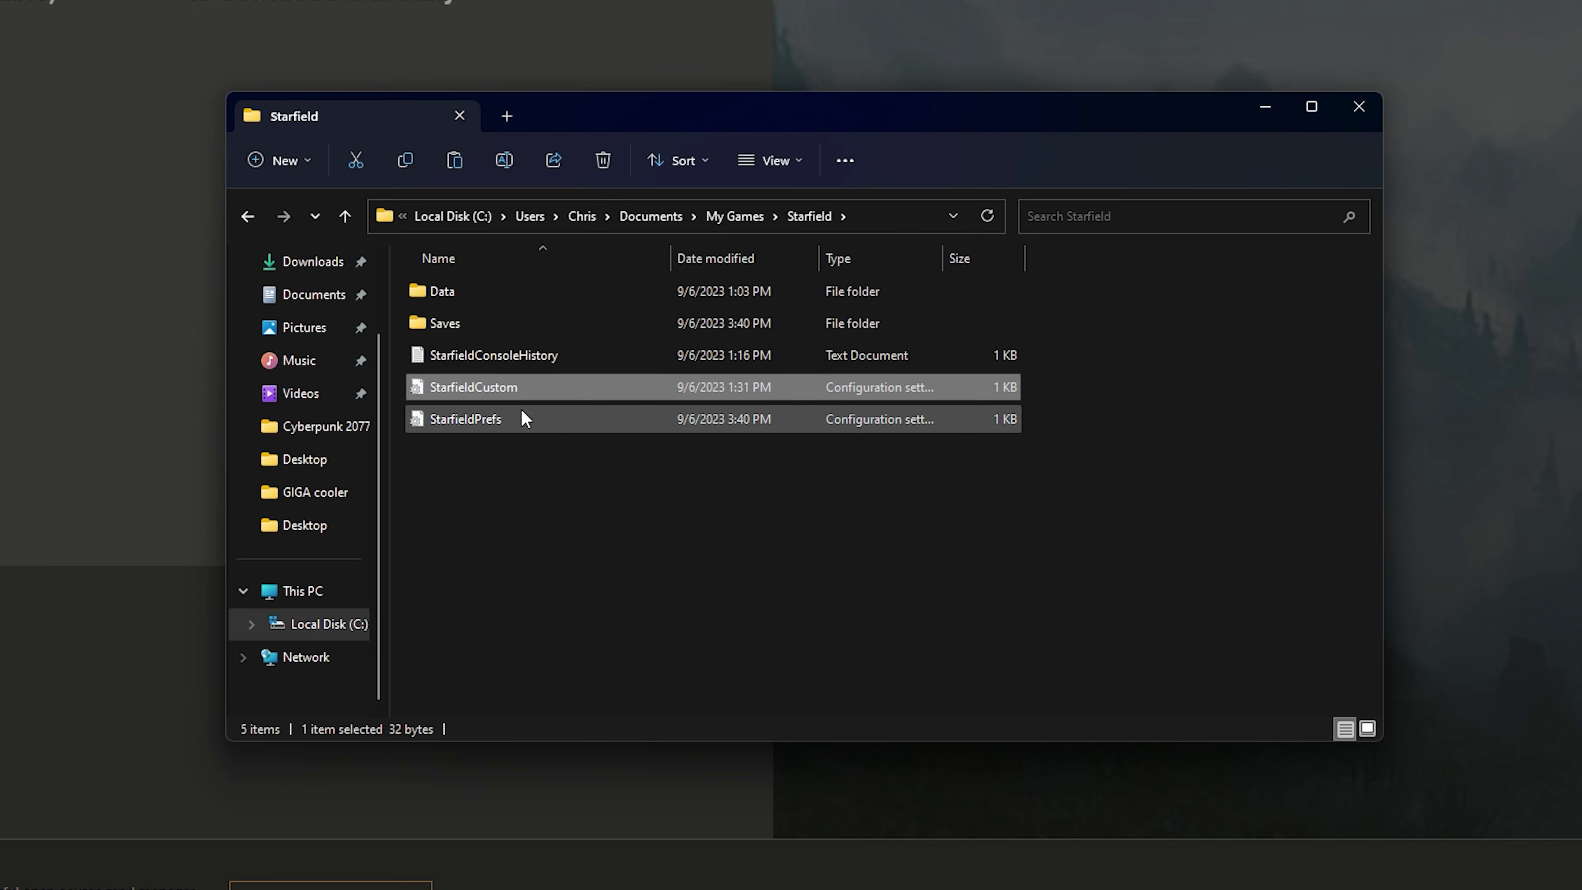
Open StarfieldPrefs in Notepad via Open with.
click(536, 419)
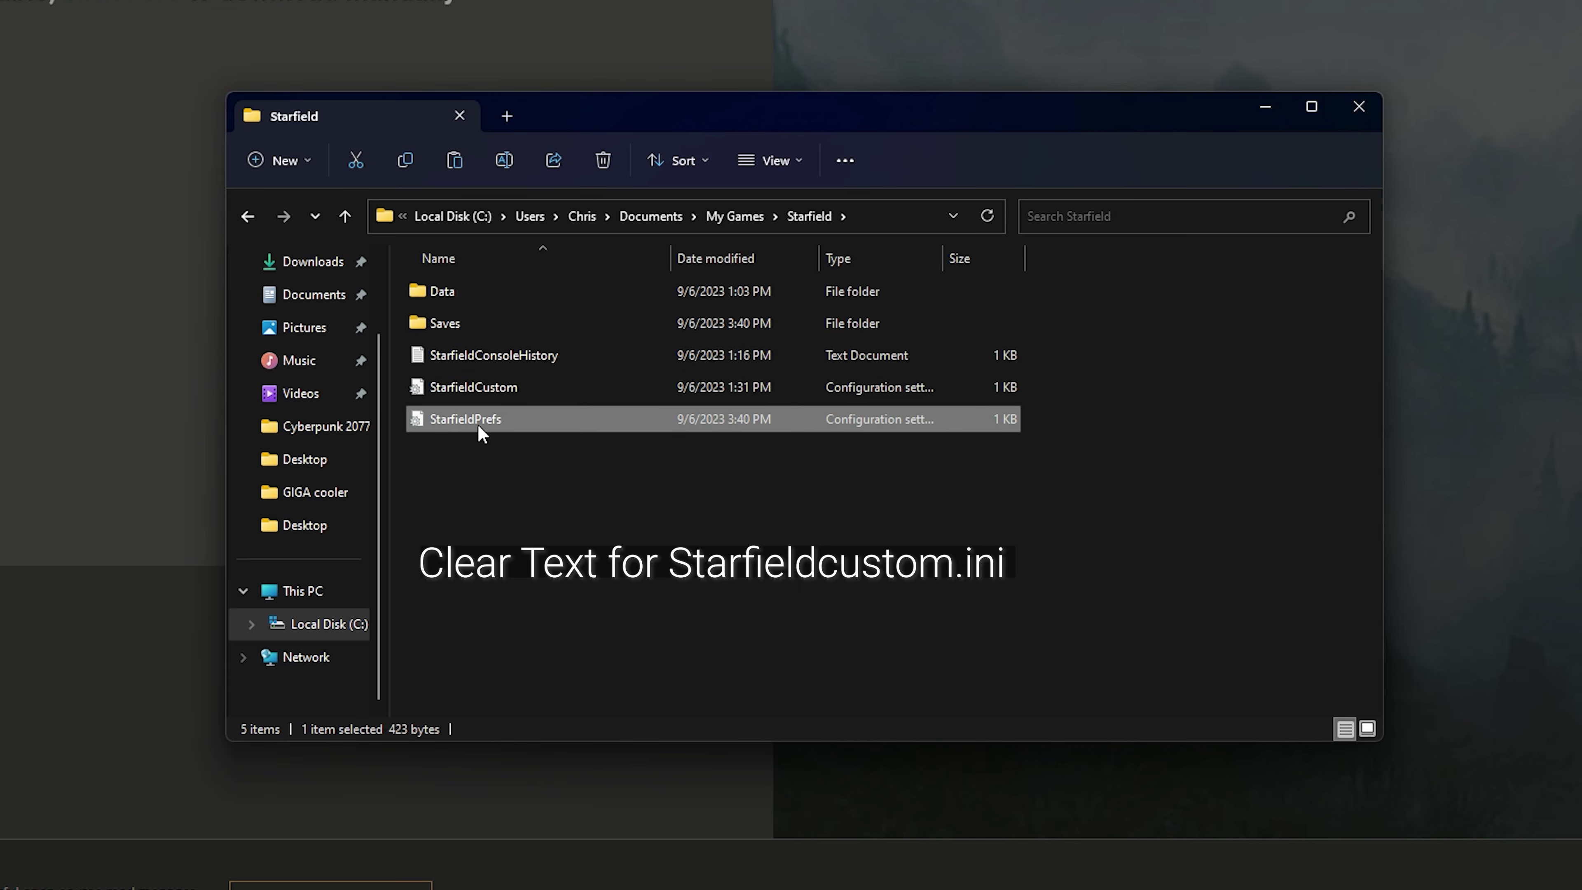
right_click(491, 426)
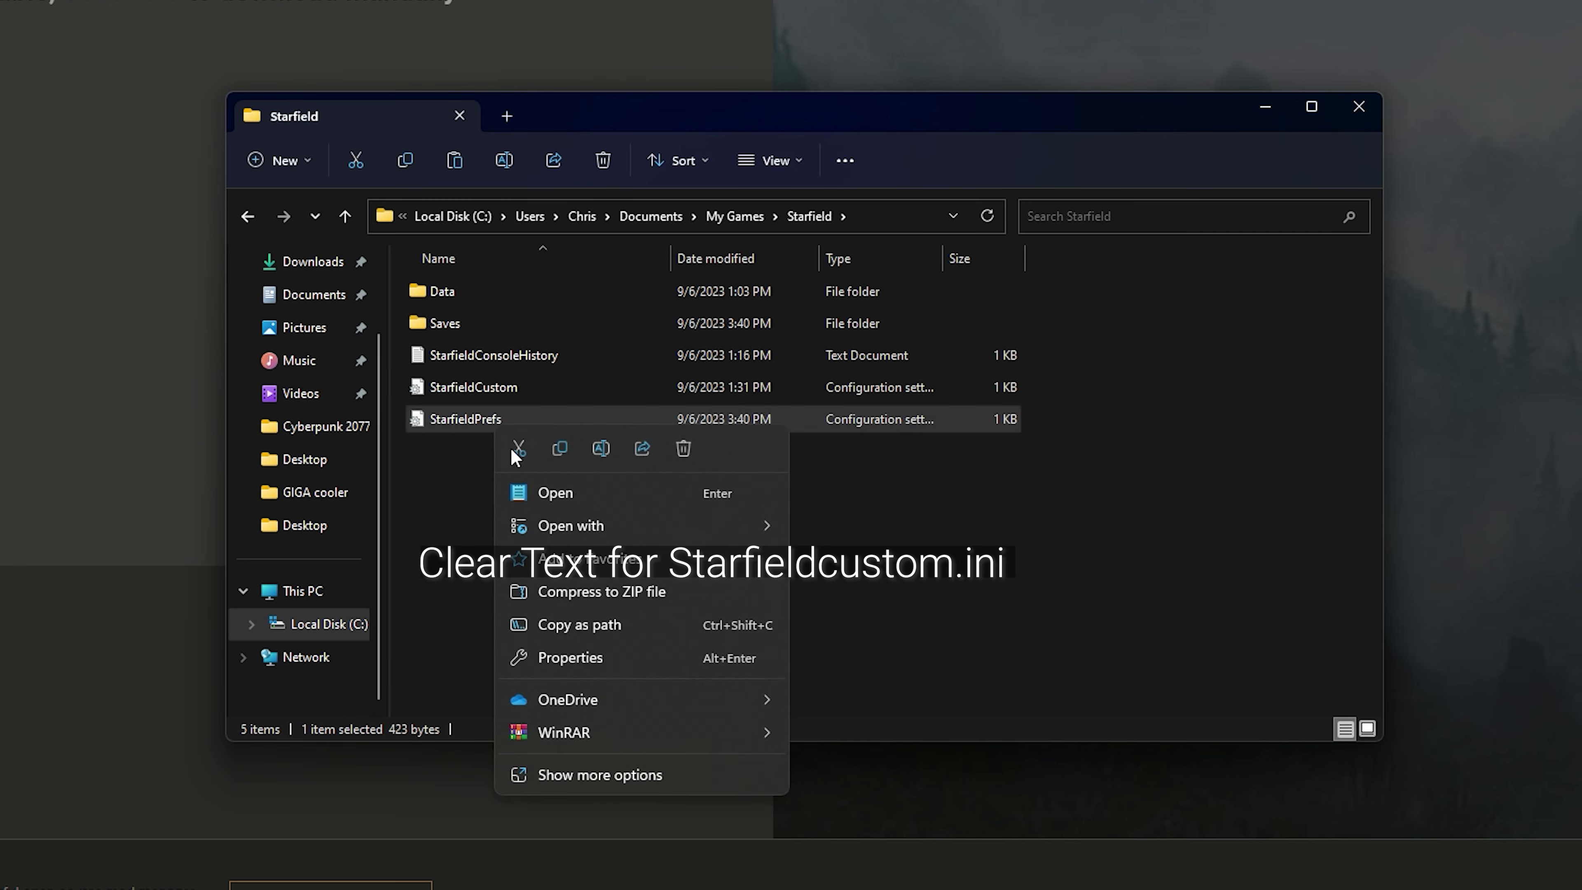
mouse_move(627, 526)
click(835, 528)
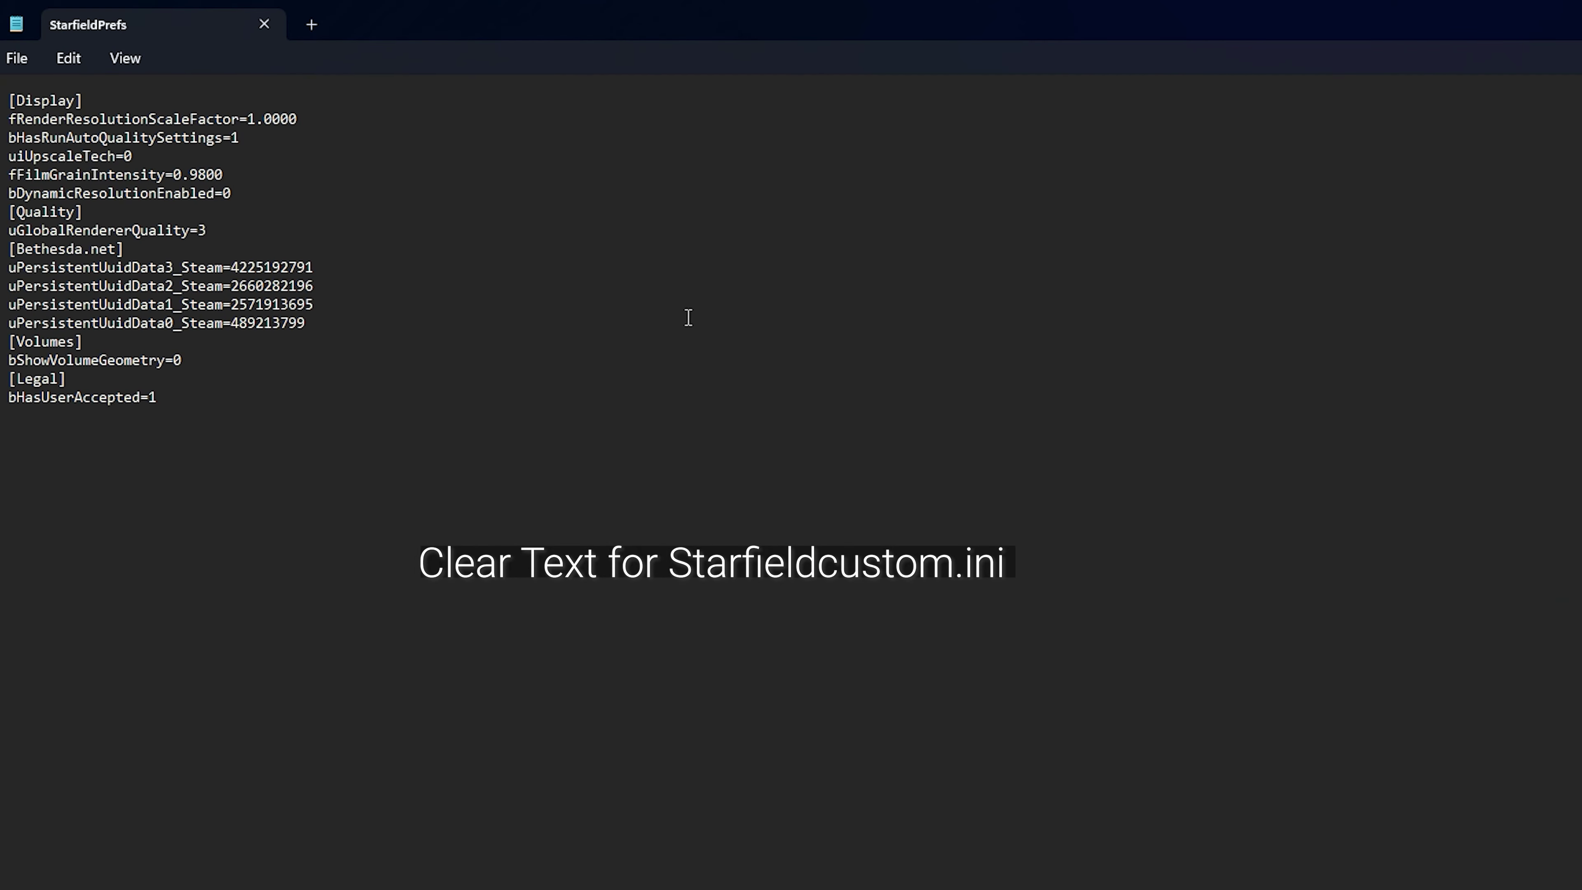
Begin saving StarfieldPrefs as StarfieldCustom.ini under All files, then cancel and close Notepad.
click(11, 61)
click(60, 231)
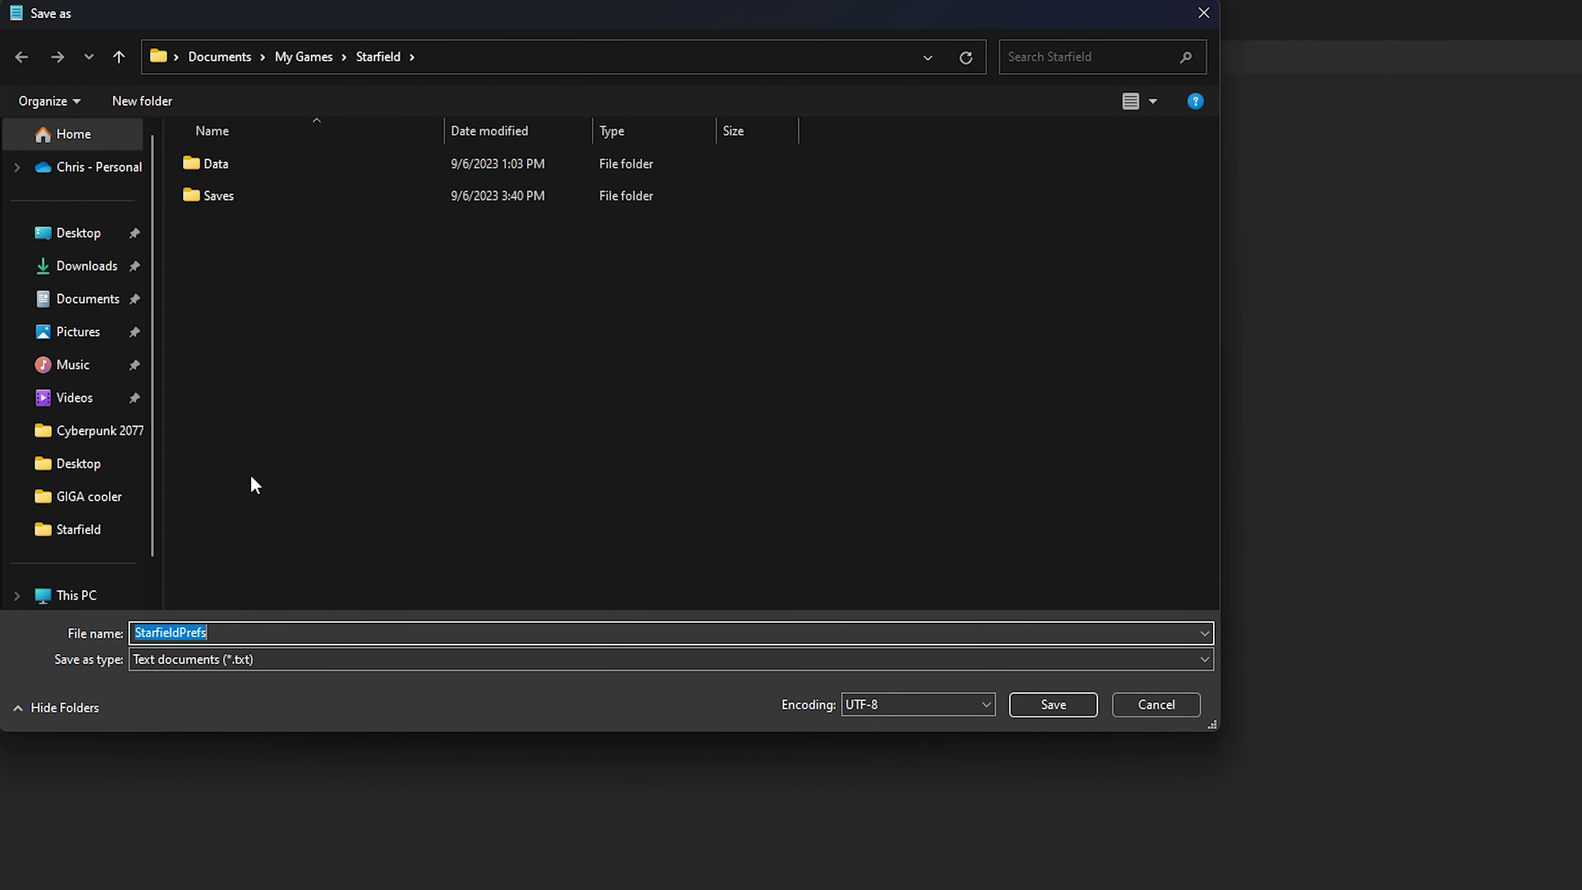
click(557, 651)
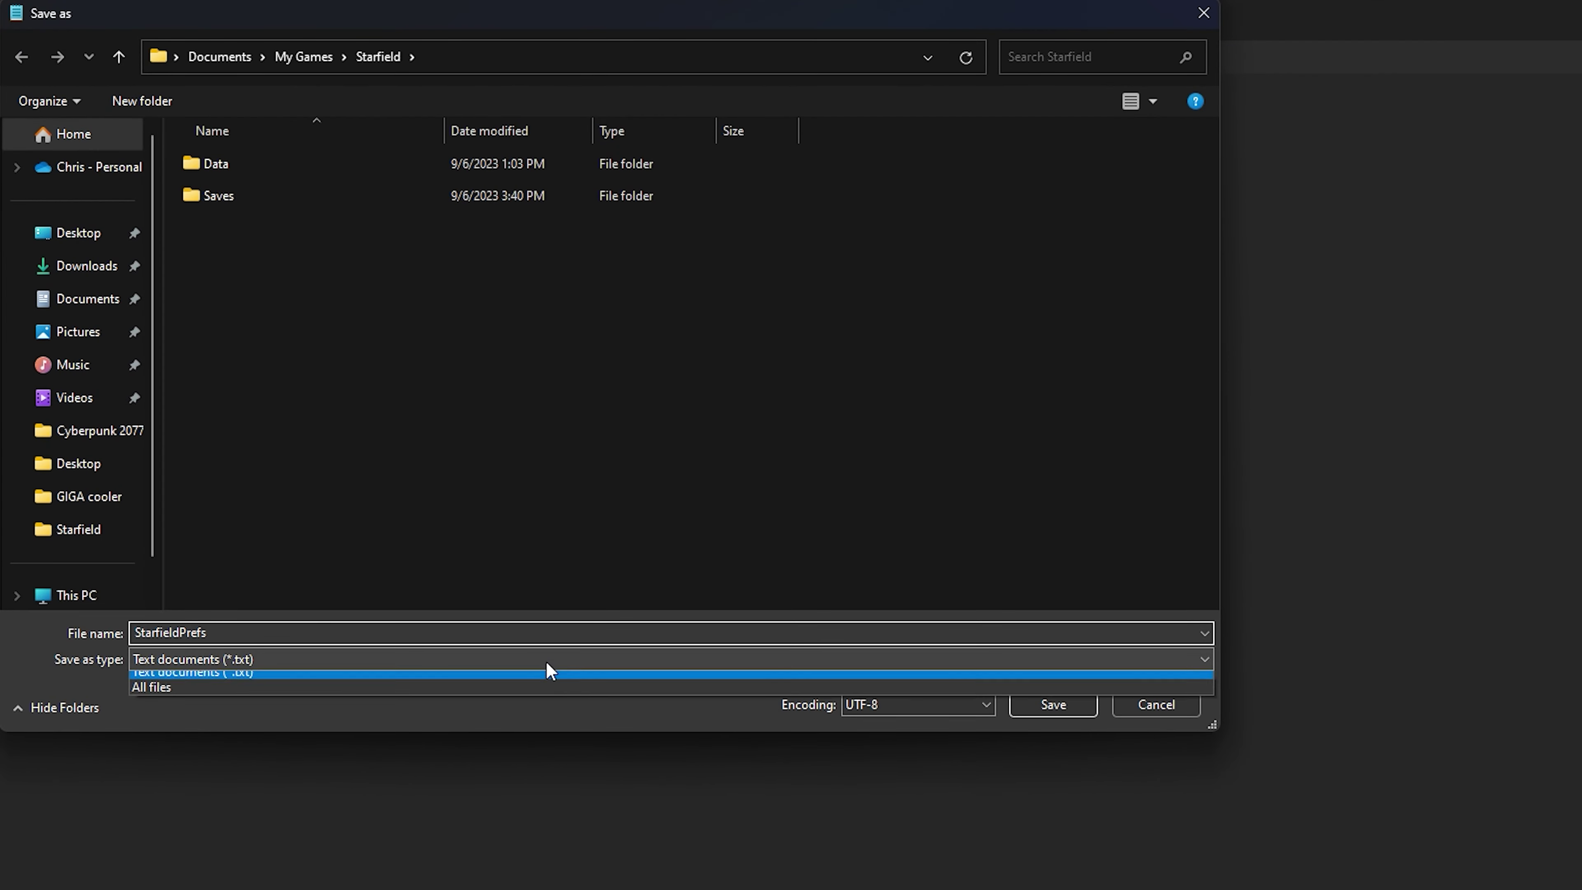
click(493, 697)
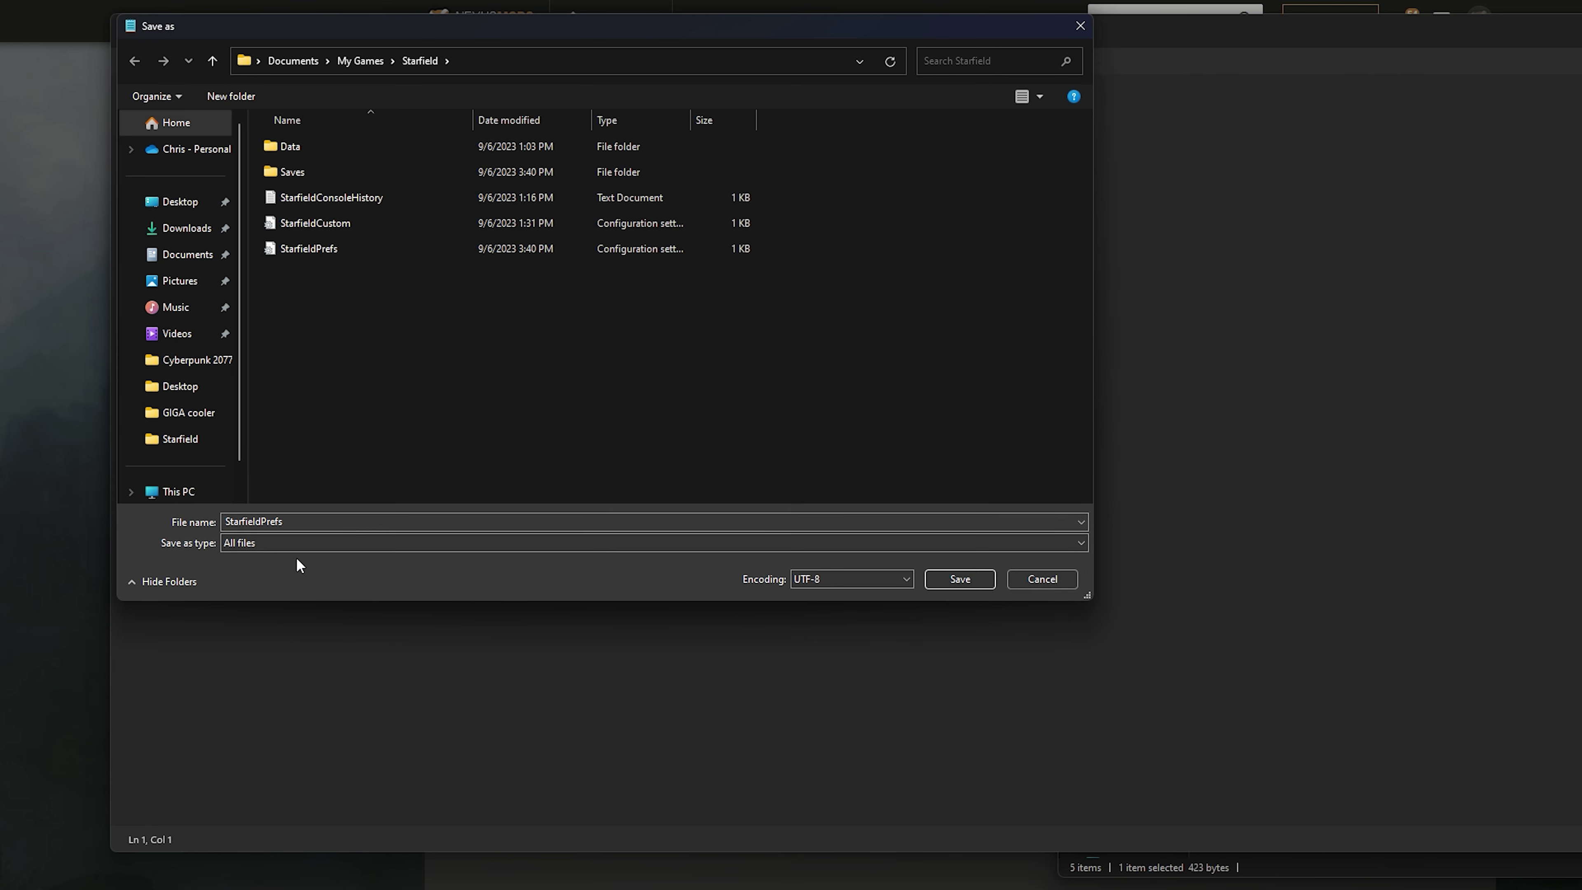
click(303, 222)
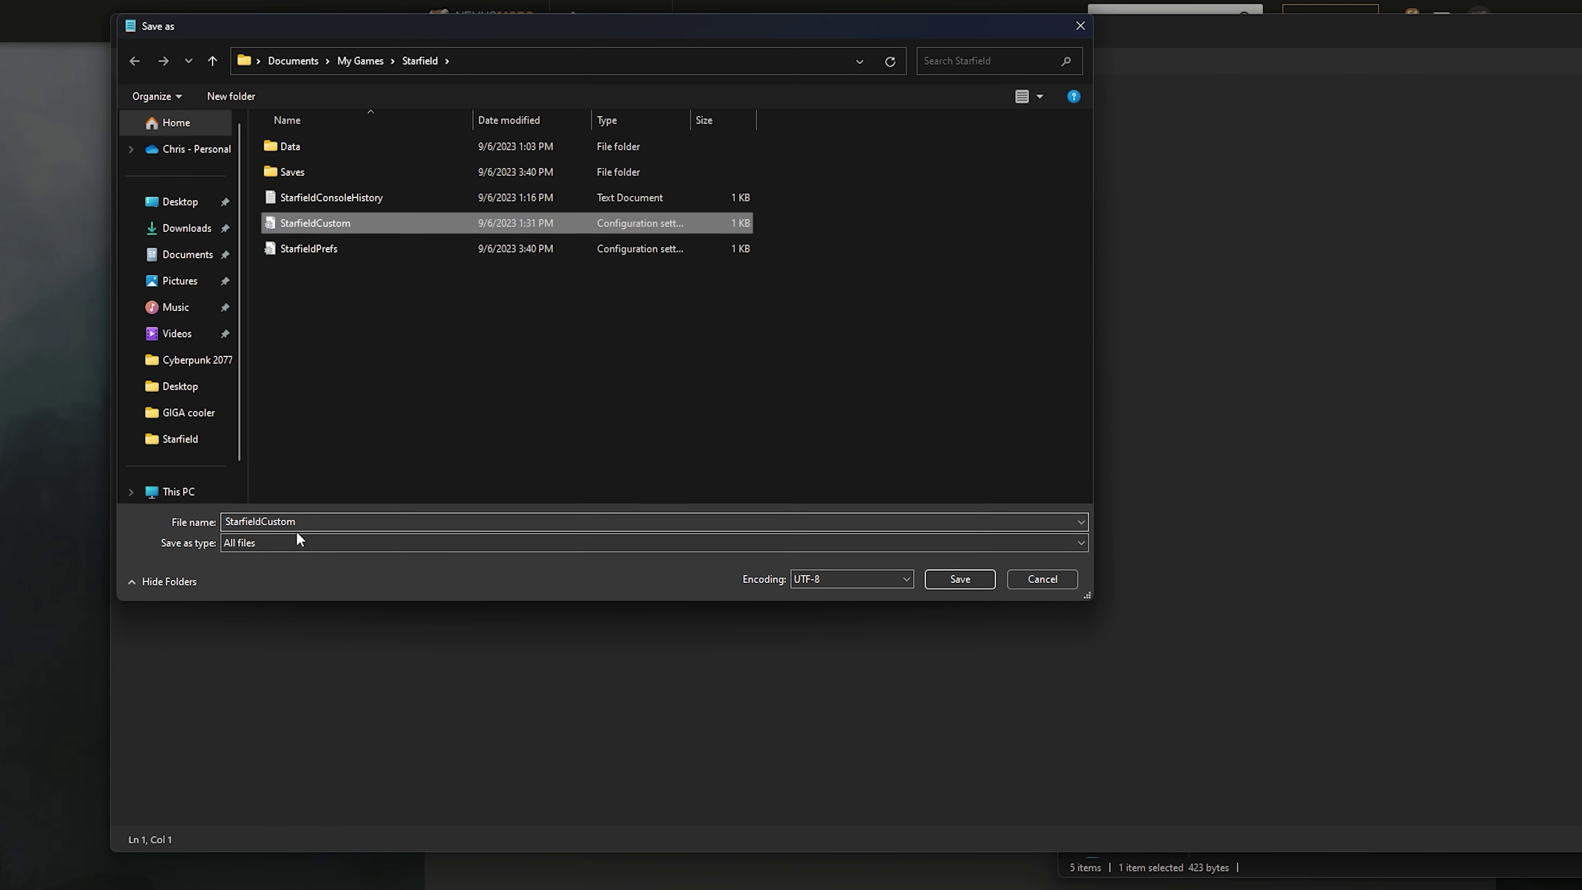
double_click(313, 520)
click(313, 521)
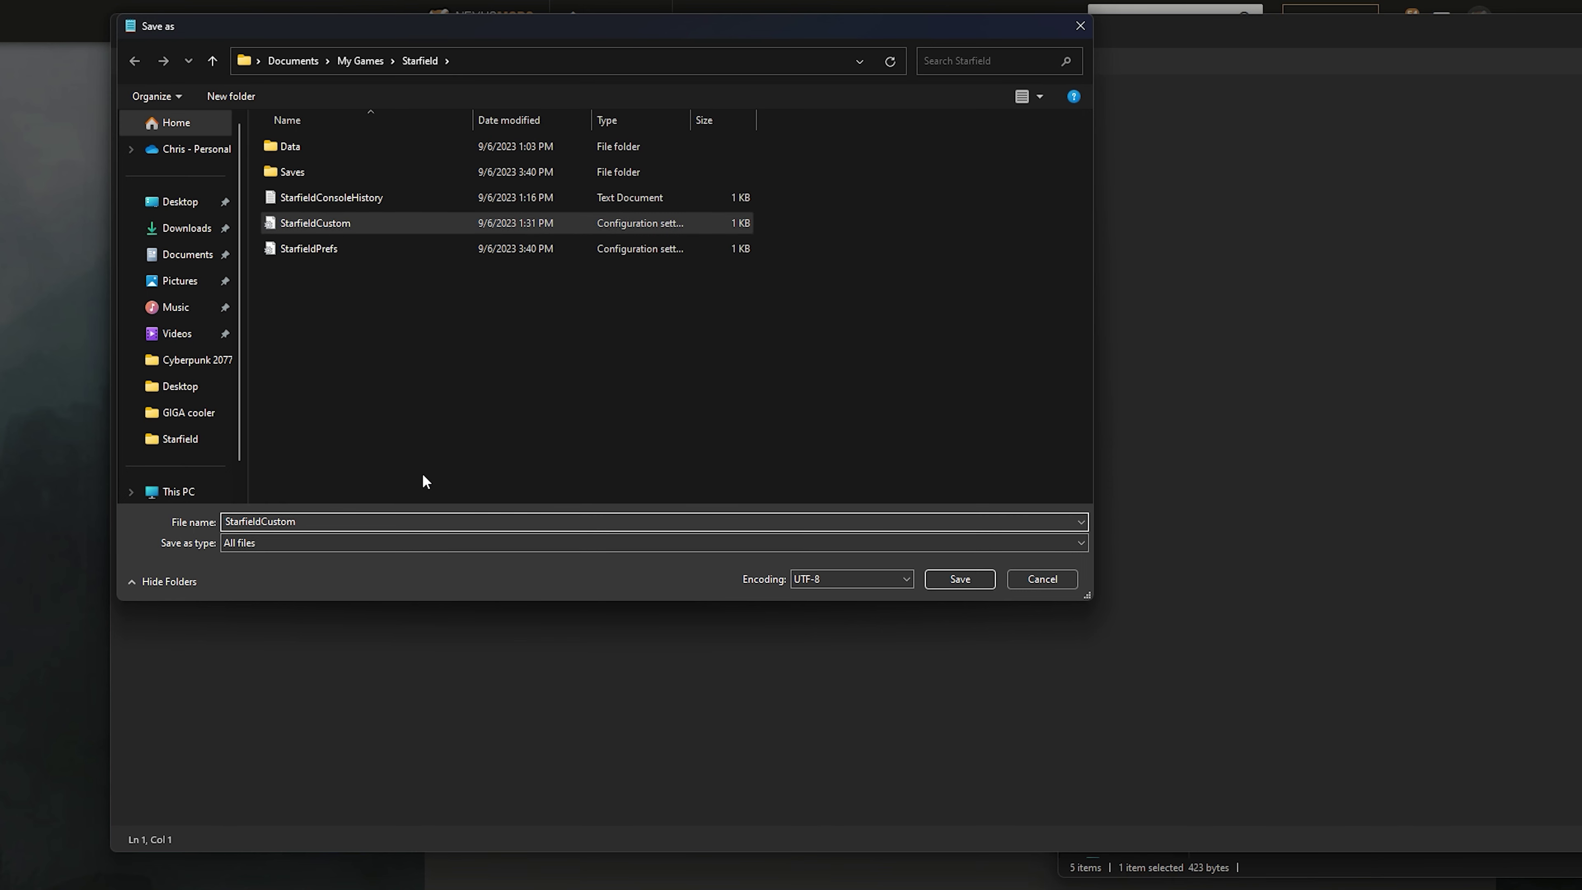
text(.ini)
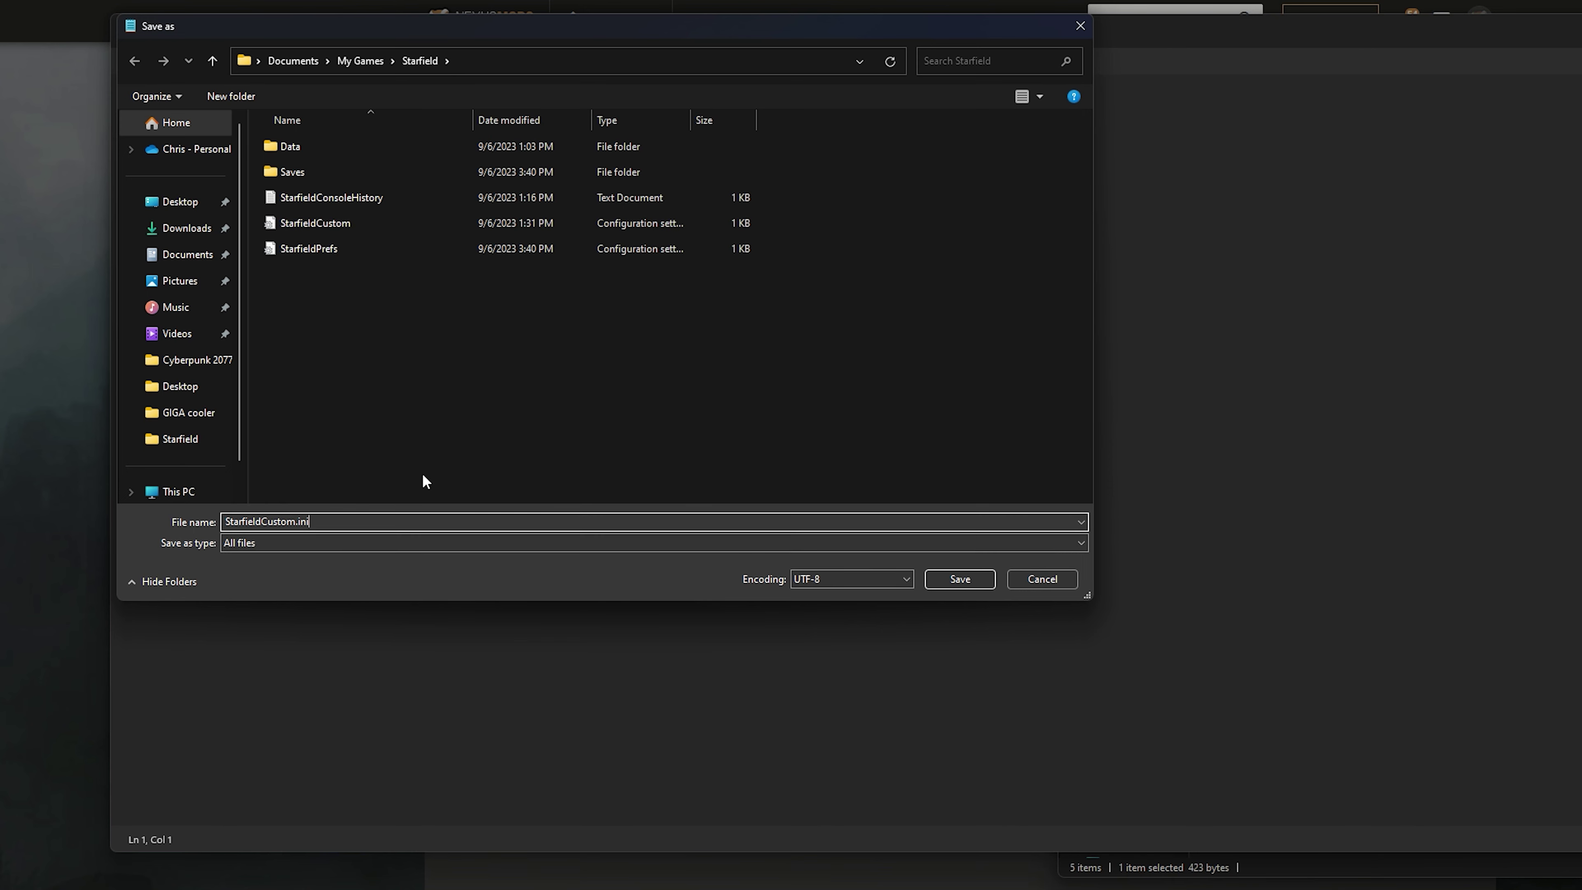
click(1046, 578)
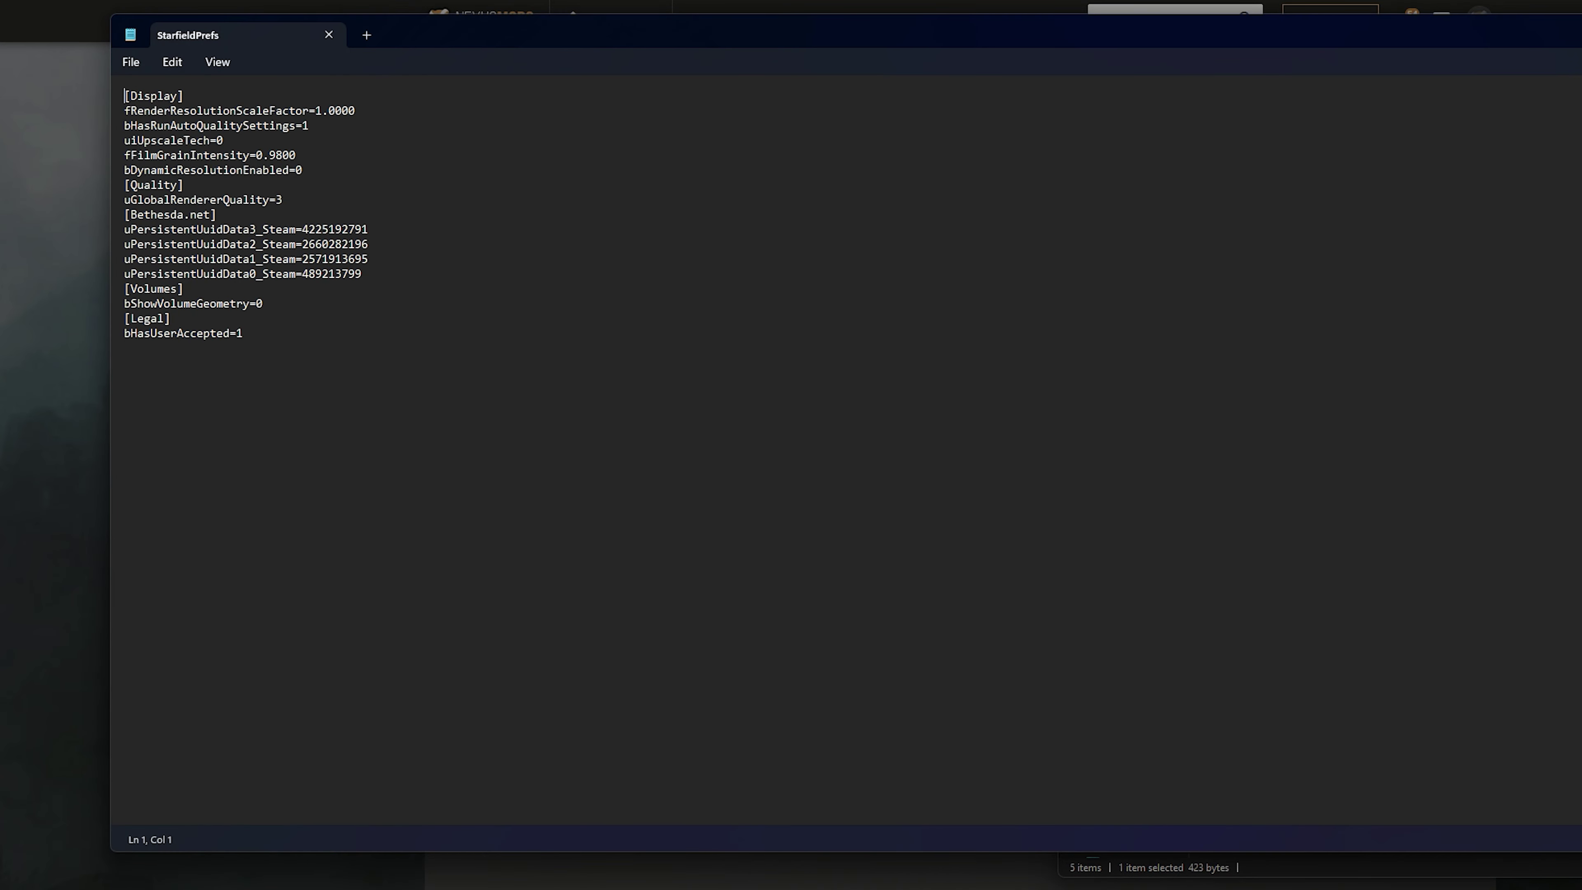
key(alt+F4)
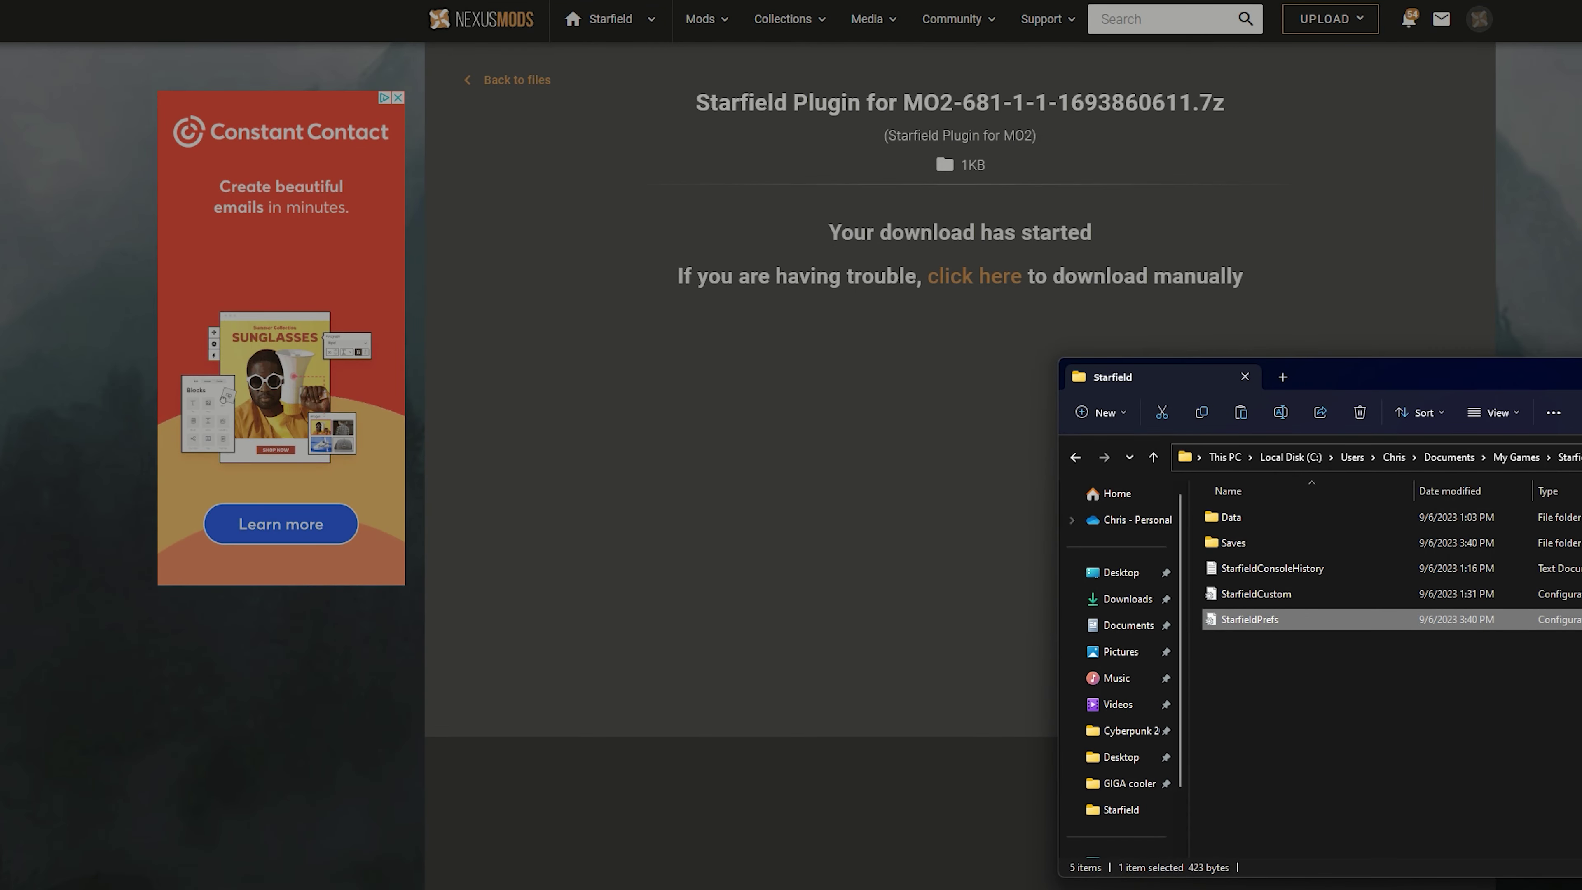
key(alt+F4)
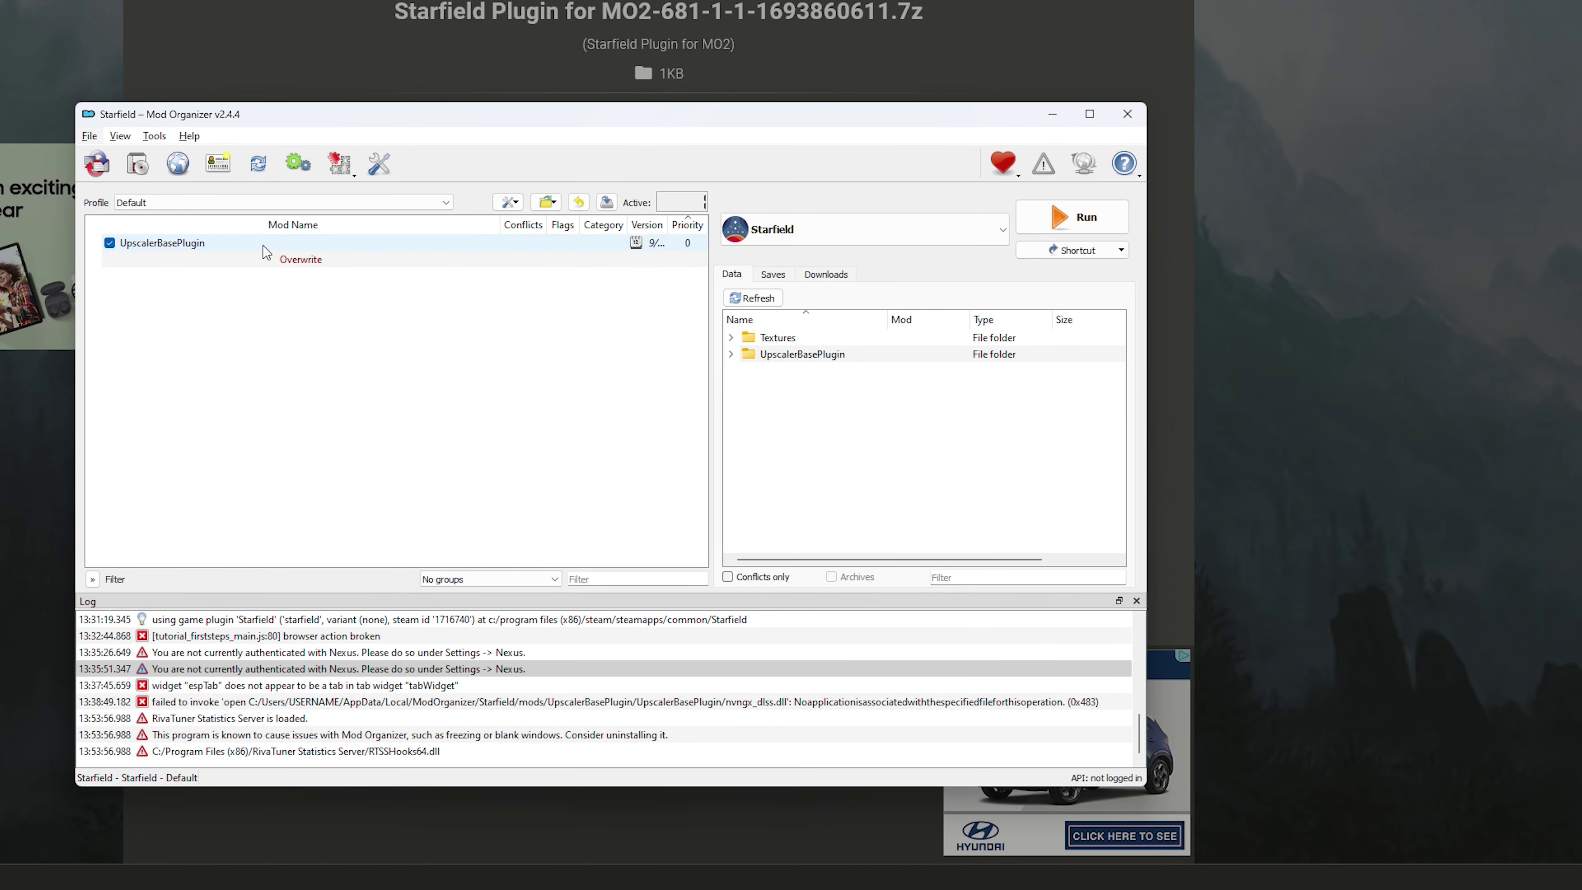
click(1305, 278)
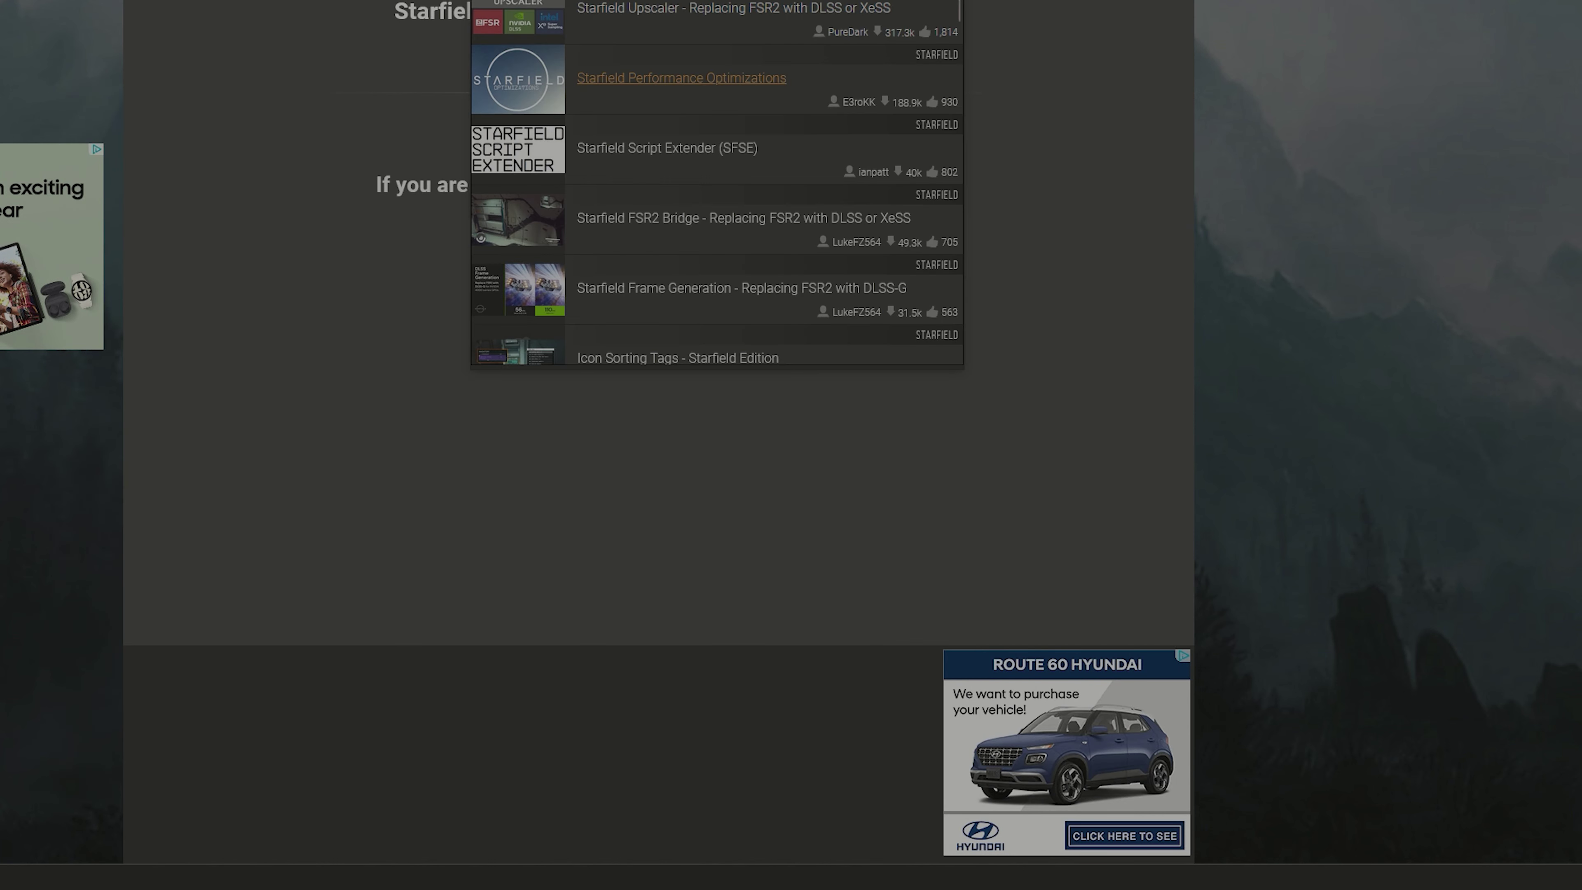
click(819, 30)
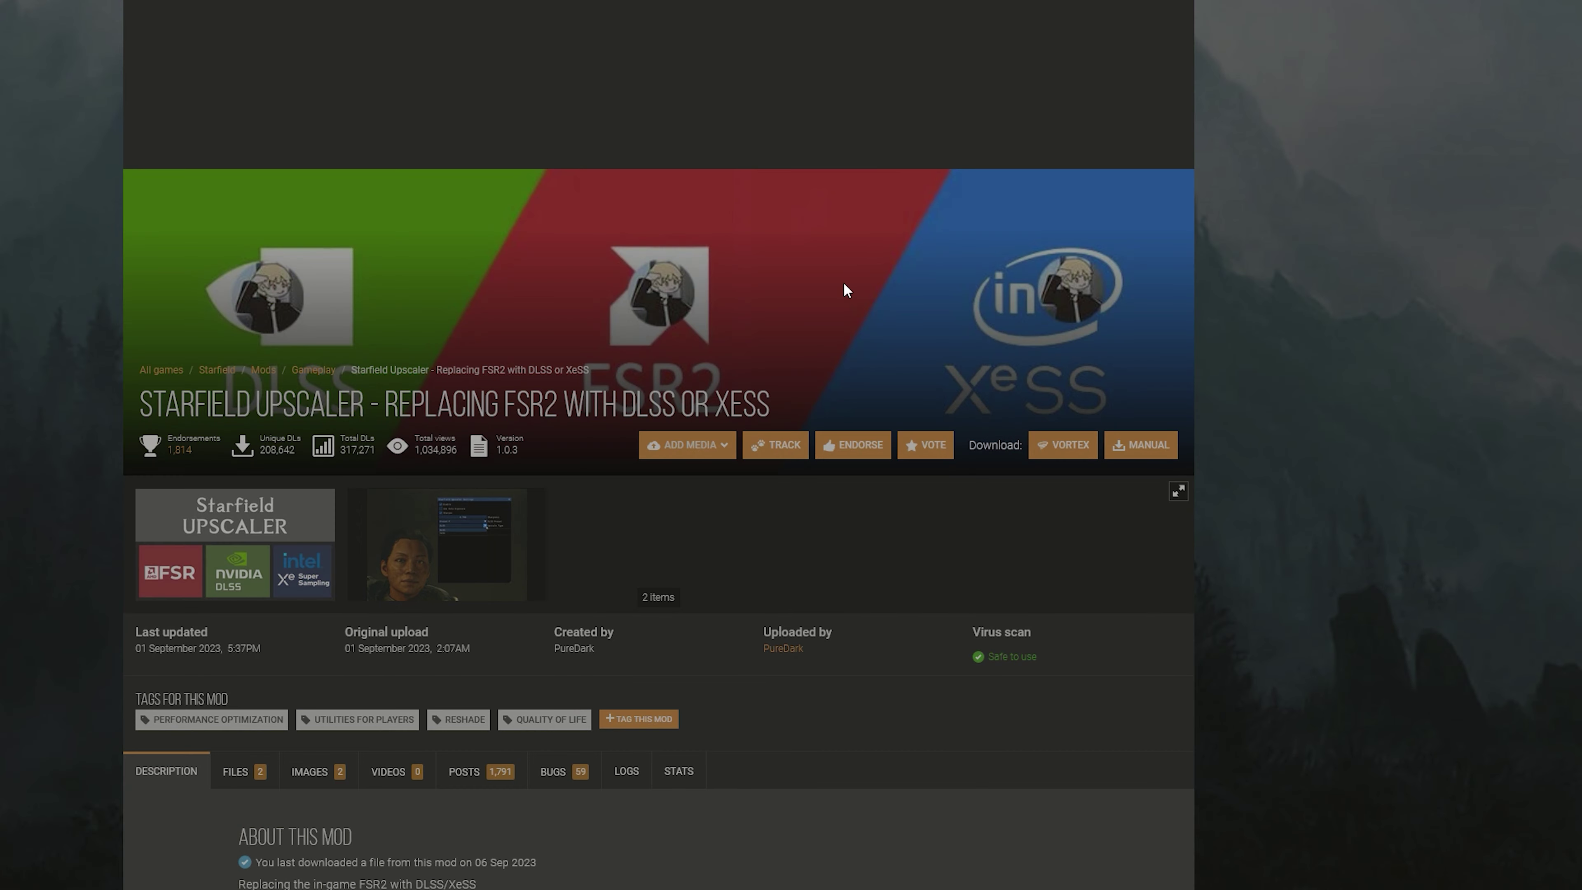
scroll(806, 346, down, 3)
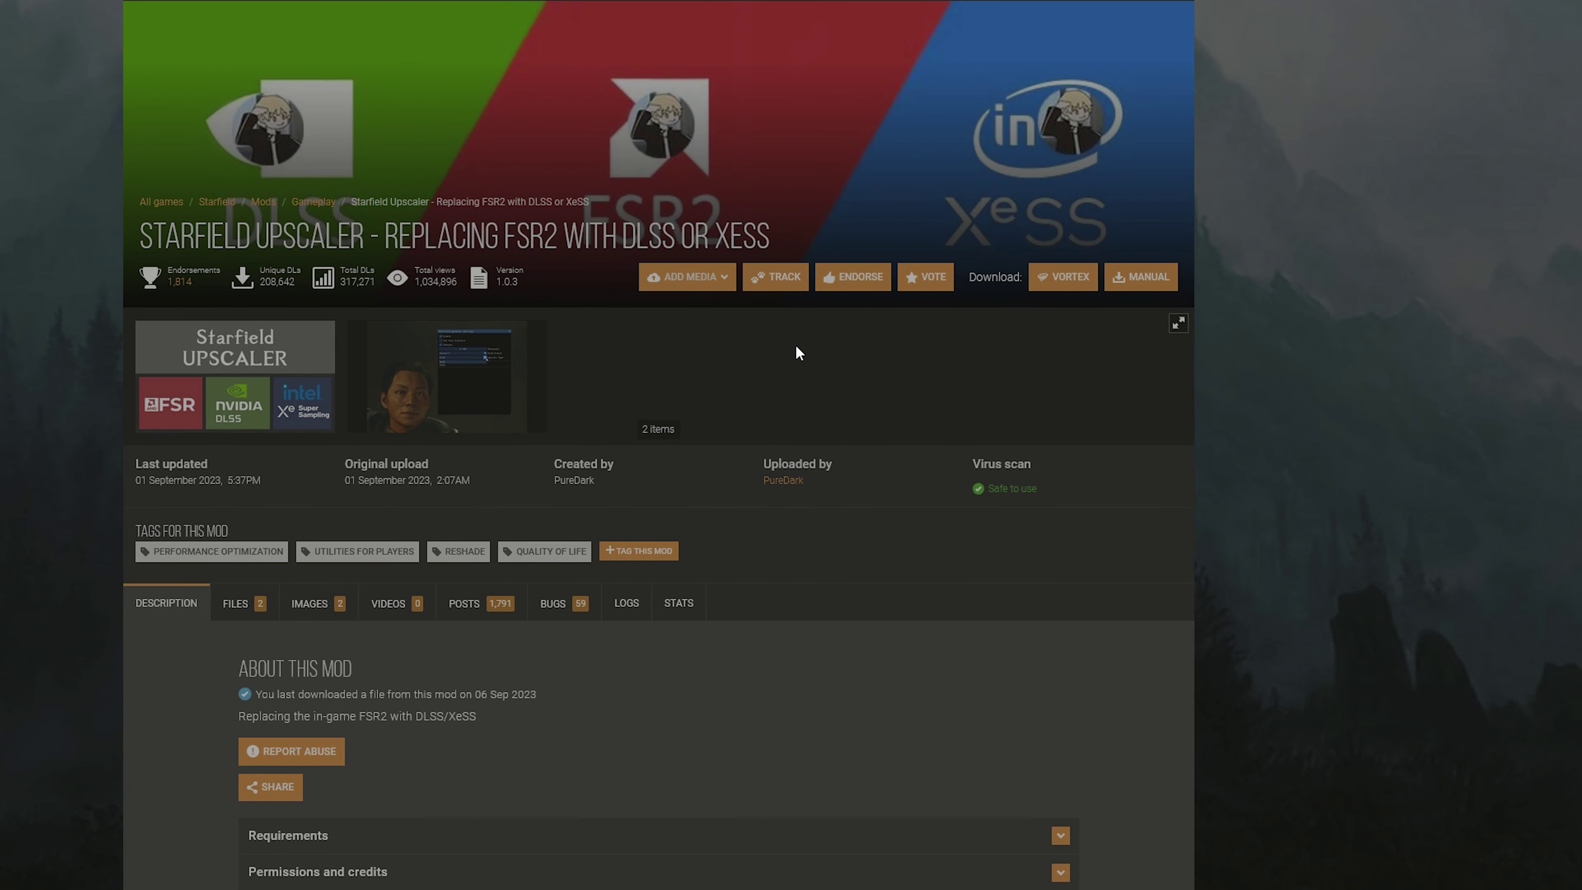
scroll(748, 367, down, 5)
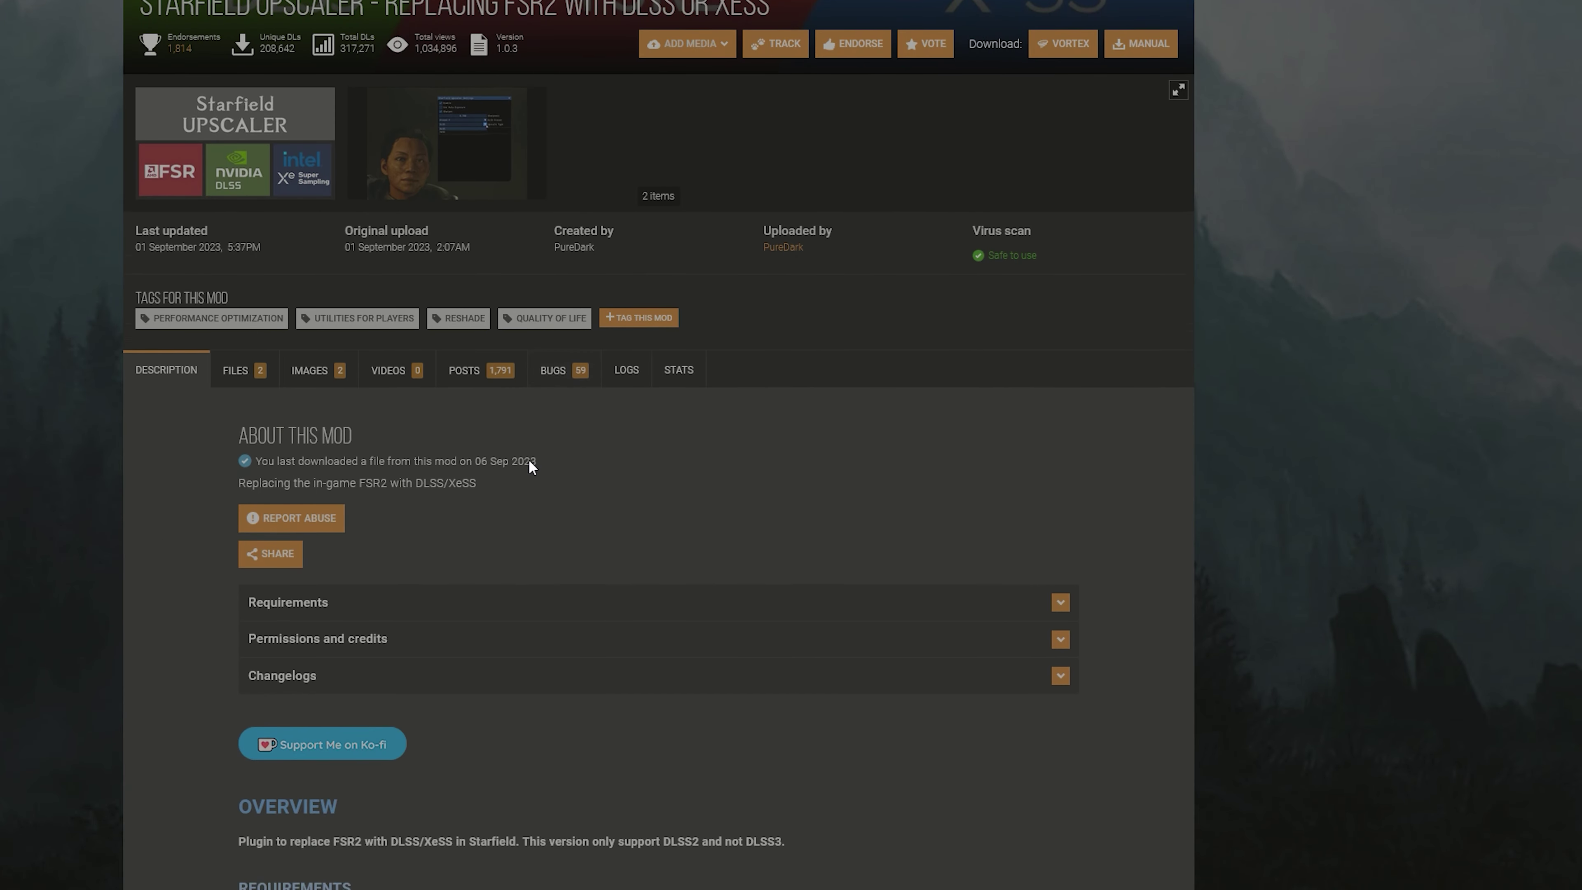
scroll(546, 464, down, 5)
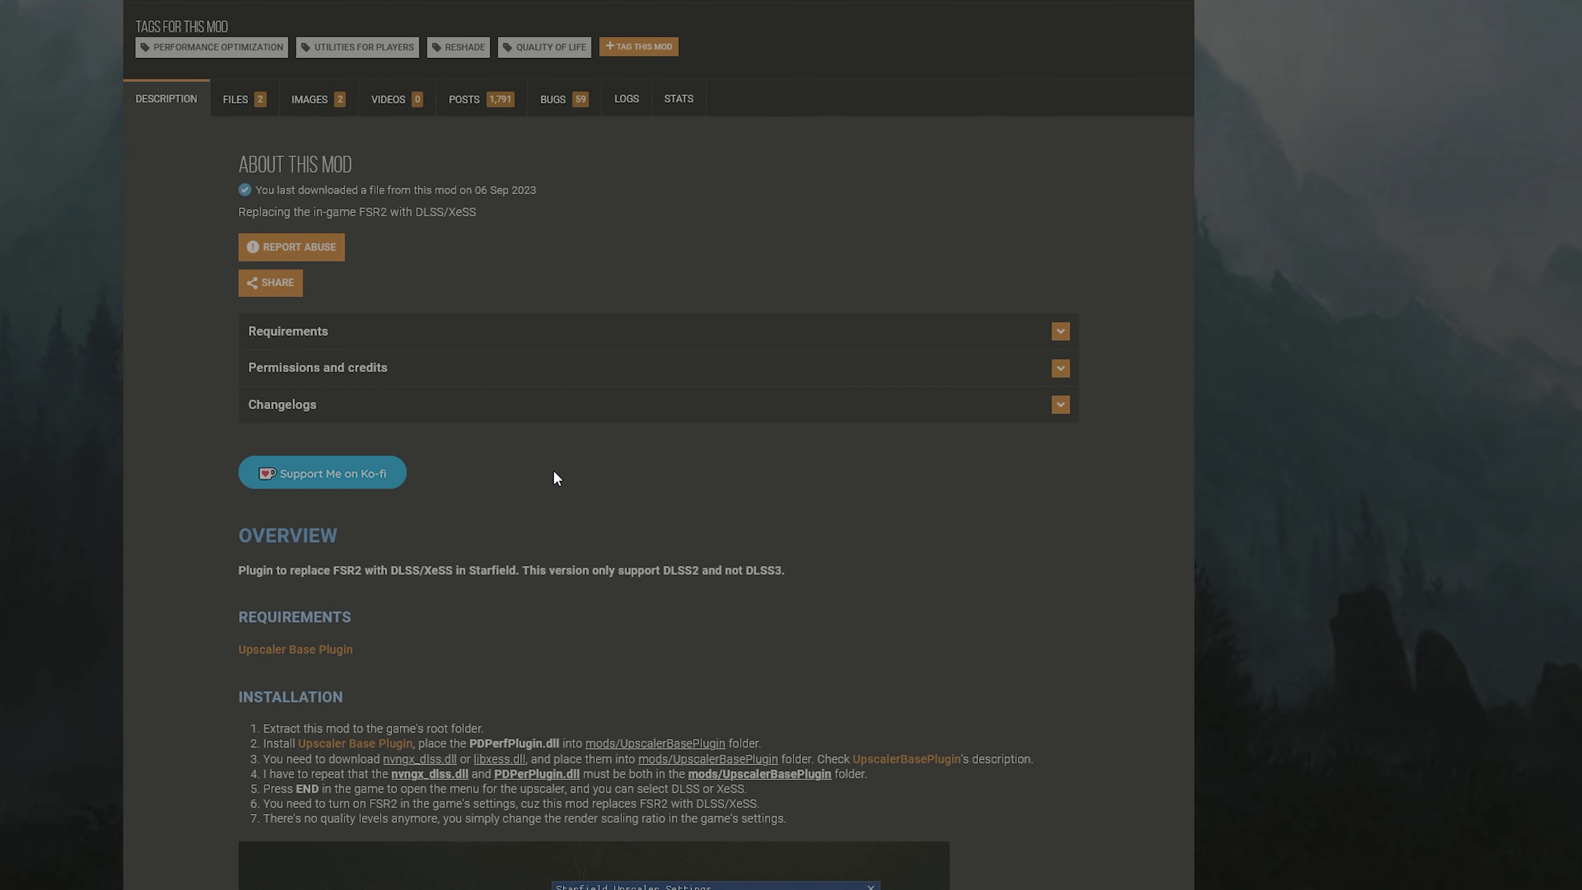
scroll(556, 476, down, 3)
scroll(640, 491, up, 7)
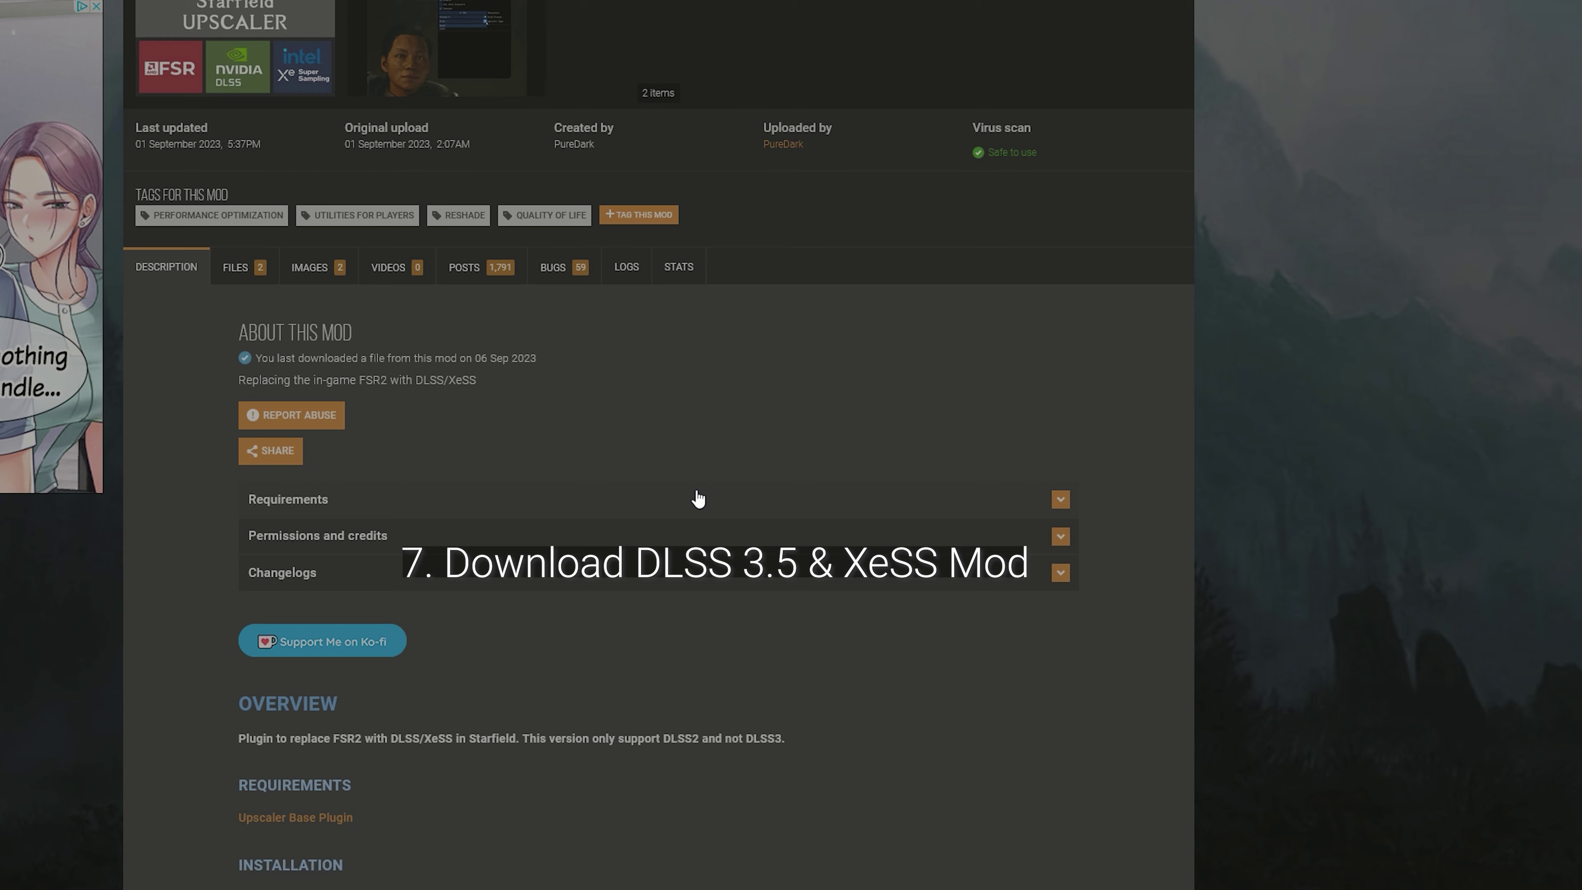
scroll(699, 499, up, 5)
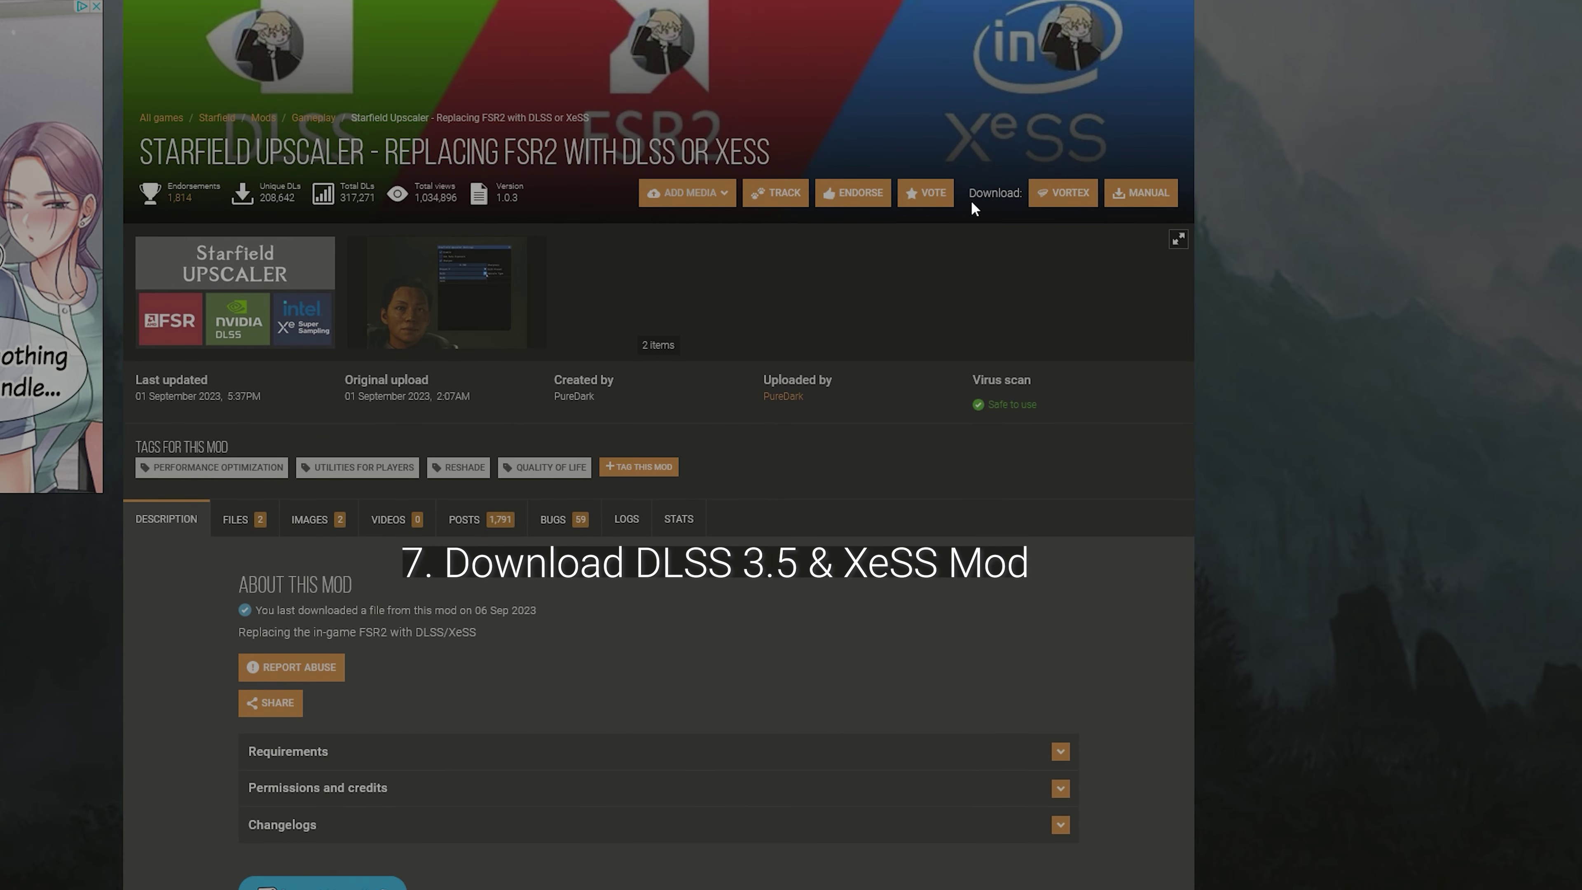
click(1125, 199)
Review the Starfield Upscaler's file list, then return to the mod's description.
scroll(739, 418, down, 5)
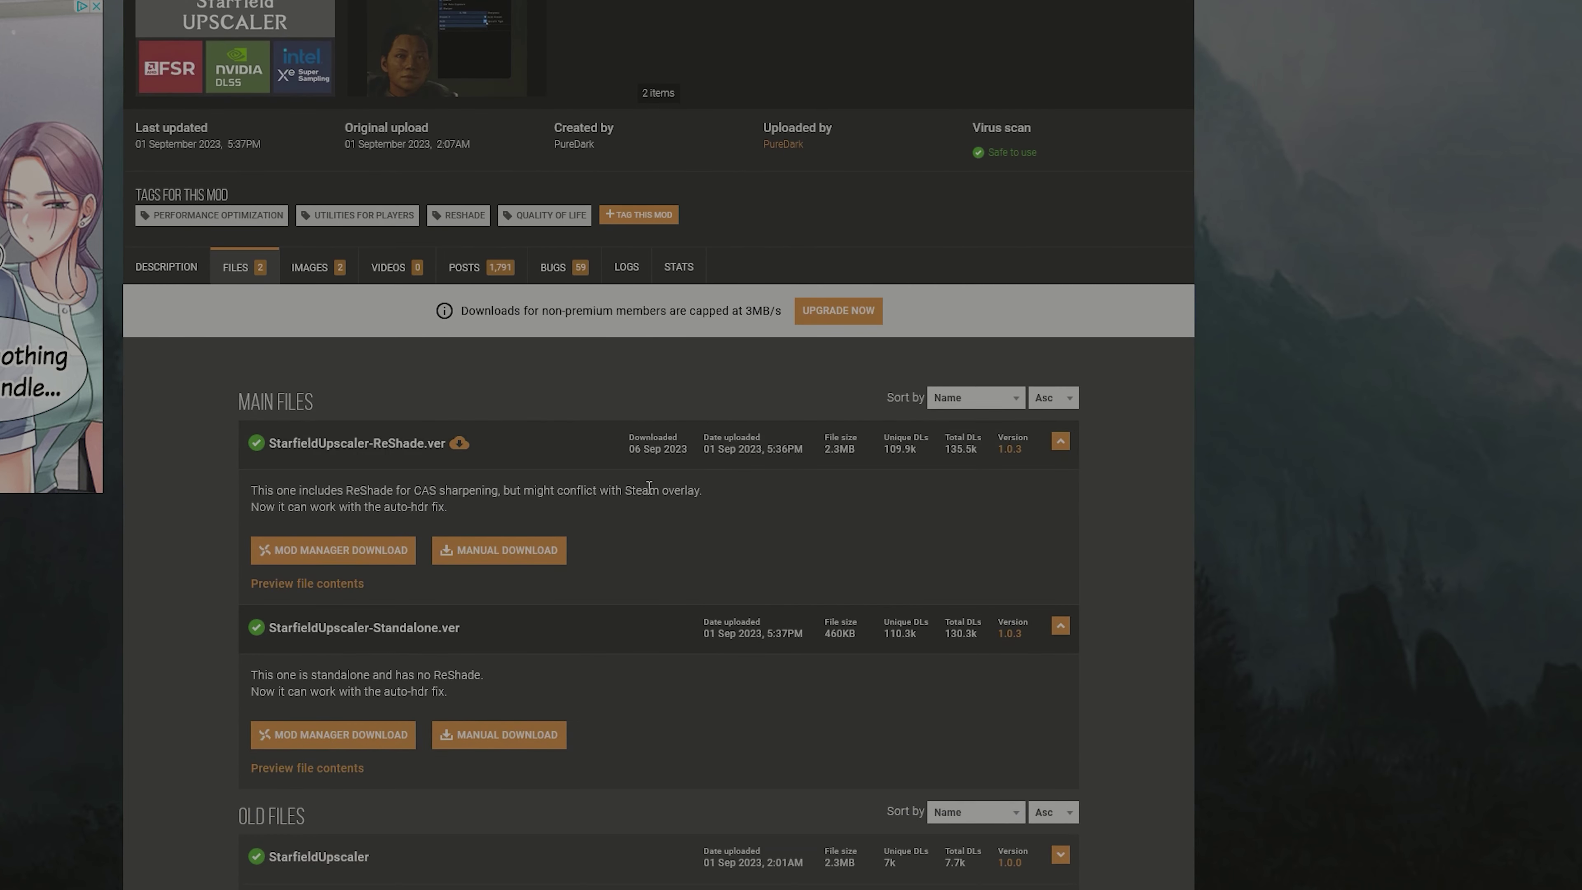
scroll(411, 567, down, 2)
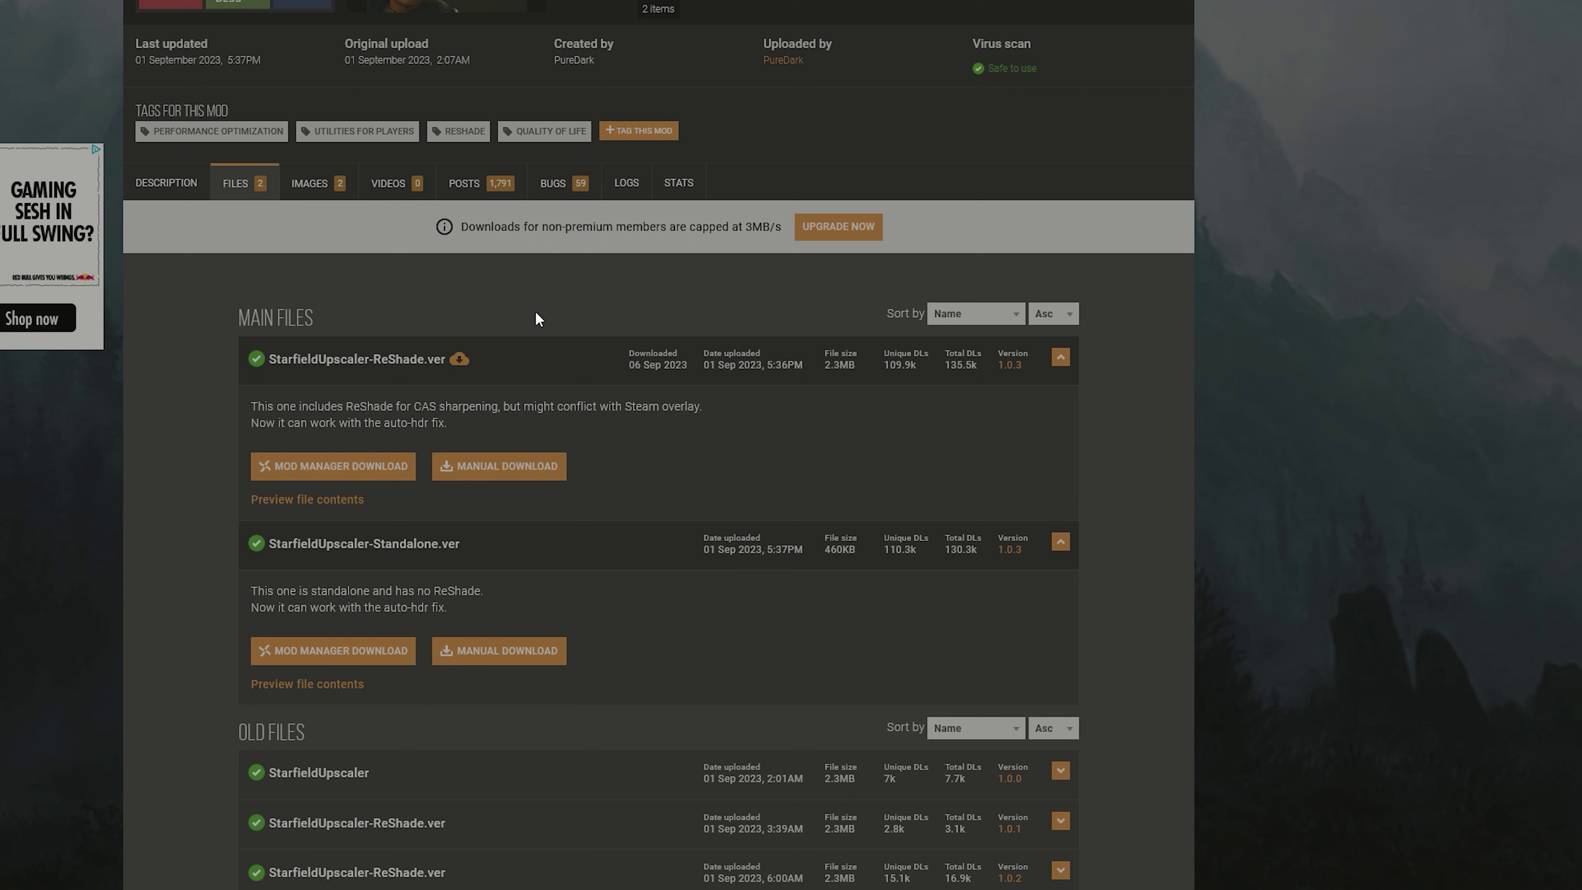
click(163, 189)
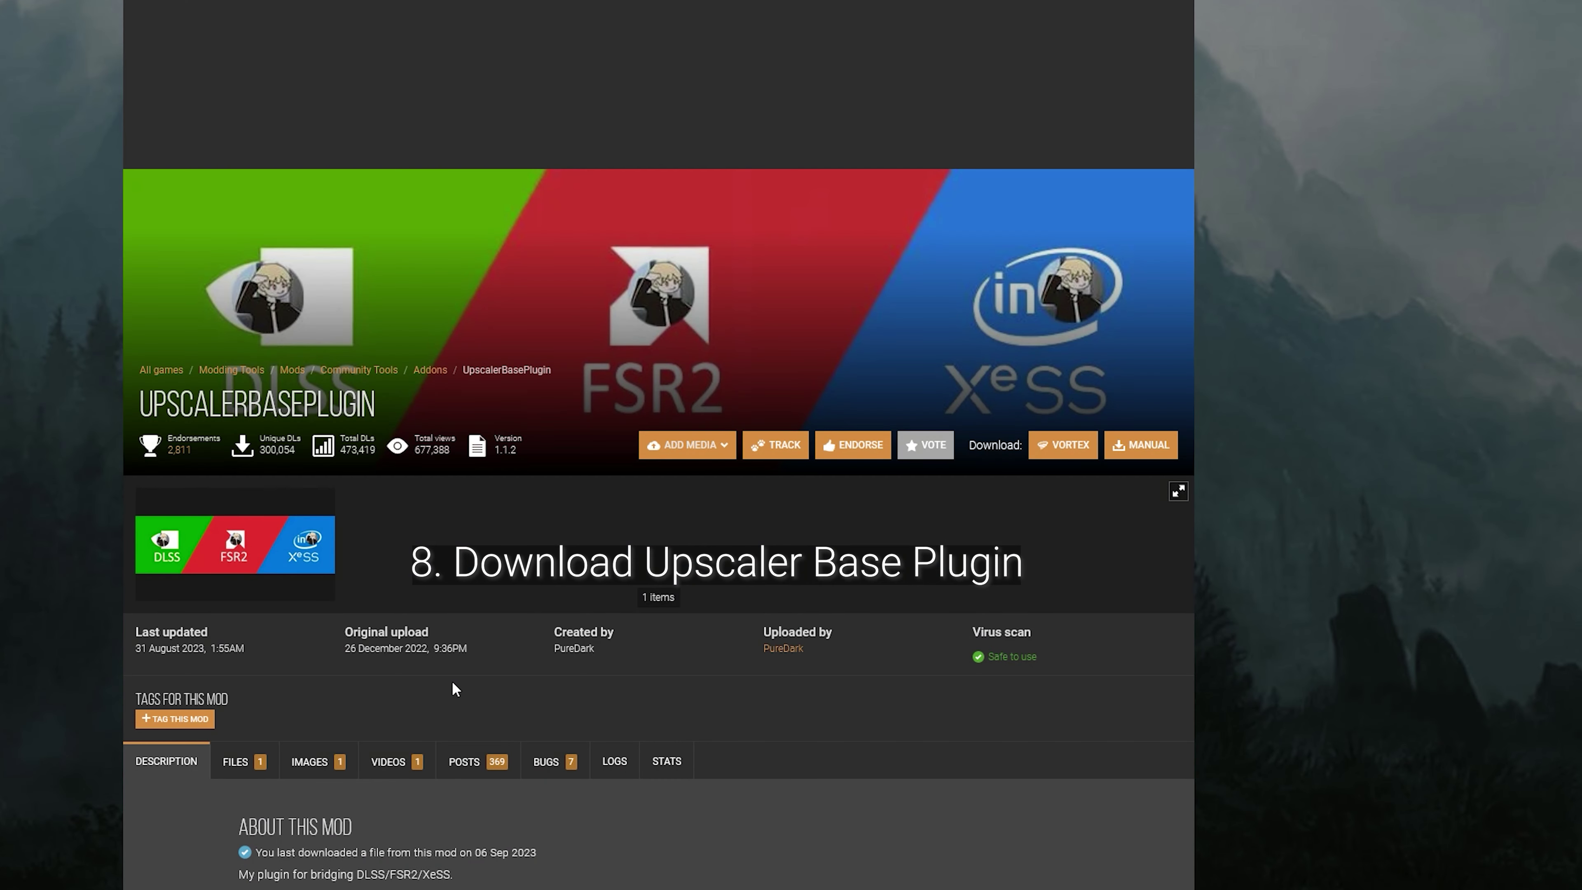
Open the manual download page for UpscalerBasePlugin-502-1-1-2-1693443305.zip, then switch to Mod Organizer 2.
scroll(471, 673, down, 5)
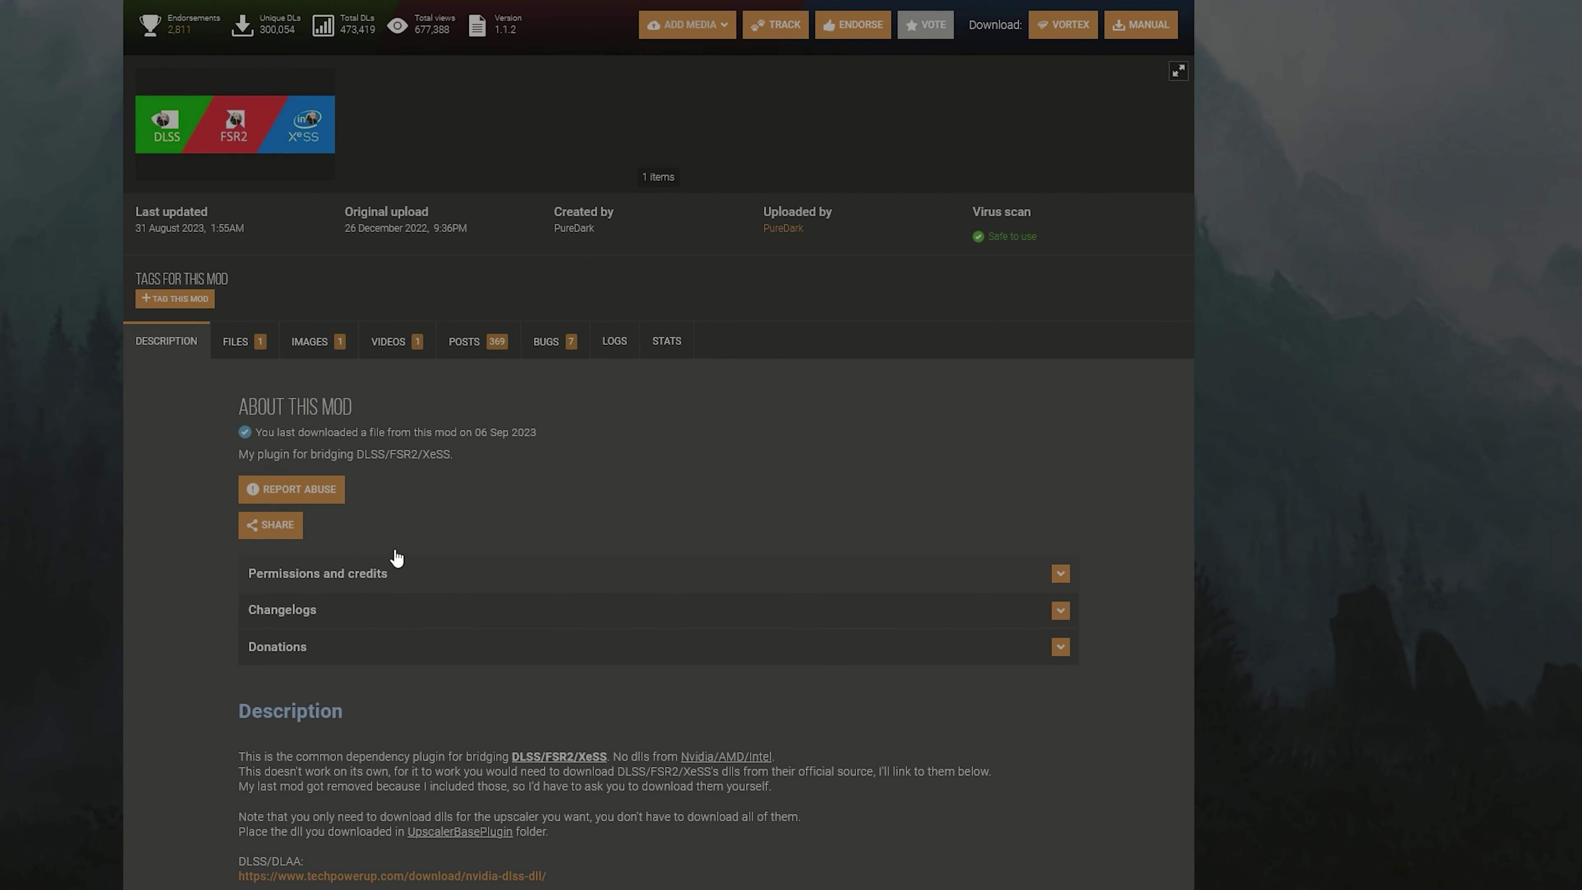
scroll(529, 530, up, 2)
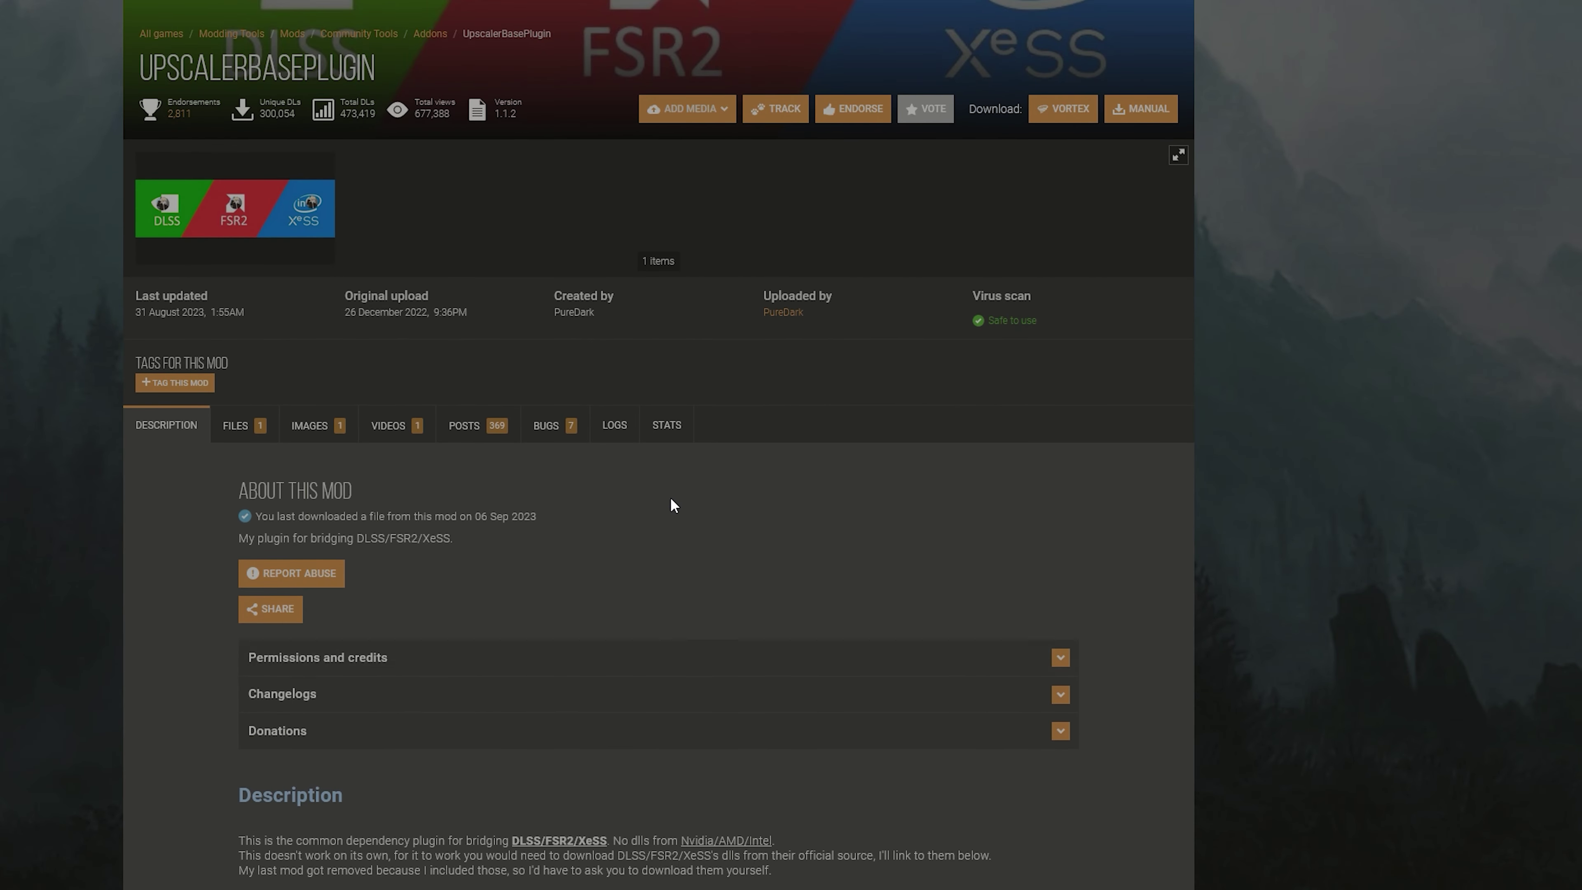
click(1129, 118)
drag(417, 187, 456, 188)
drag(563, 187, 584, 193)
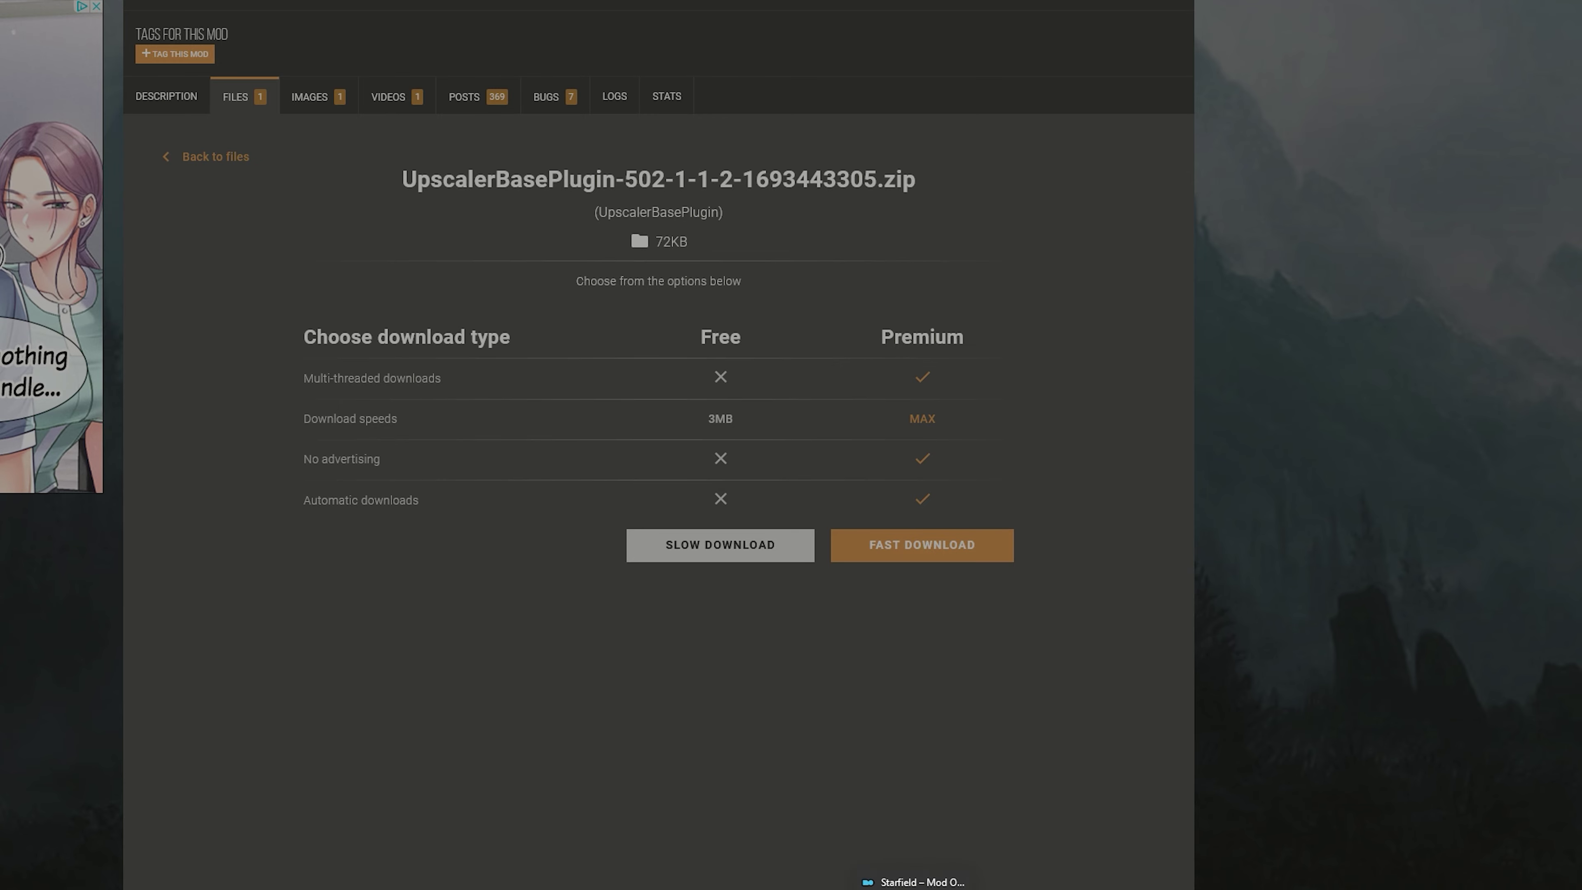
click(913, 883)
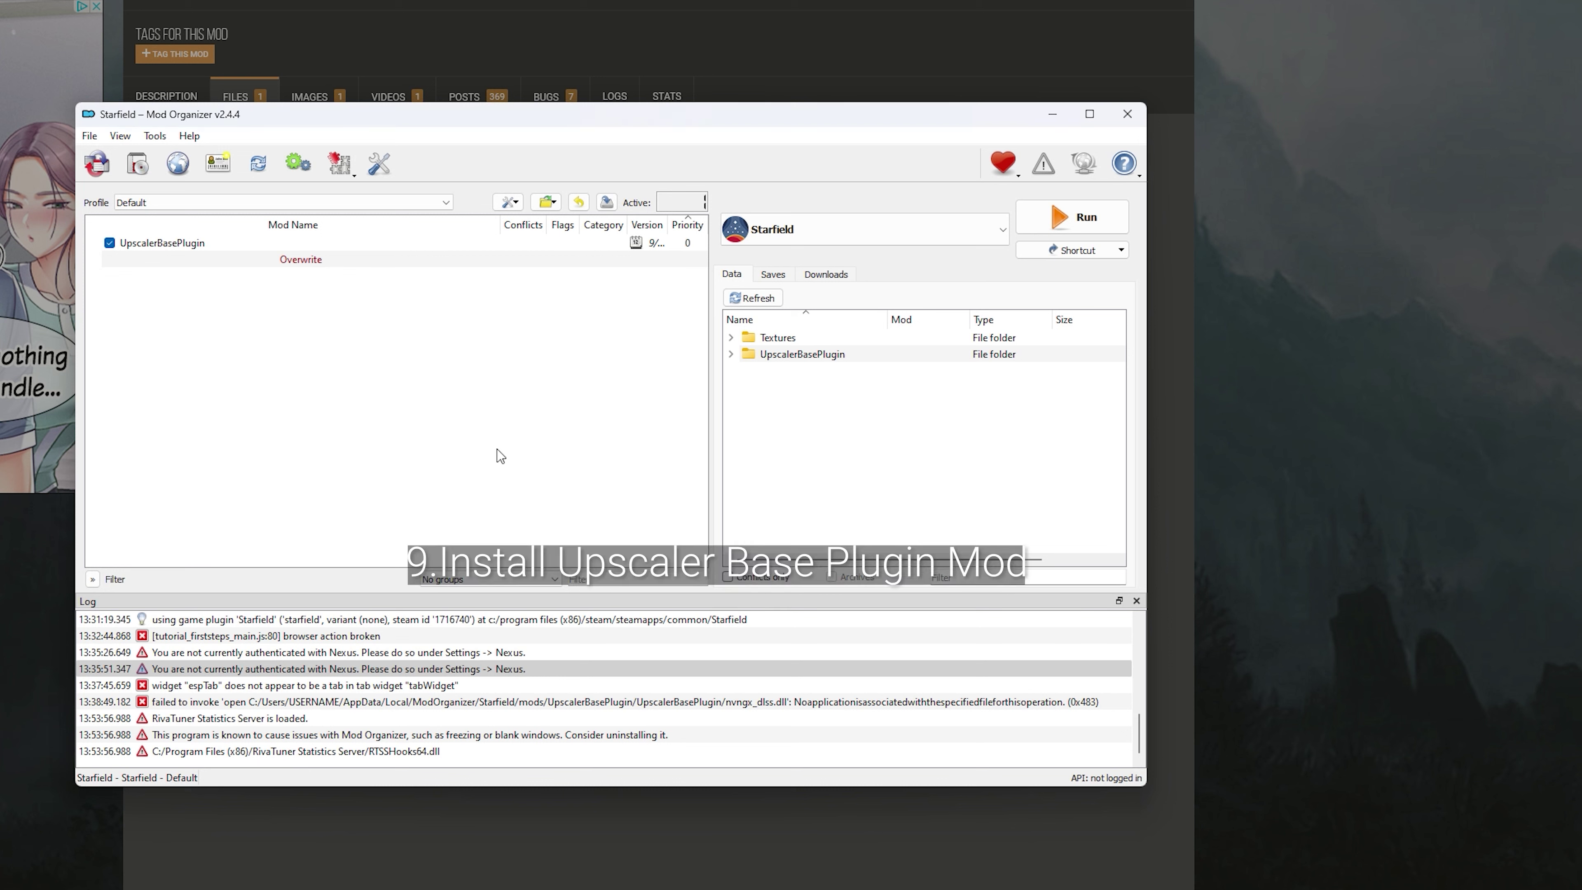
Cancel an Install mod... attempt, then bring up the context menu for the UpscalerBasePlugin mod.
right_click(331, 286)
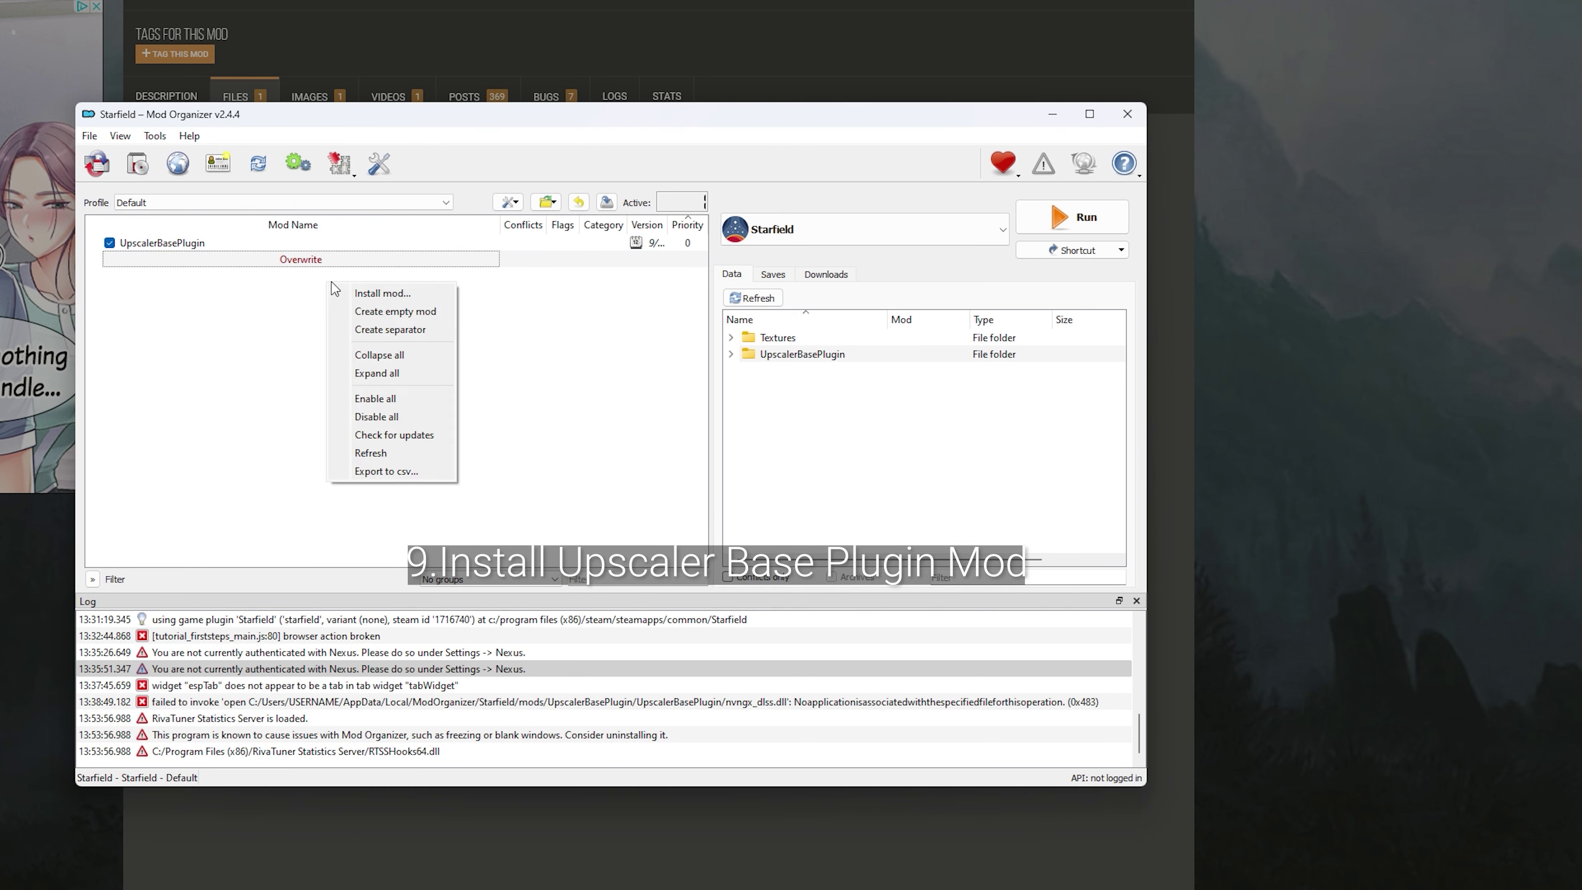
click(372, 296)
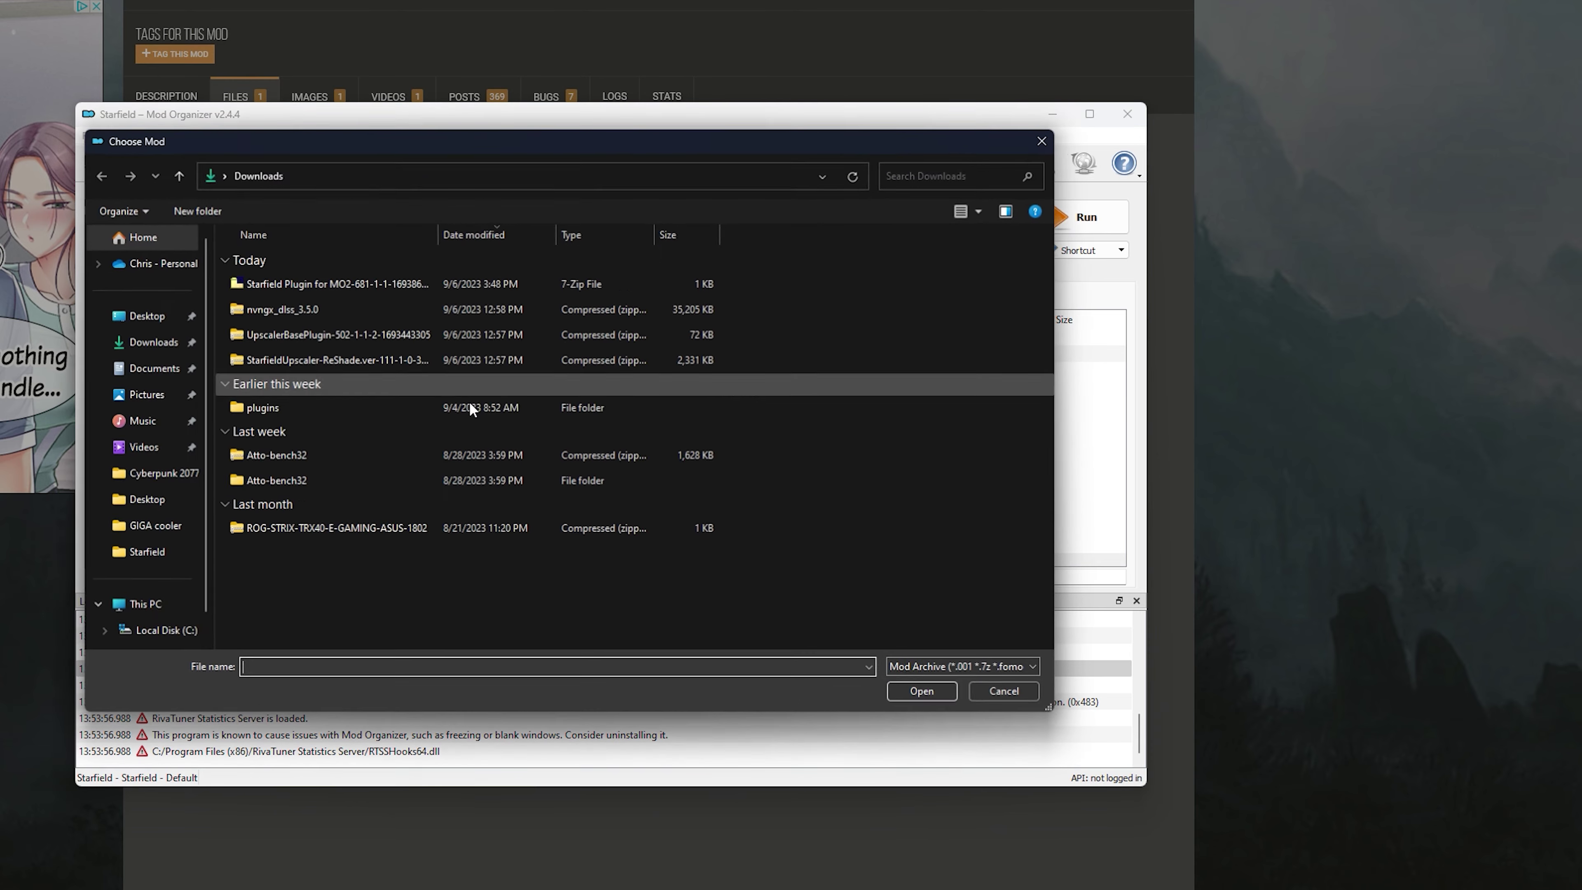
drag(405, 155, 907, 177)
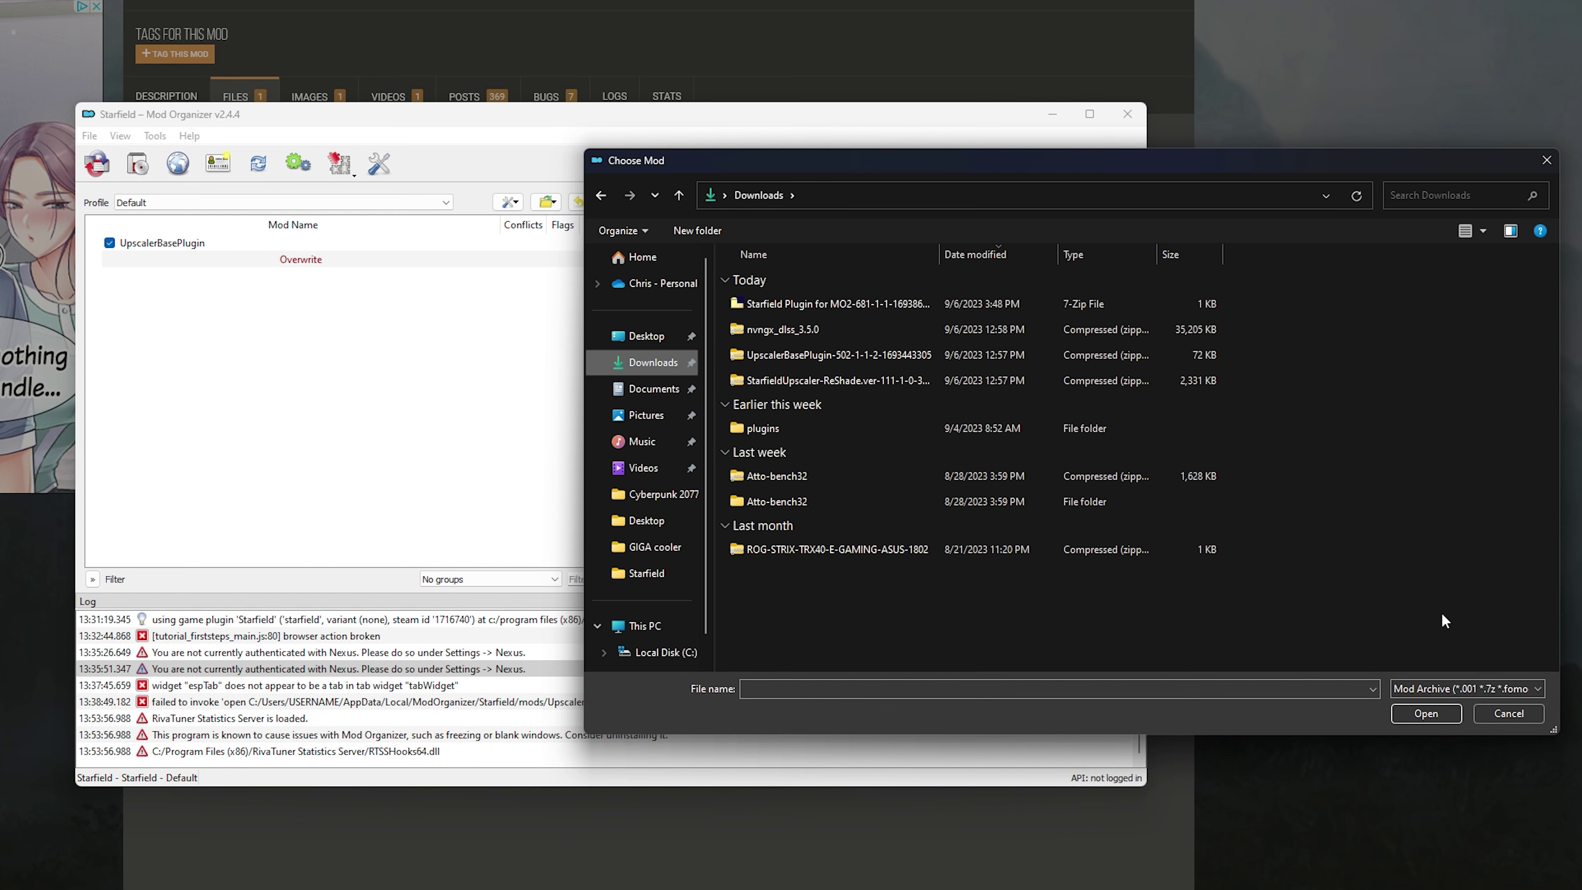
click(1506, 713)
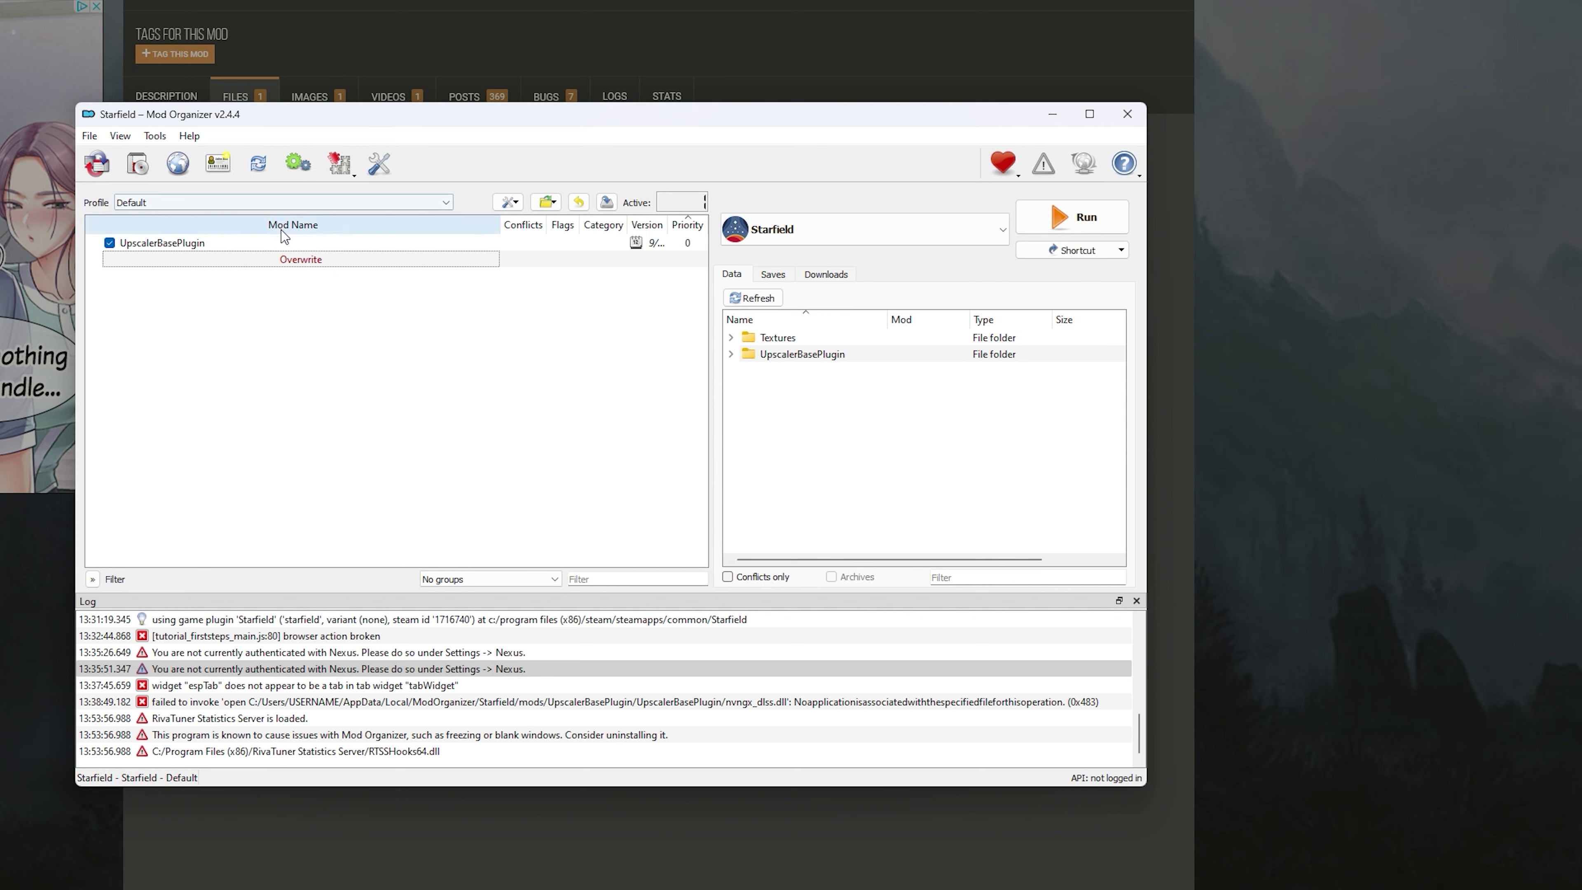
click(283, 243)
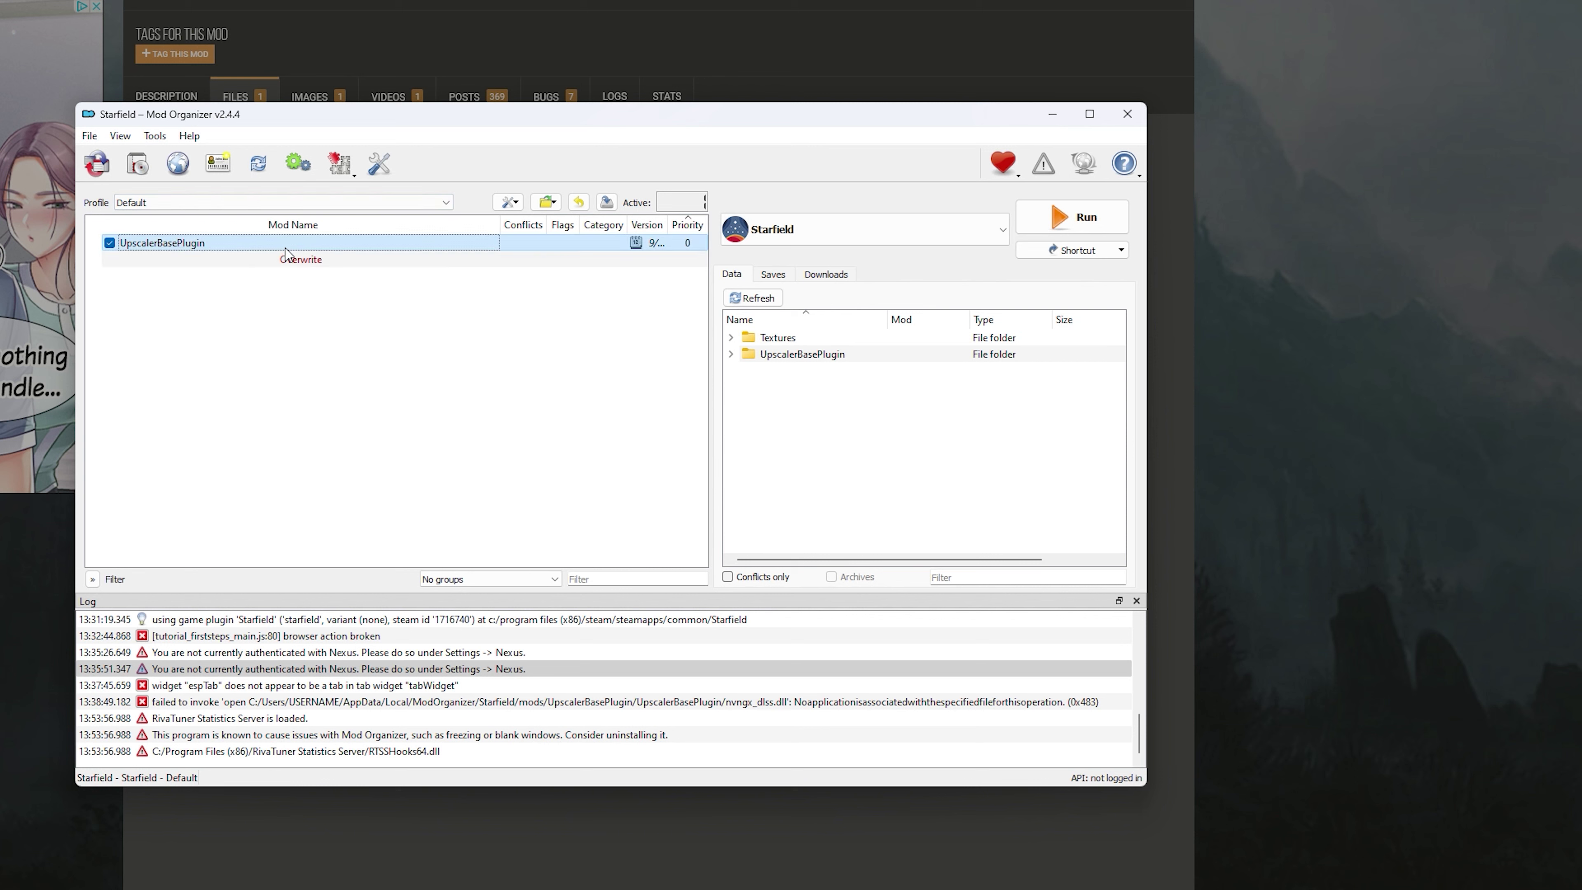
right_click(286, 251)
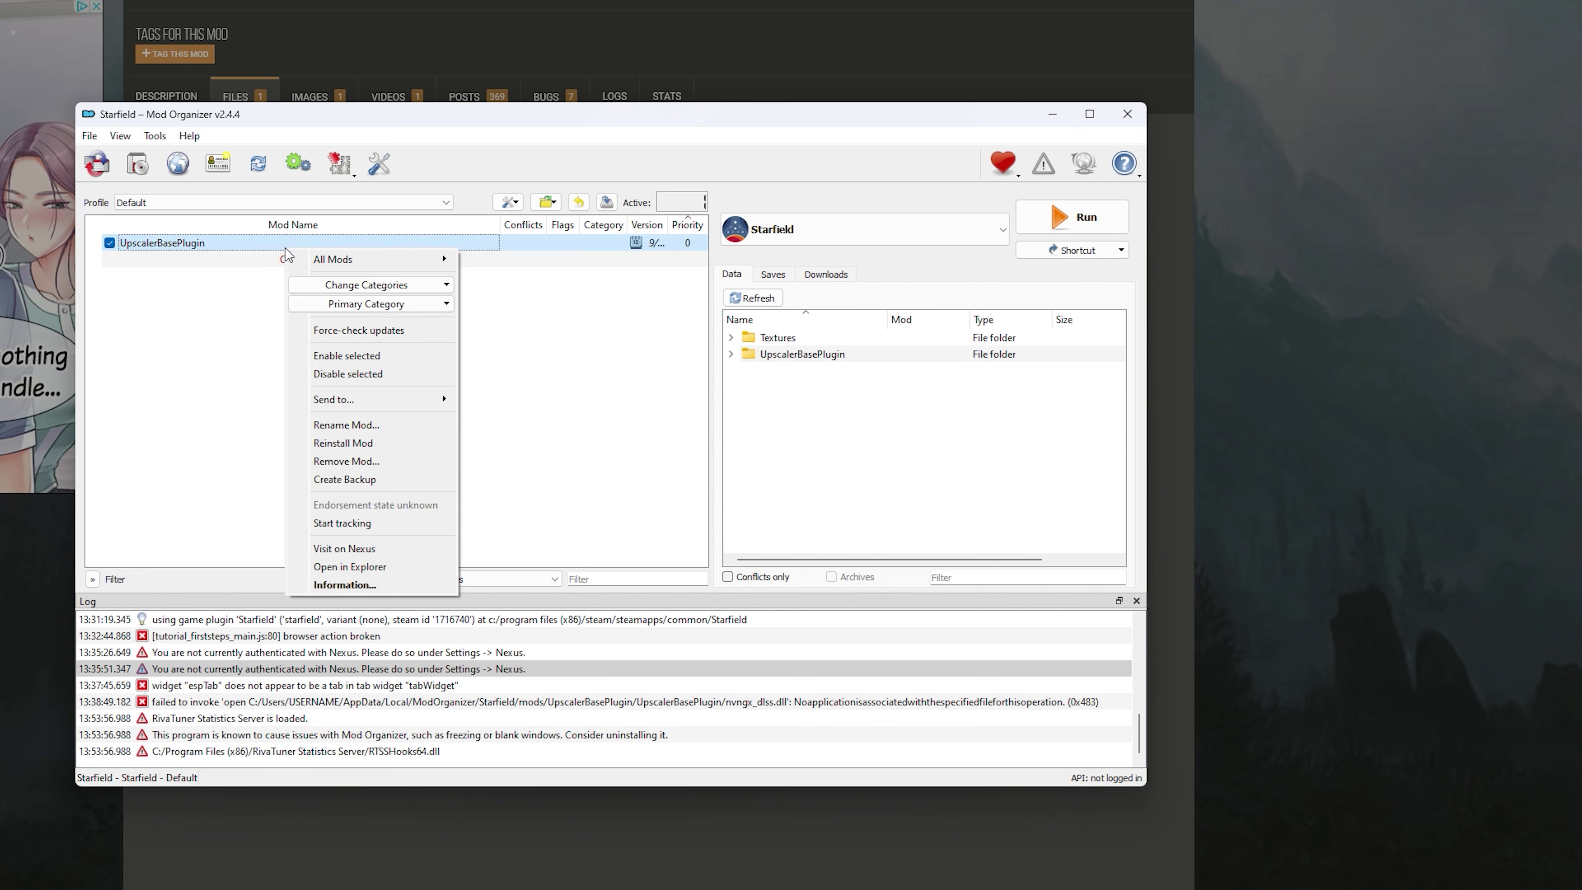
Open the UpscalerBasePlugin folder in File Explorer from the mod's Information Filetree.
click(355, 586)
click(1018, 234)
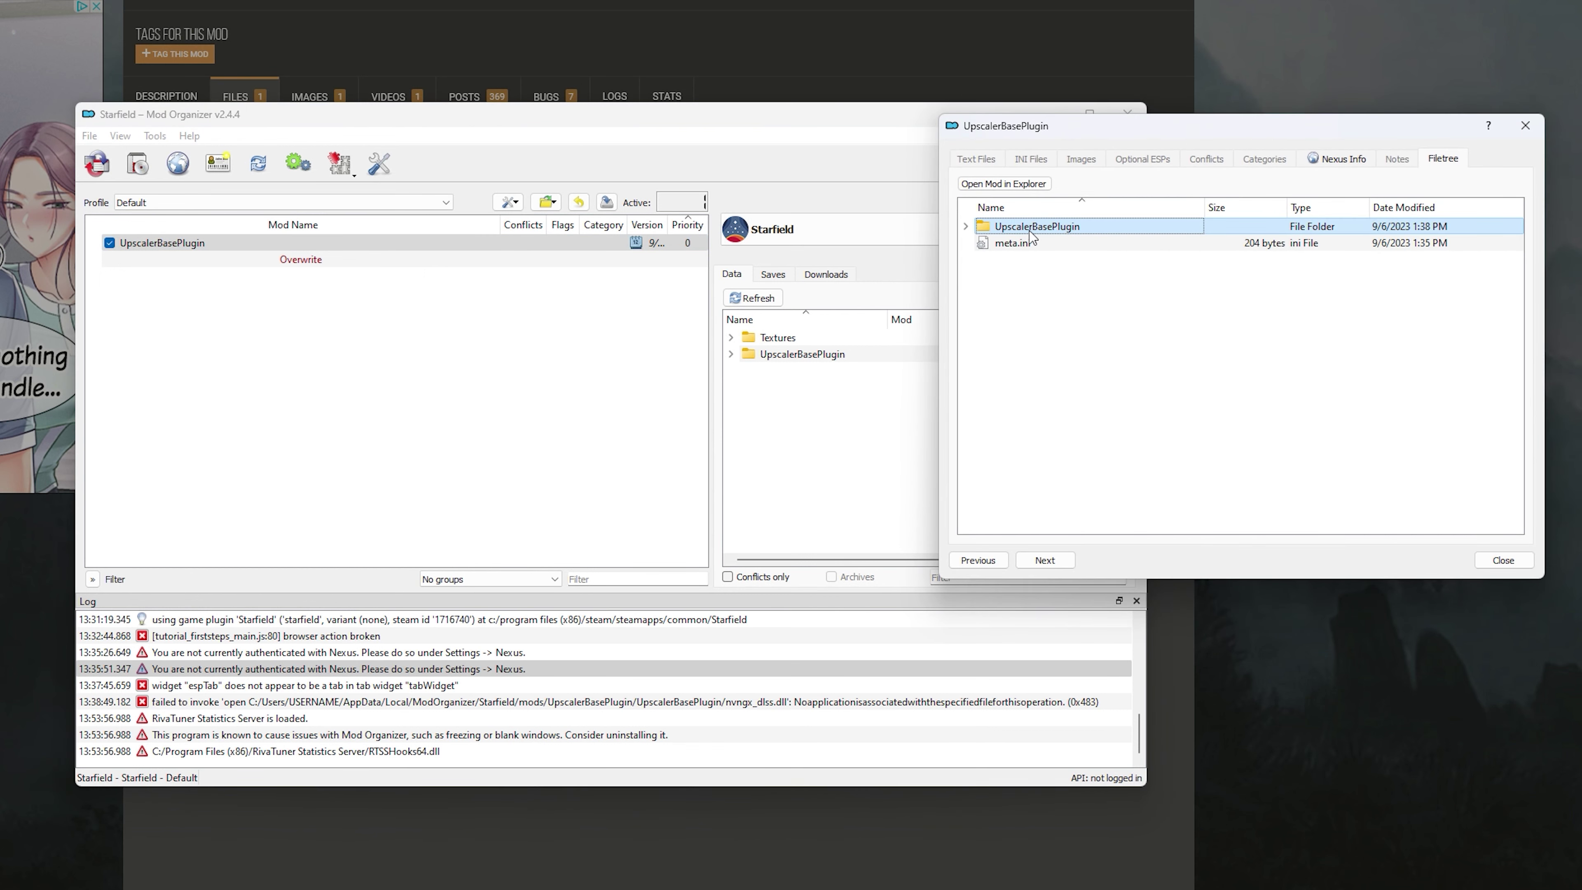
right_click(1099, 235)
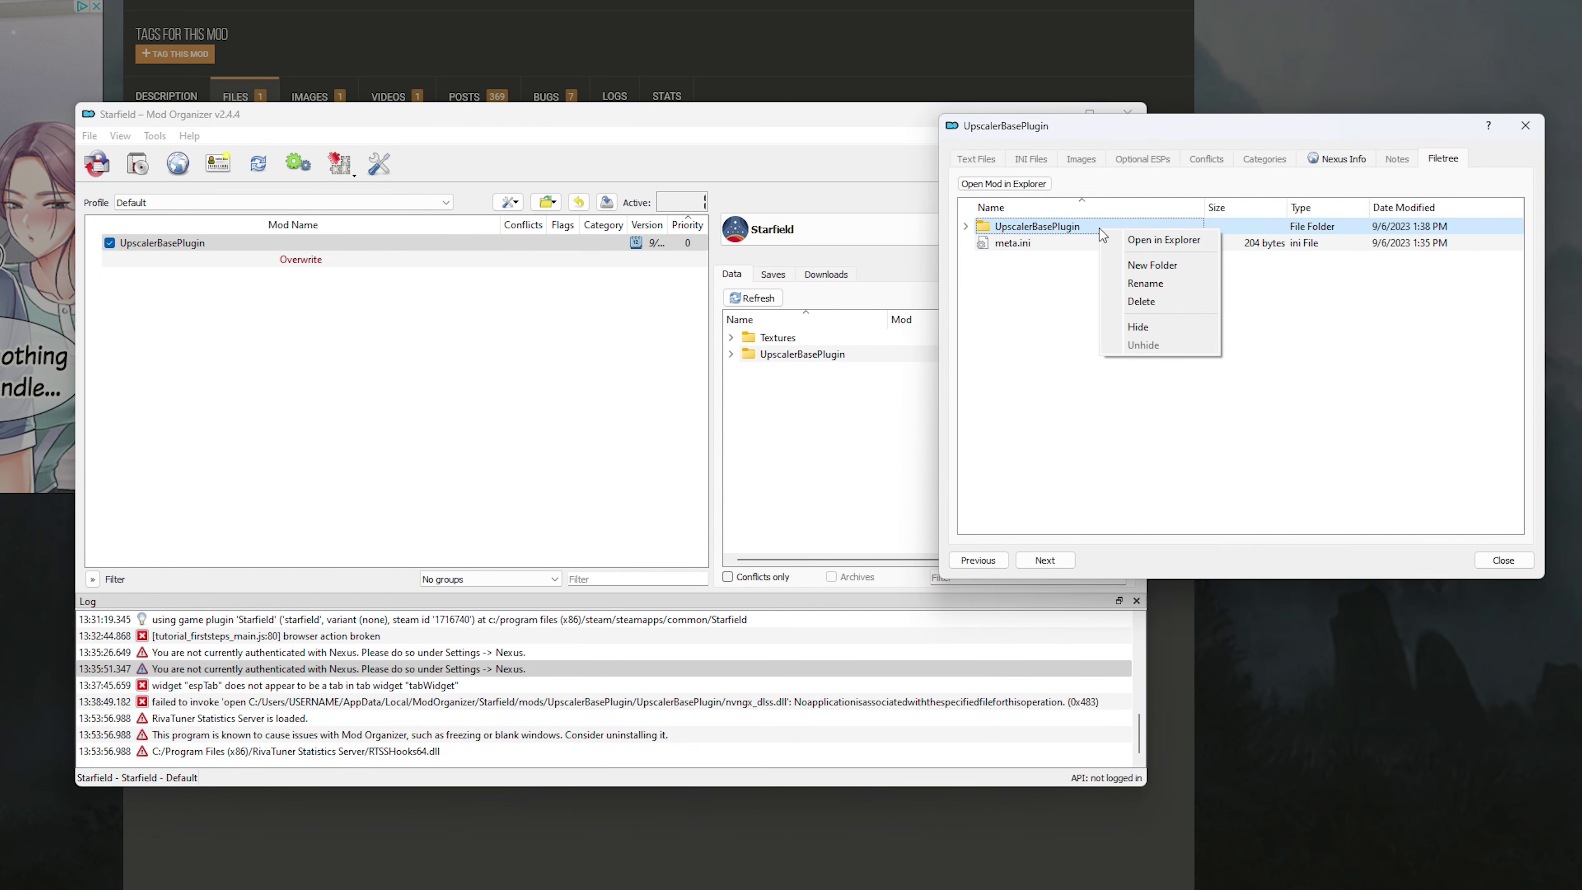
click(1170, 241)
Inspect nvngx_dlss.dll (50,505 KB) and PDPerfPlugin.dll in the mod folder.
drag(503, 586, 438, 517)
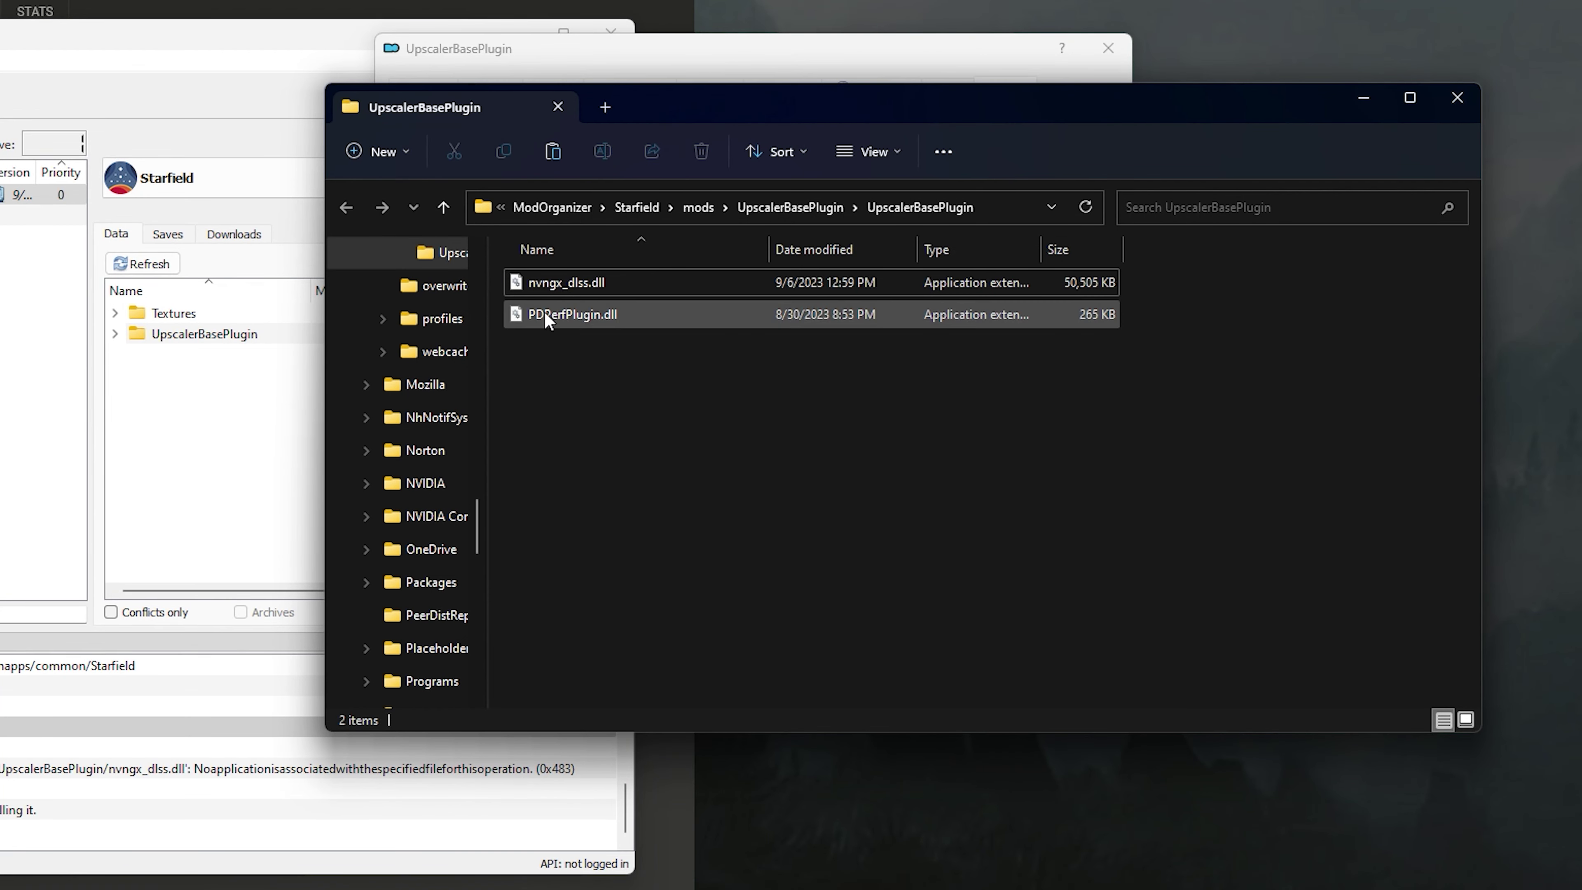
click(541, 294)
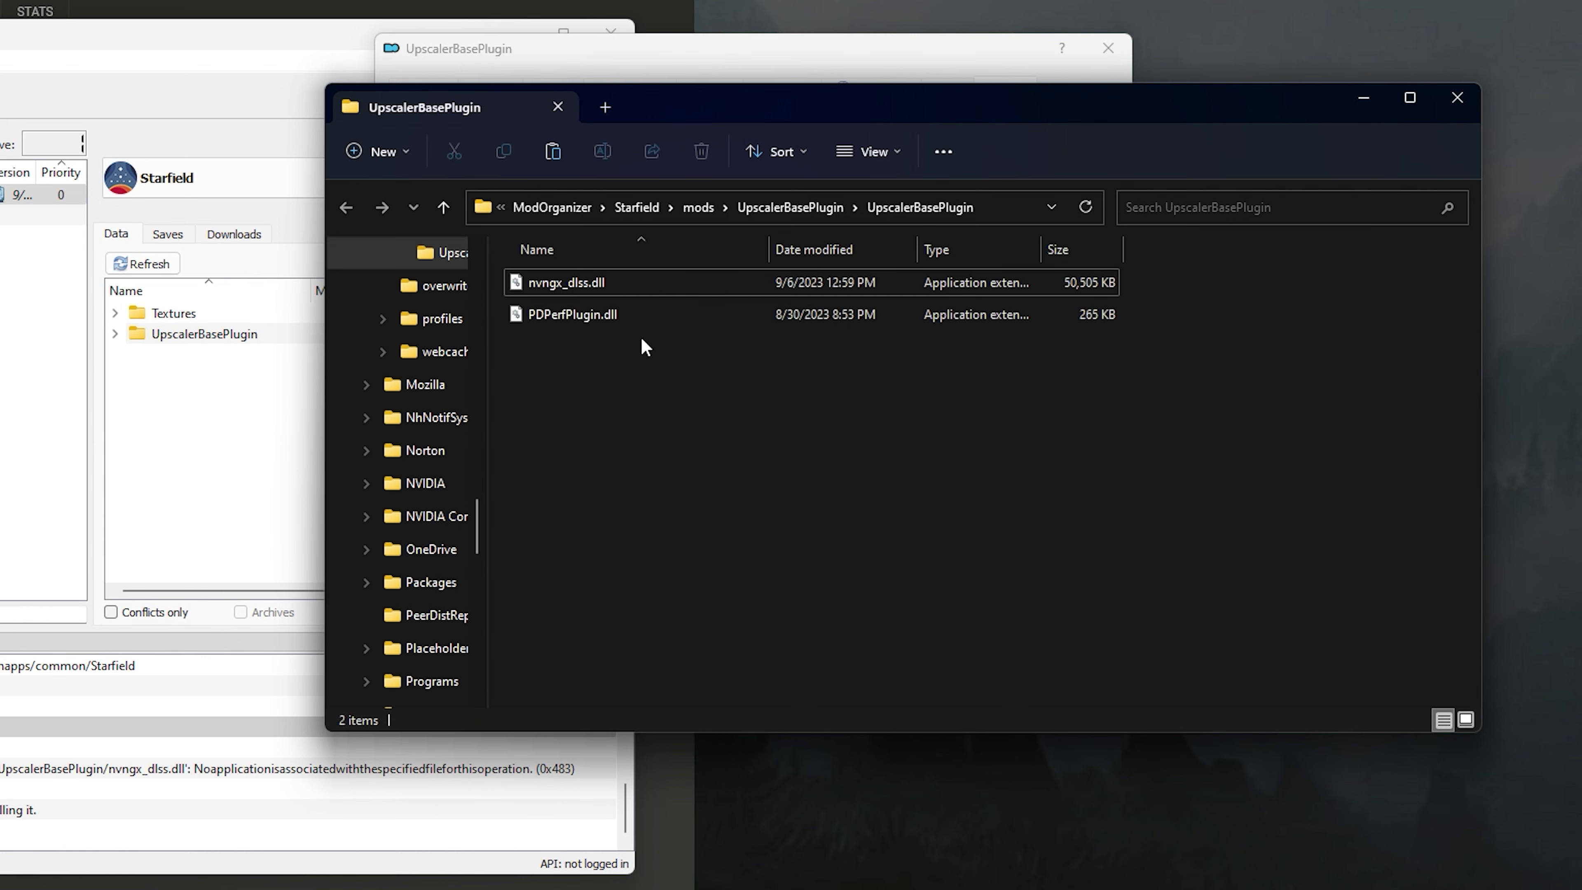
click(669, 409)
click(617, 290)
click(664, 429)
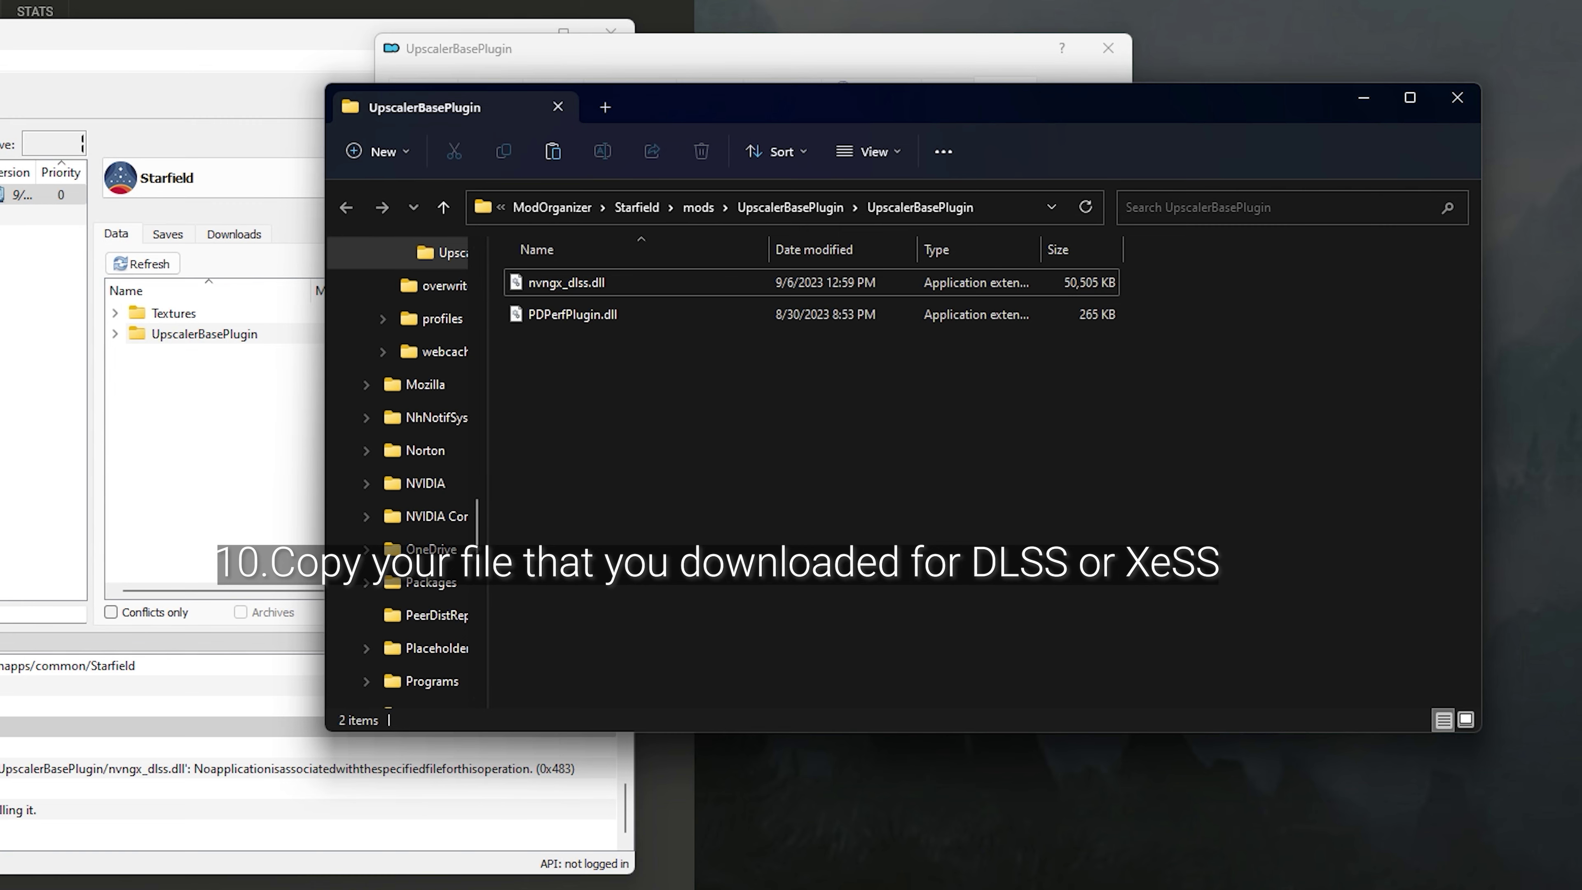
Copy nvngx_dlss.dll out of the nvngx_dlss_3.5.0 zip and close the UpscalerBasePlugin info dialog.
key(alt+Tab)
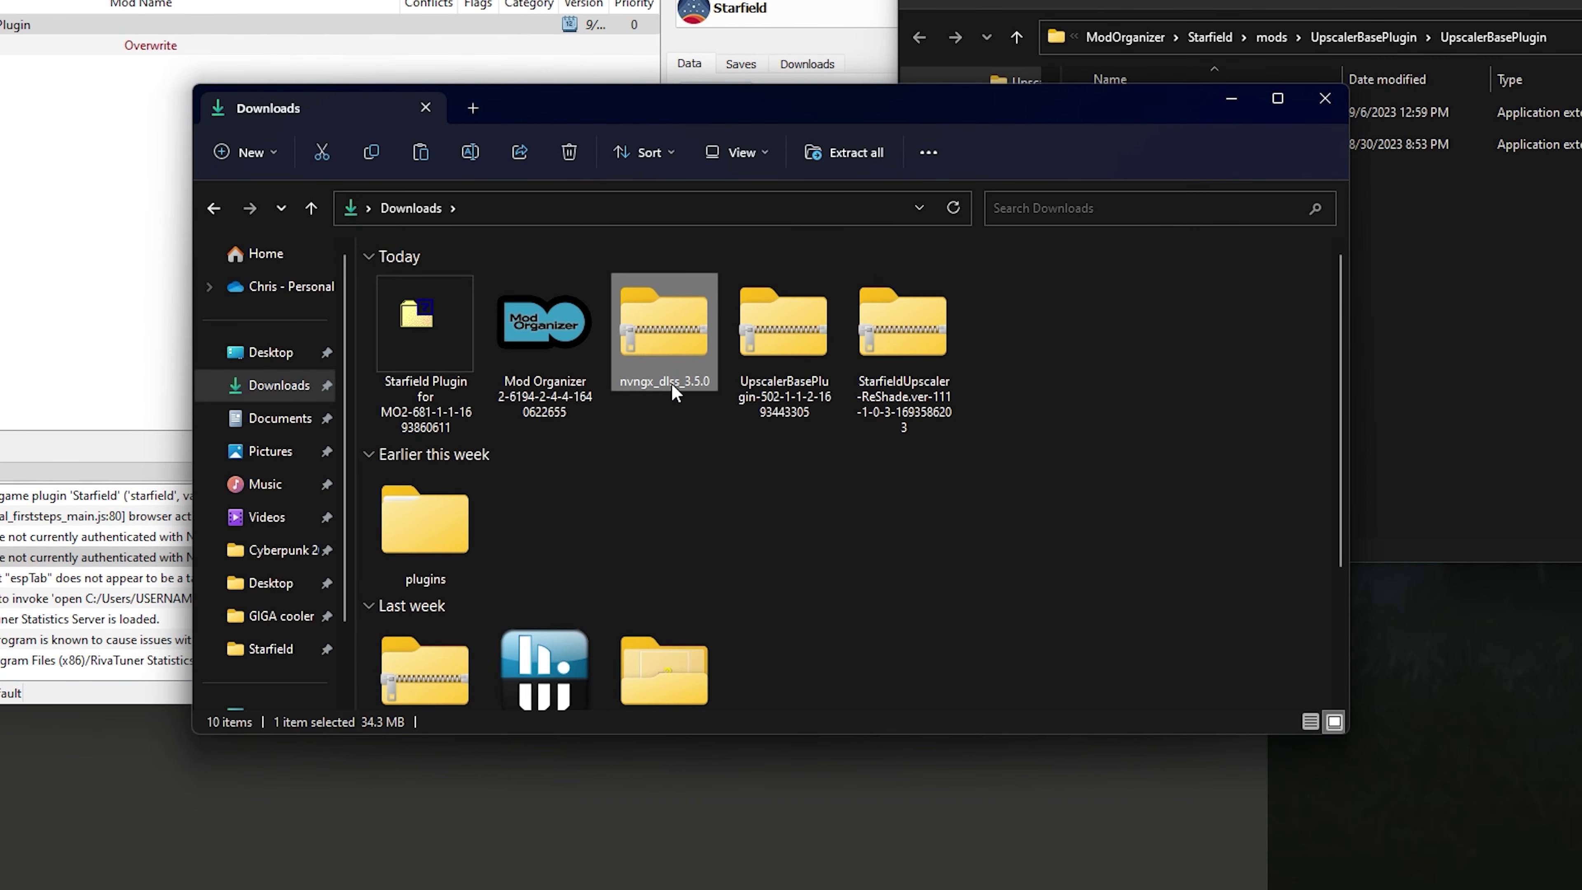
right_click(658, 324)
click(656, 382)
click(467, 298)
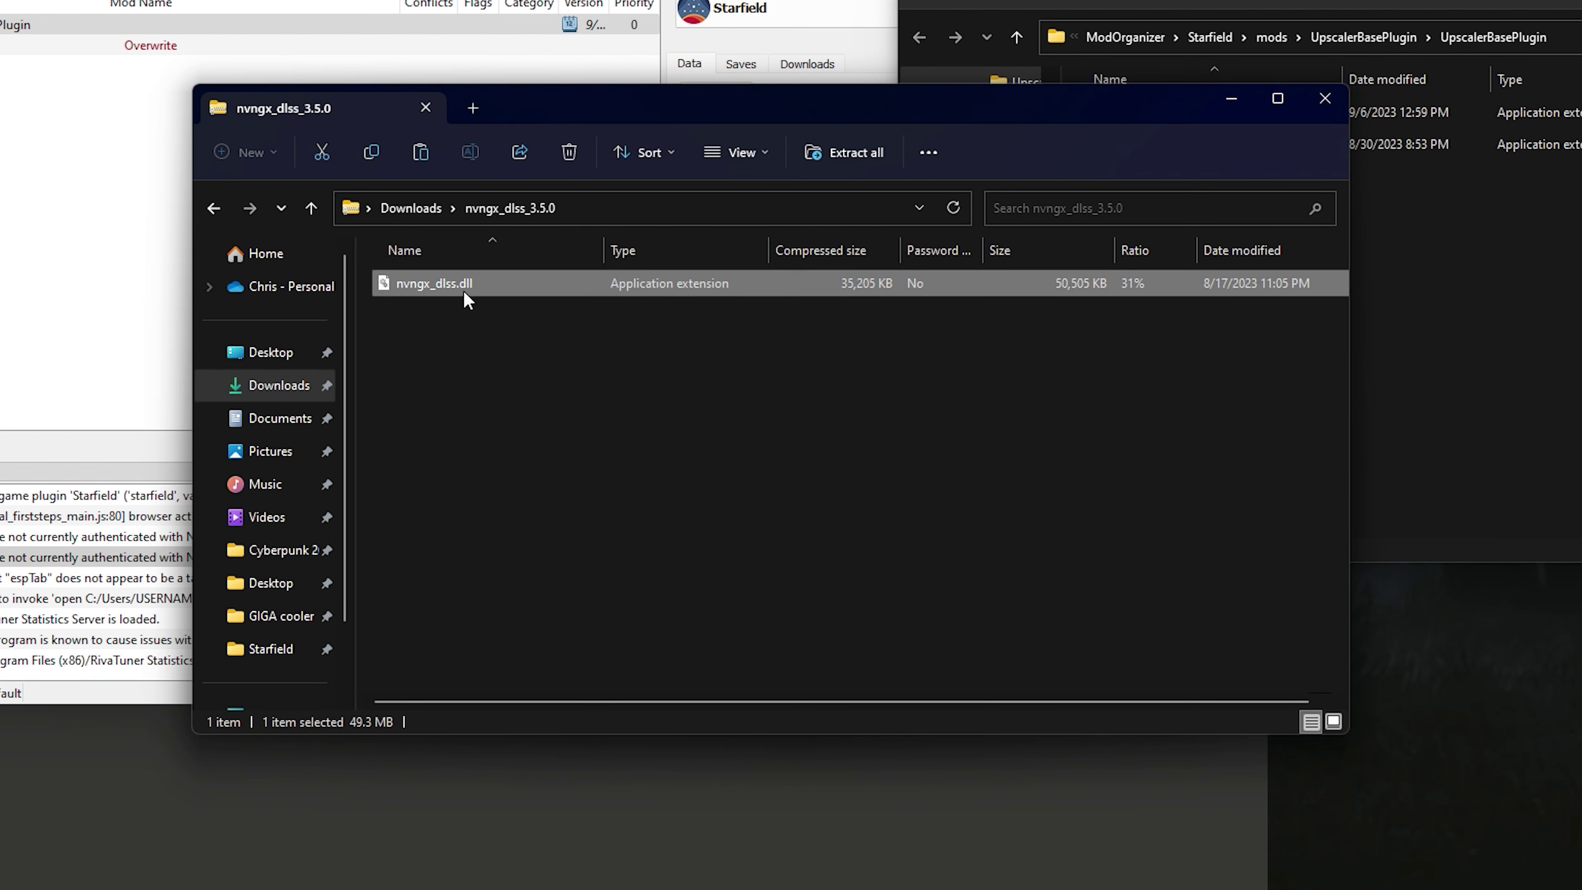
right_click(471, 285)
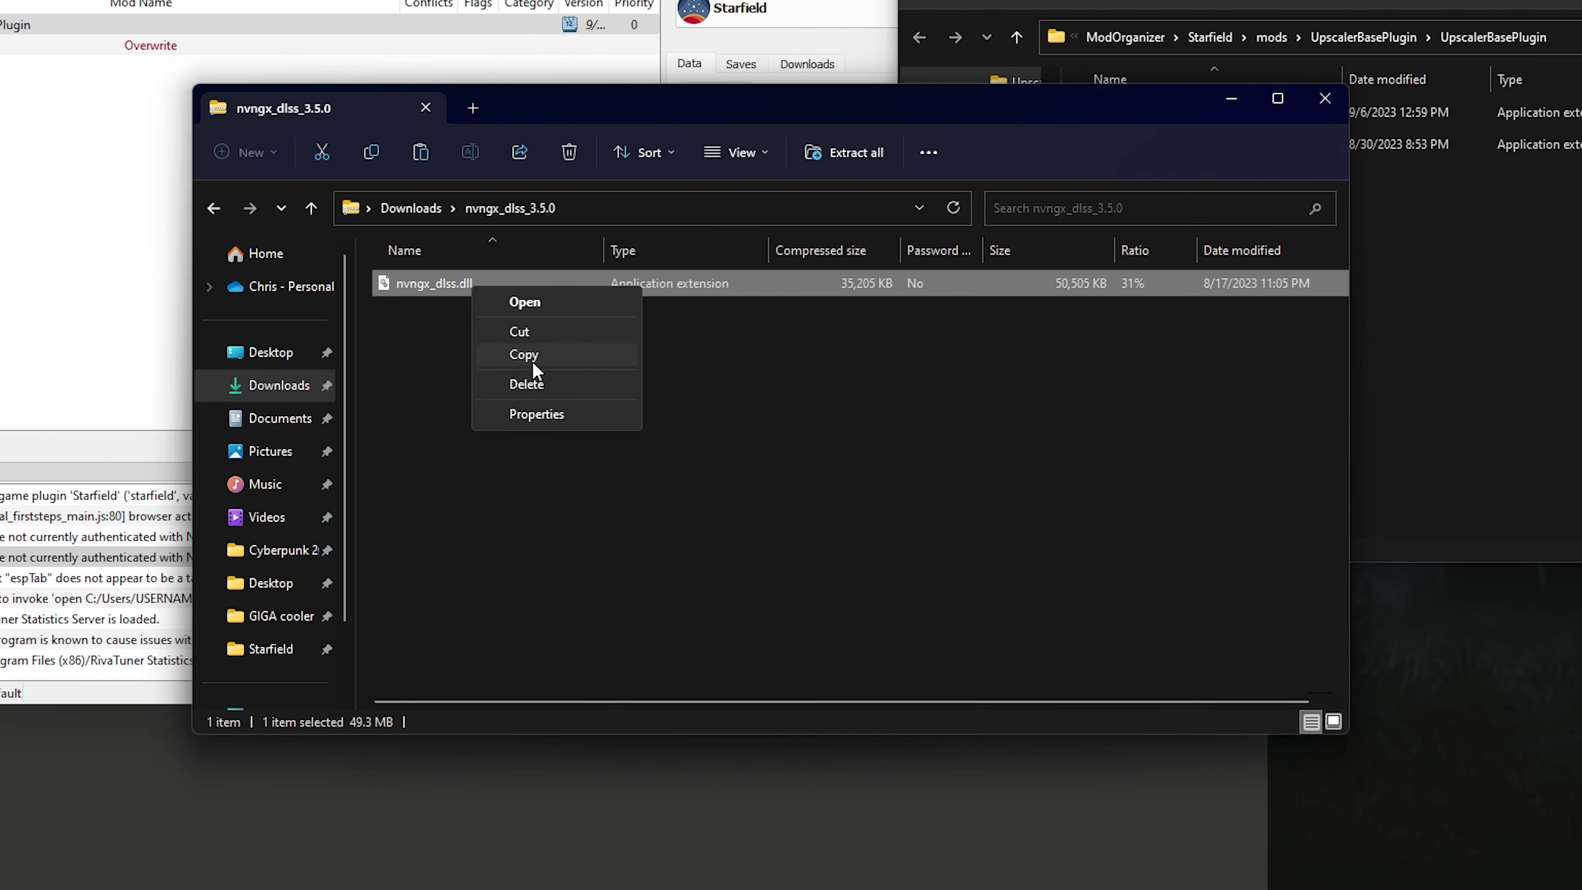
click(543, 353)
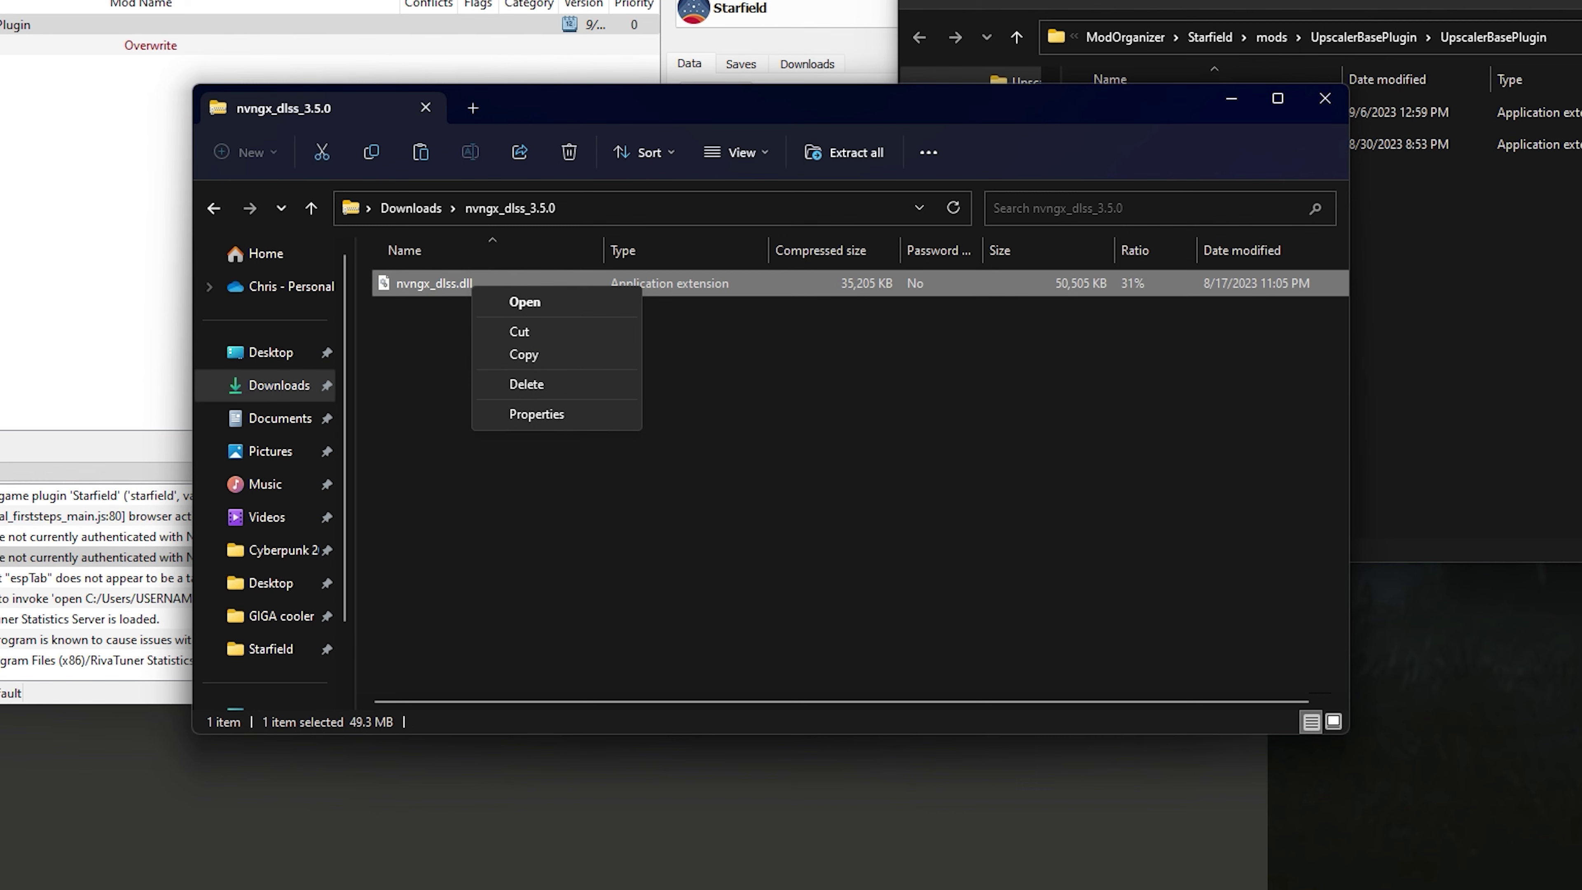
click(1357, 340)
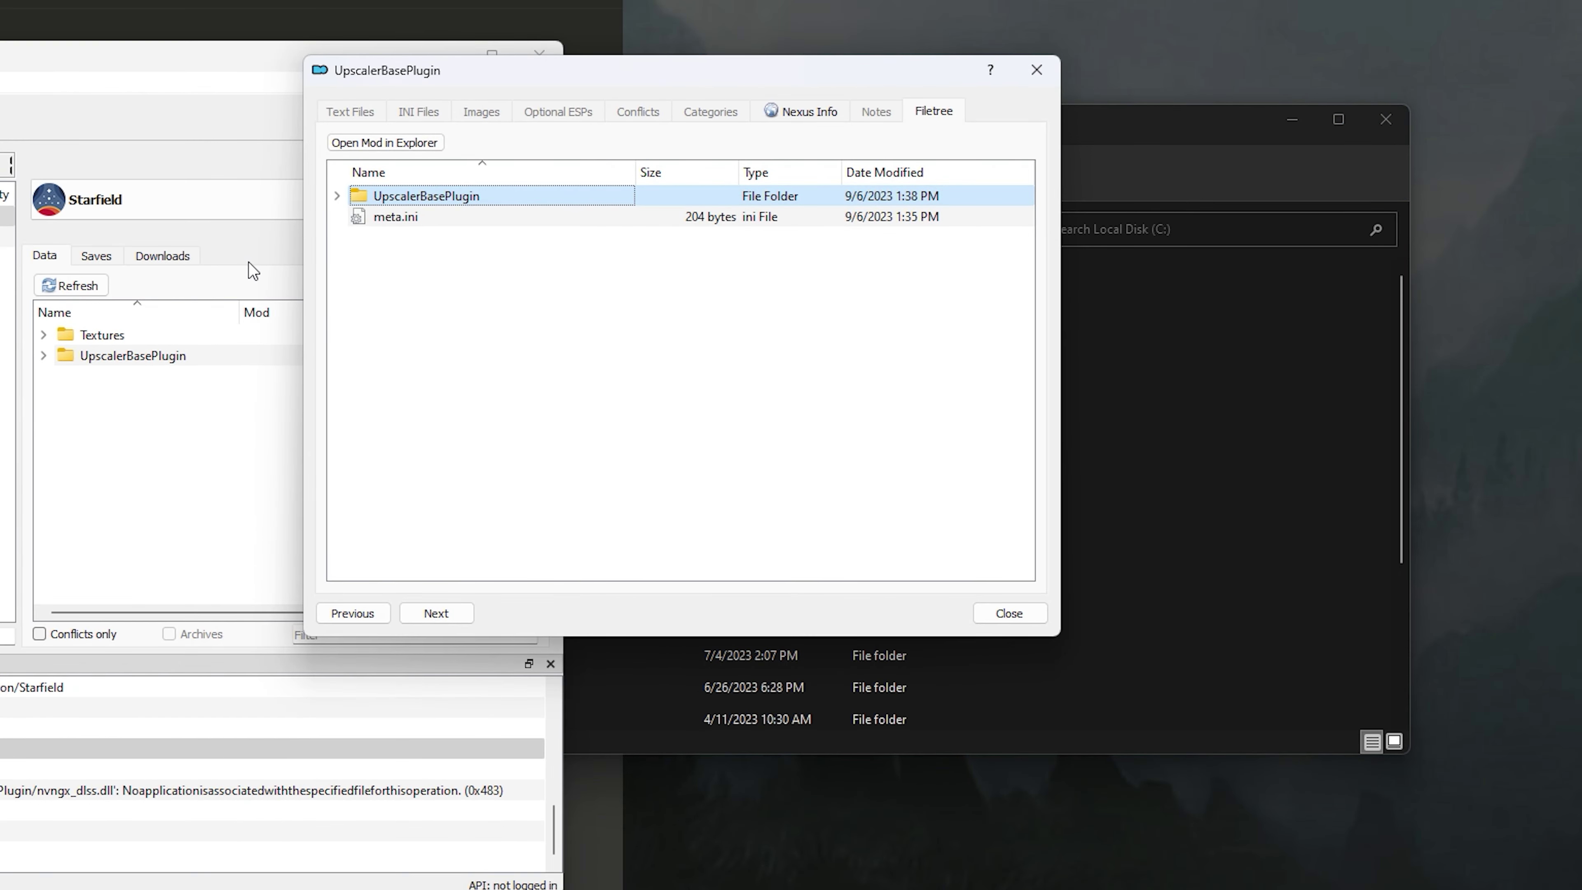
key(Escape)
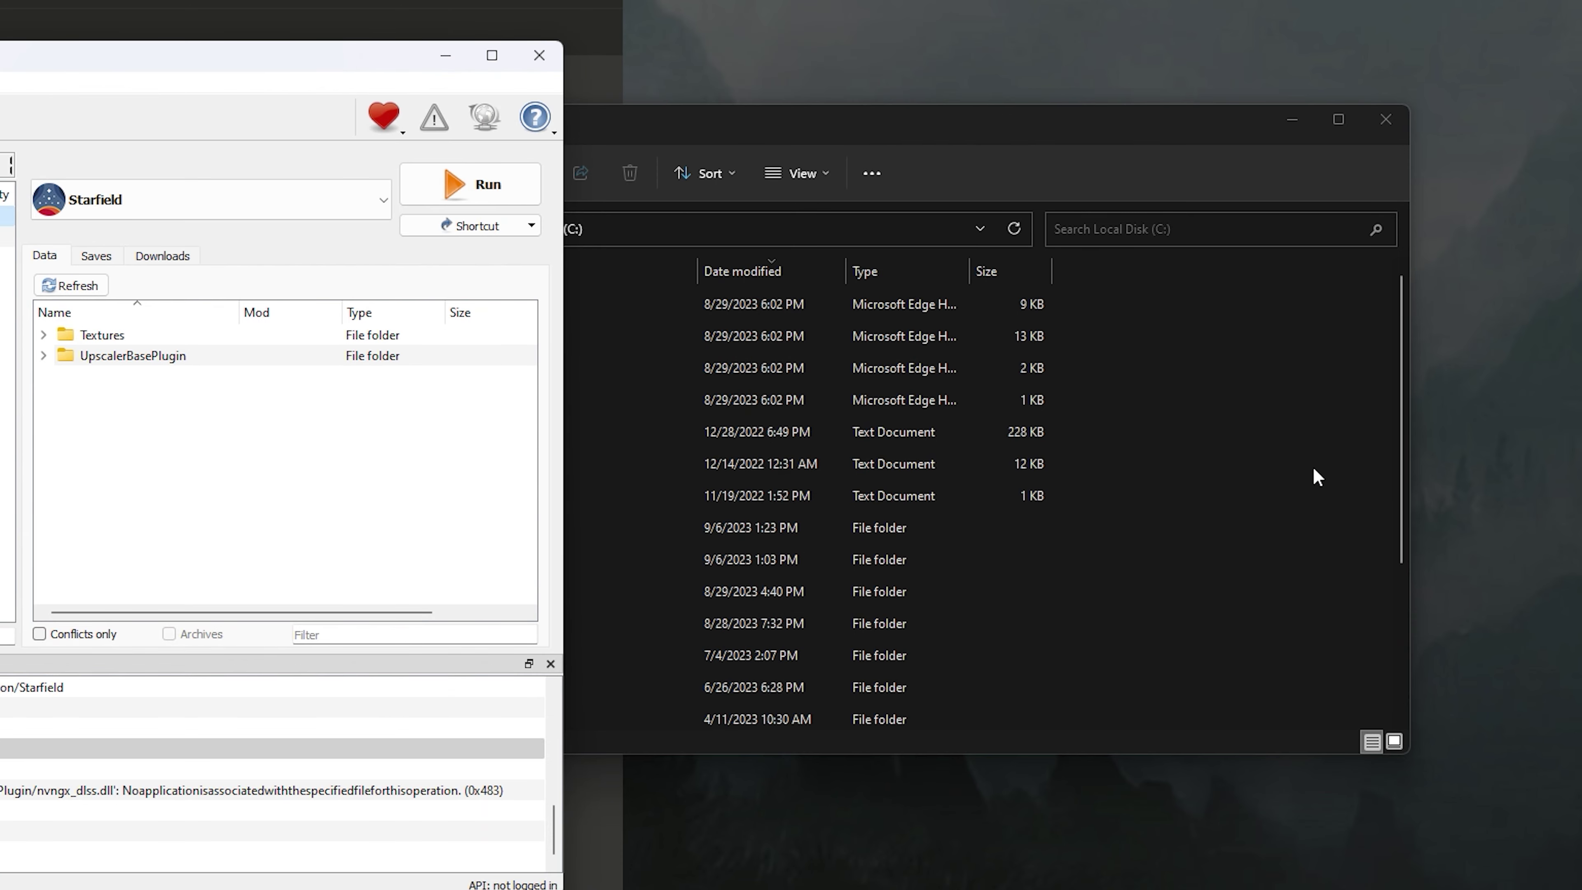
Go to Downloads and open the StarfieldUpscaler-ReShade zip showing its six items.
click(1309, 485)
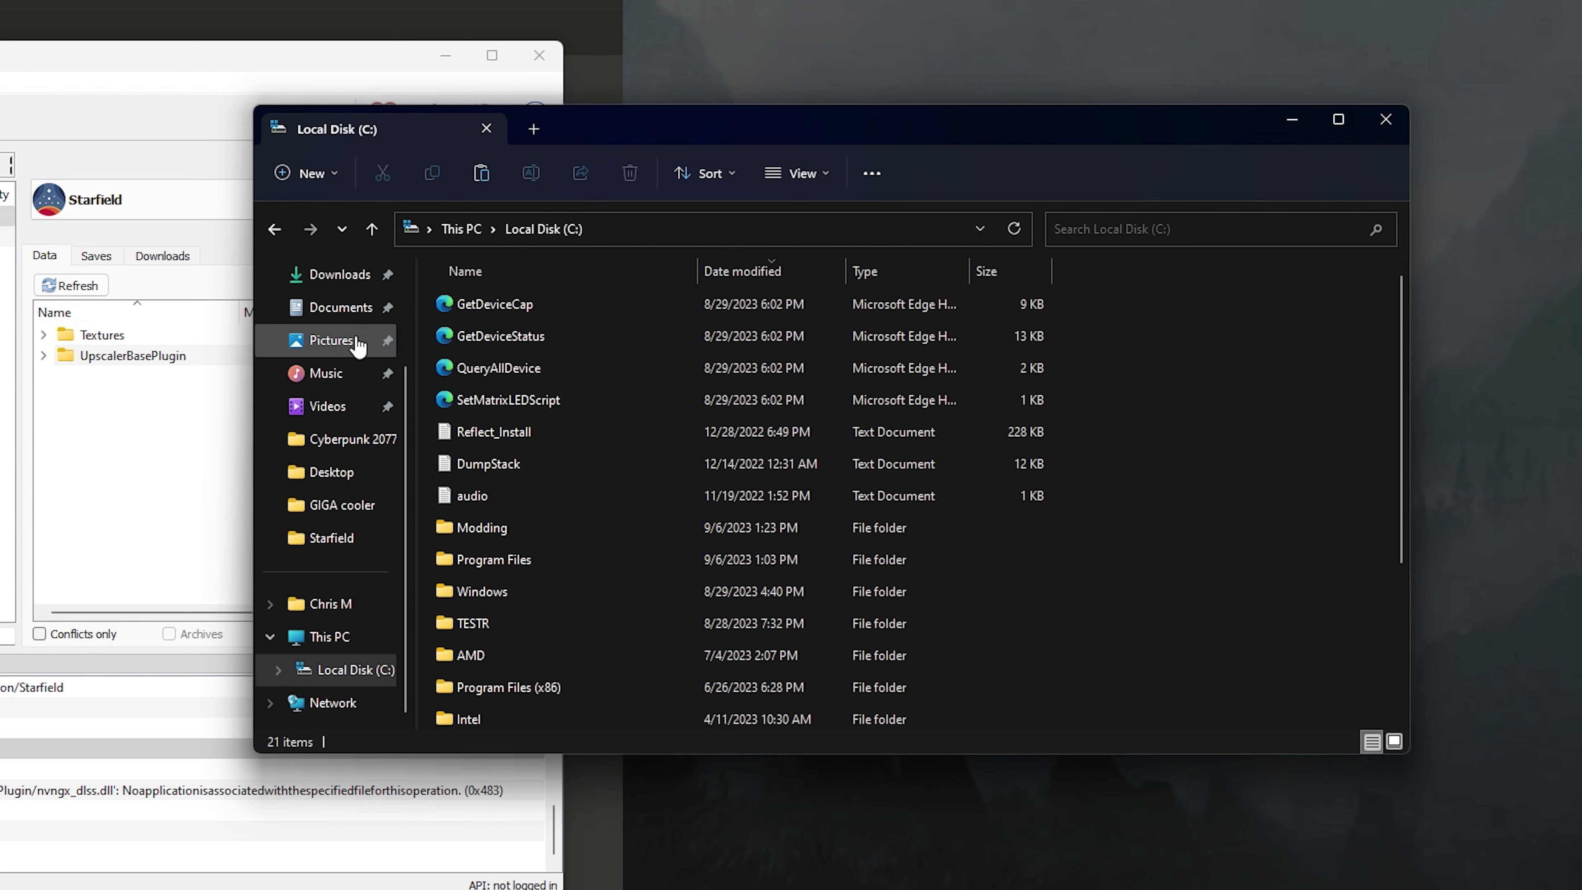
scroll(330, 361, up, 2)
click(349, 409)
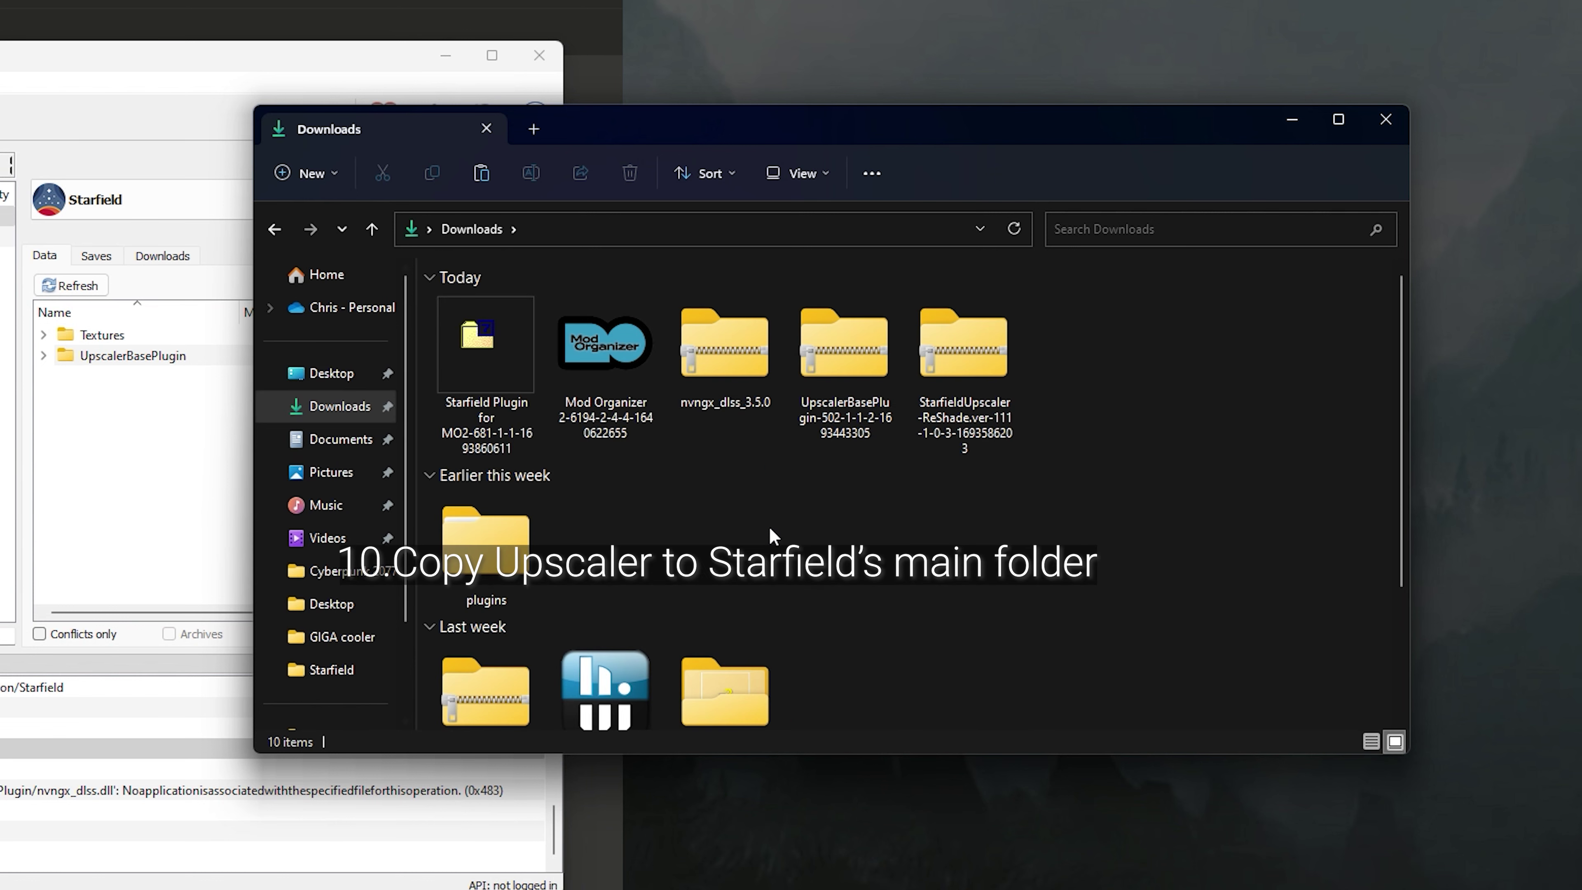
click(935, 430)
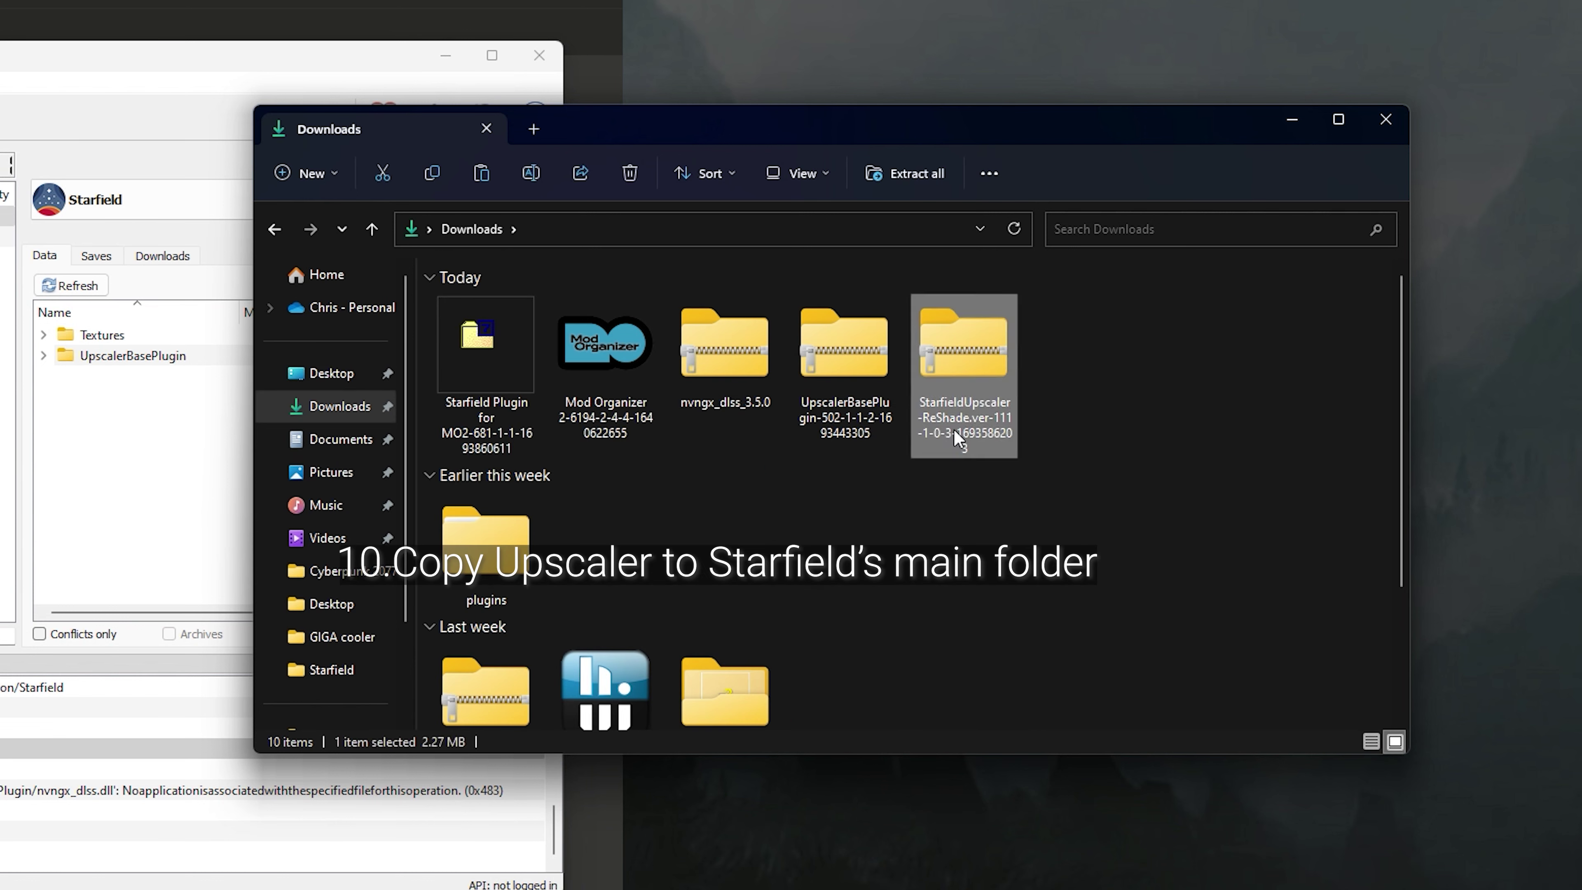
double_click(959, 389)
drag(627, 545, 516, 255)
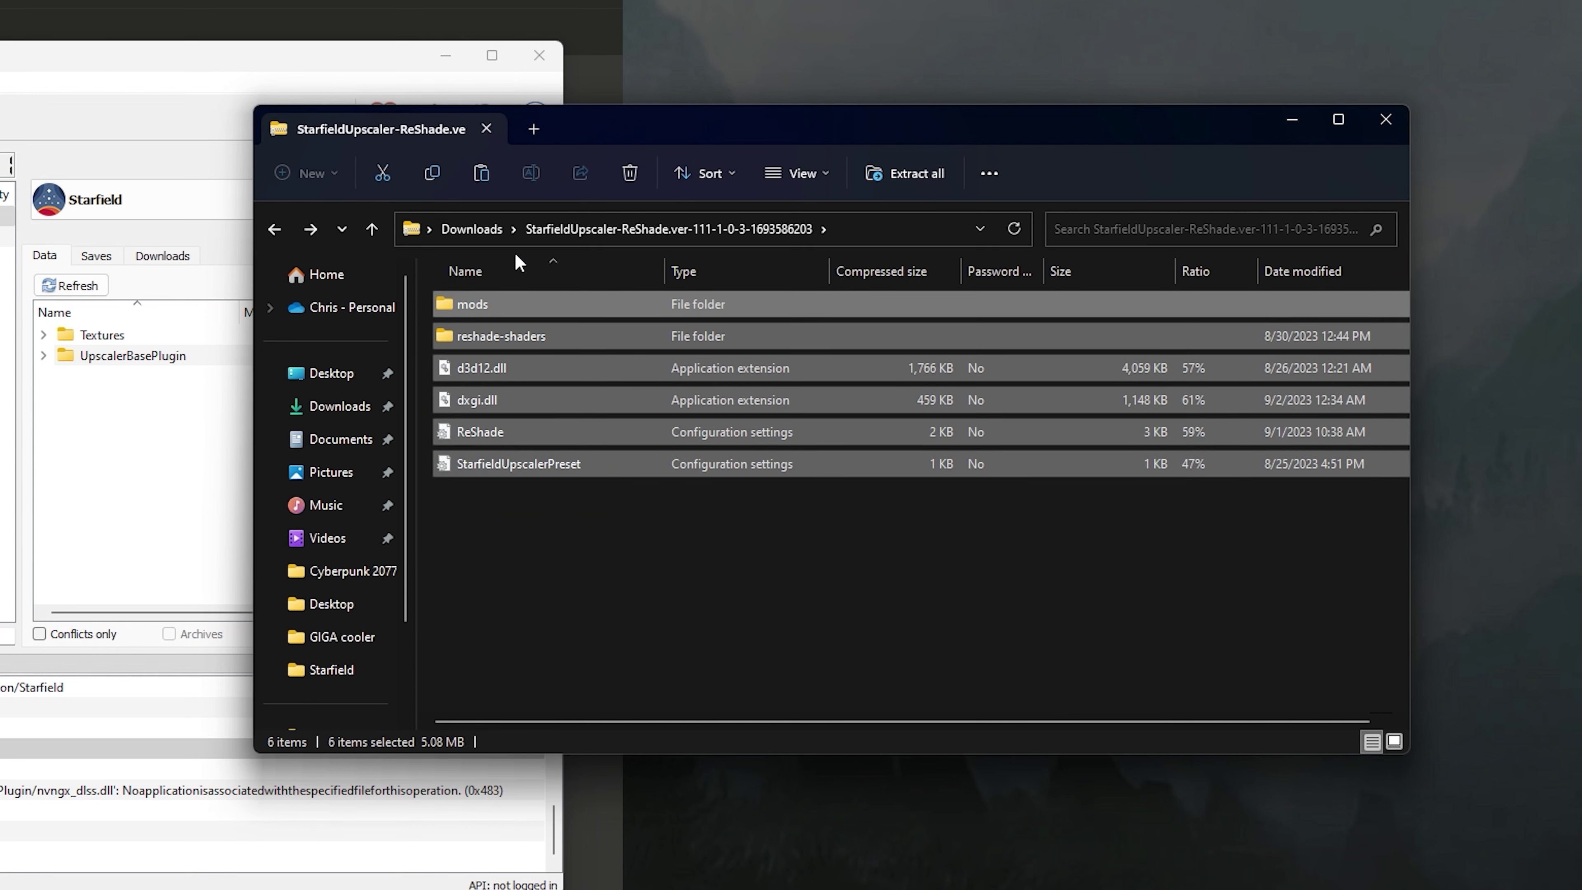
click(477, 228)
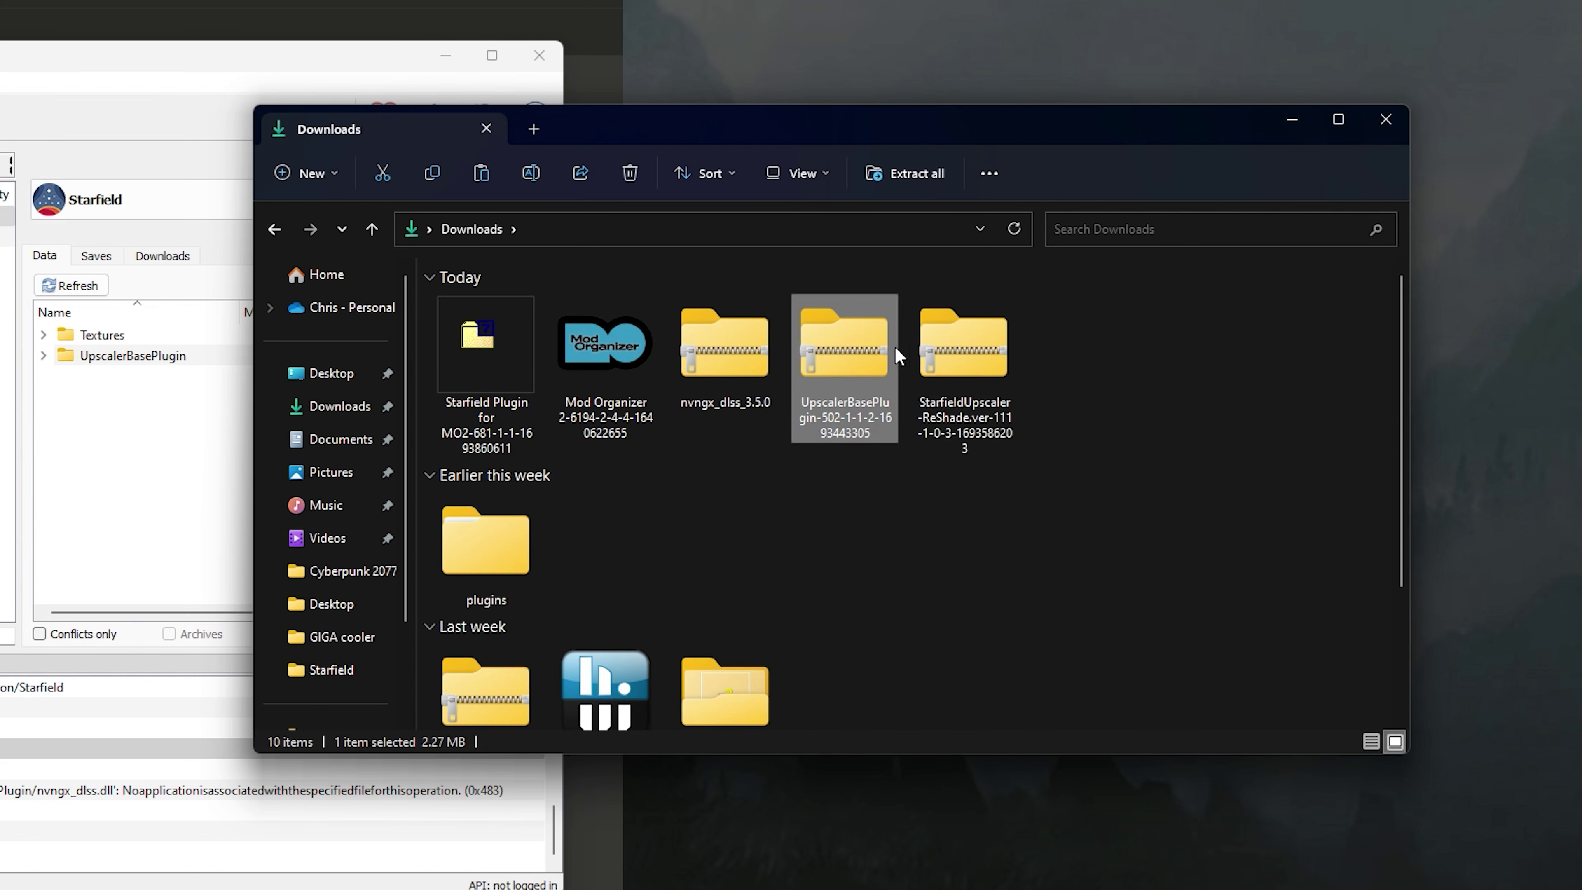
double_click(964, 364)
Select all six ReShade archive items and browse to C:\Program Files (x86)\Steam.
drag(522, 487, 519, 271)
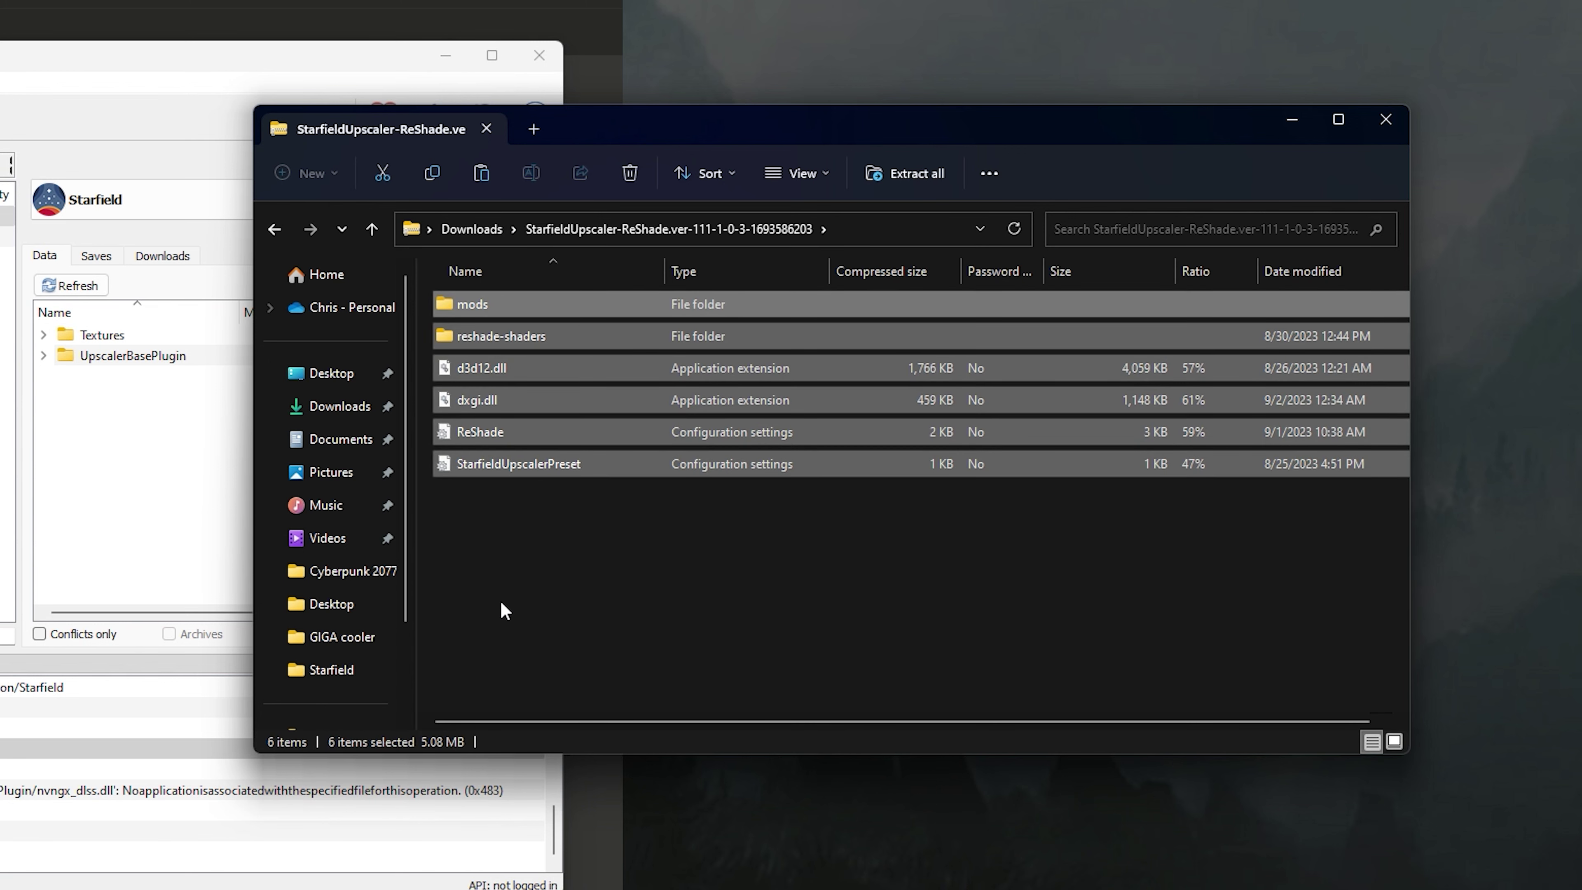
scroll(336, 623, down, 5)
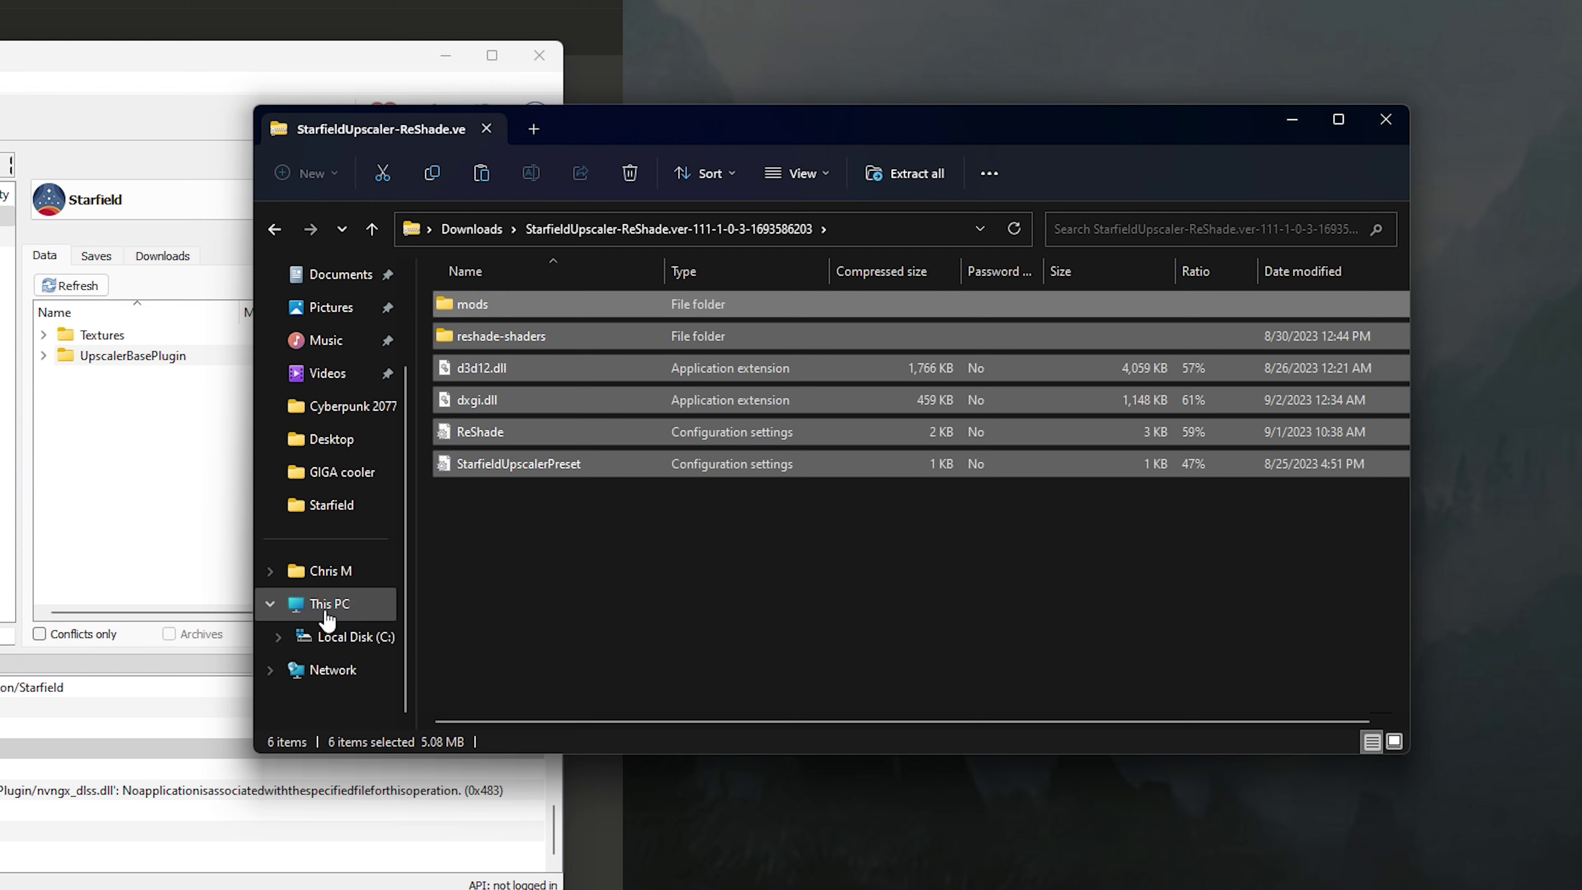
click(313, 605)
double_click(541, 319)
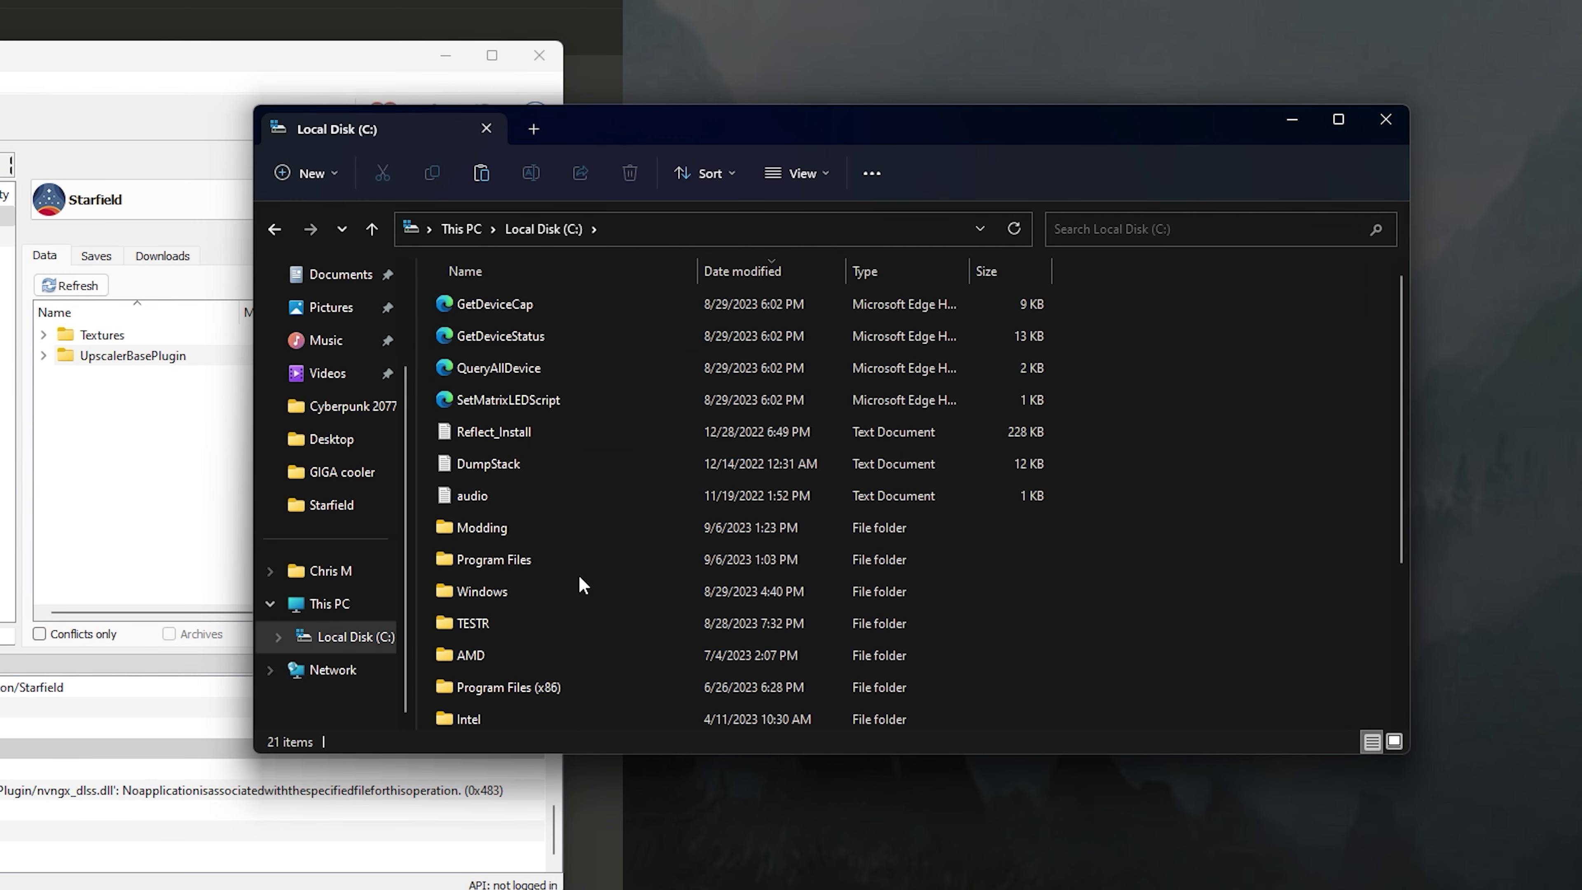
double_click(556, 460)
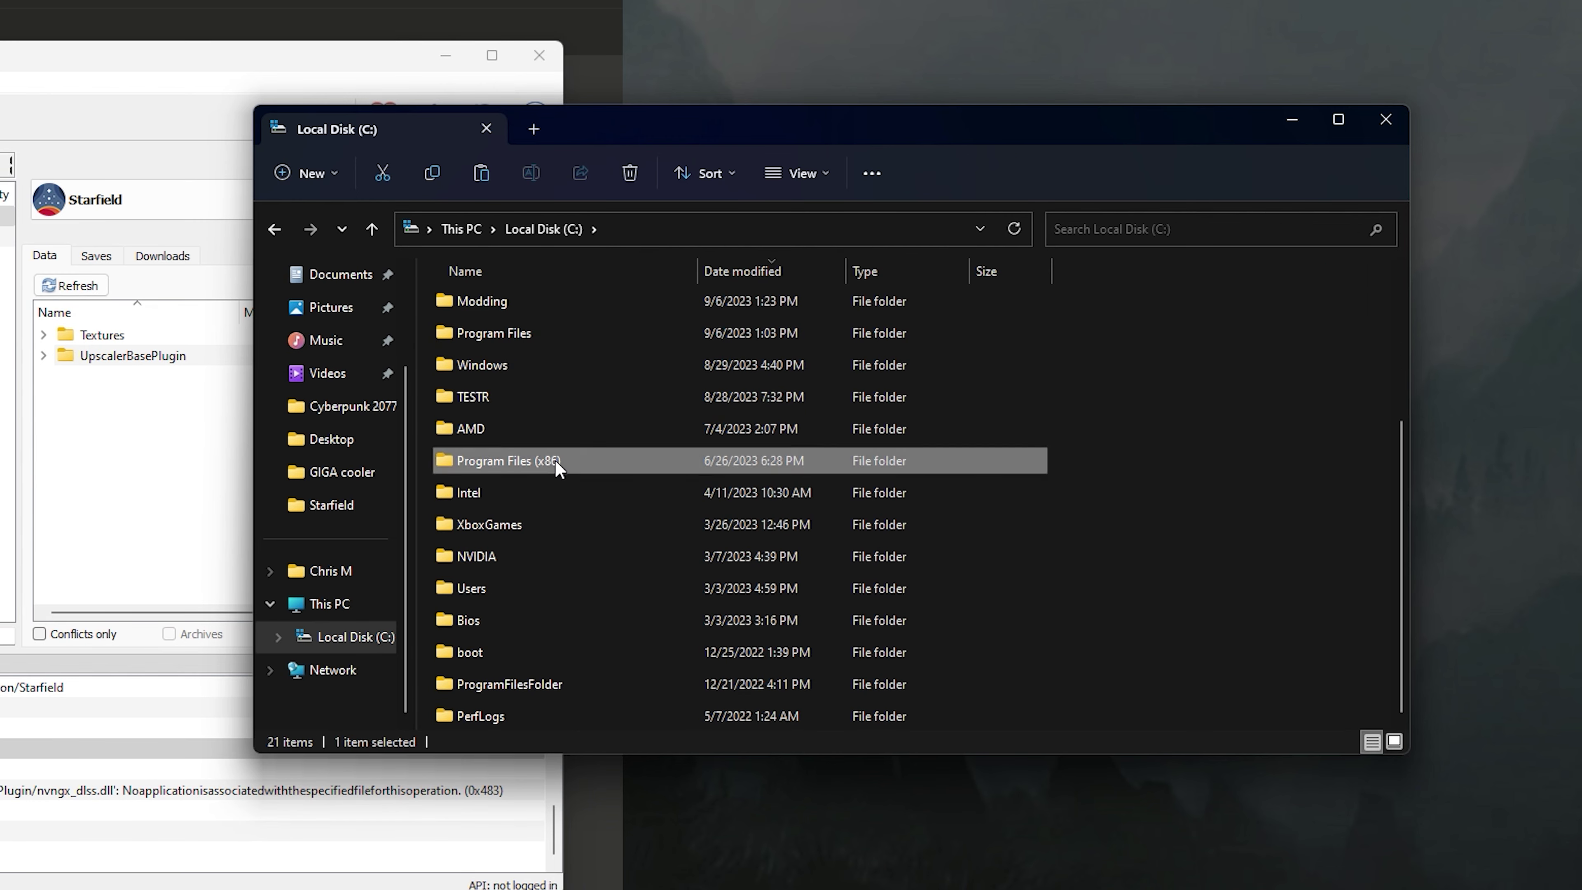
scroll(567, 576, down, 7)
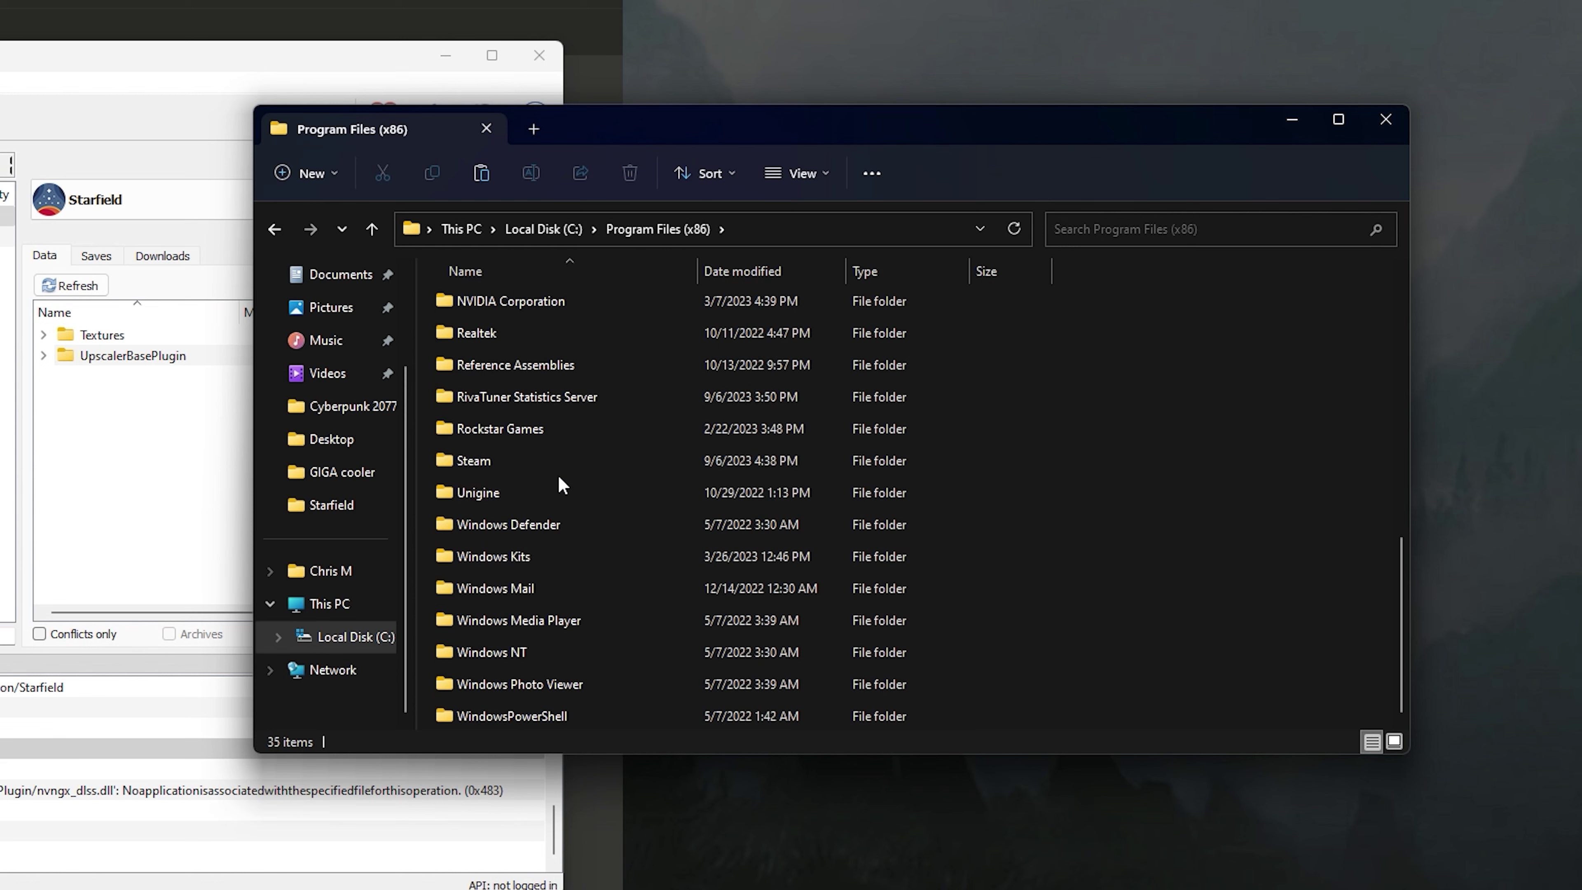
double_click(517, 461)
Open steamapps\common\Starfield, now holding reshade-shaders, d3d12.dll and dxgi.dll.
scroll(535, 591, down, 3)
scroll(535, 591, down, 2)
scroll(537, 503, up, 1)
double_click(536, 466)
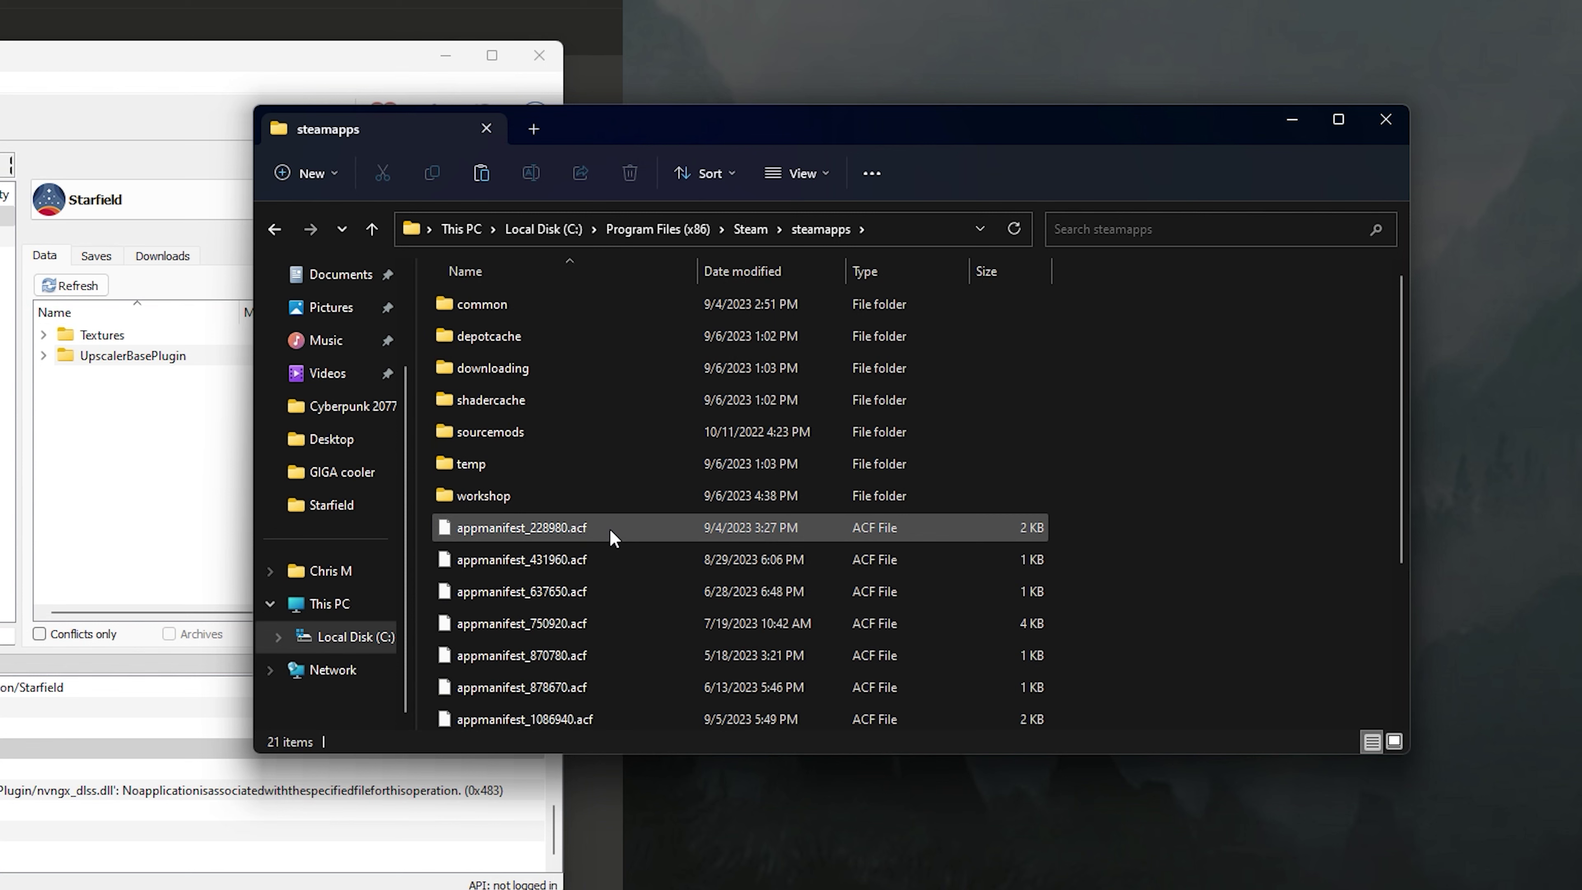
double_click(550, 305)
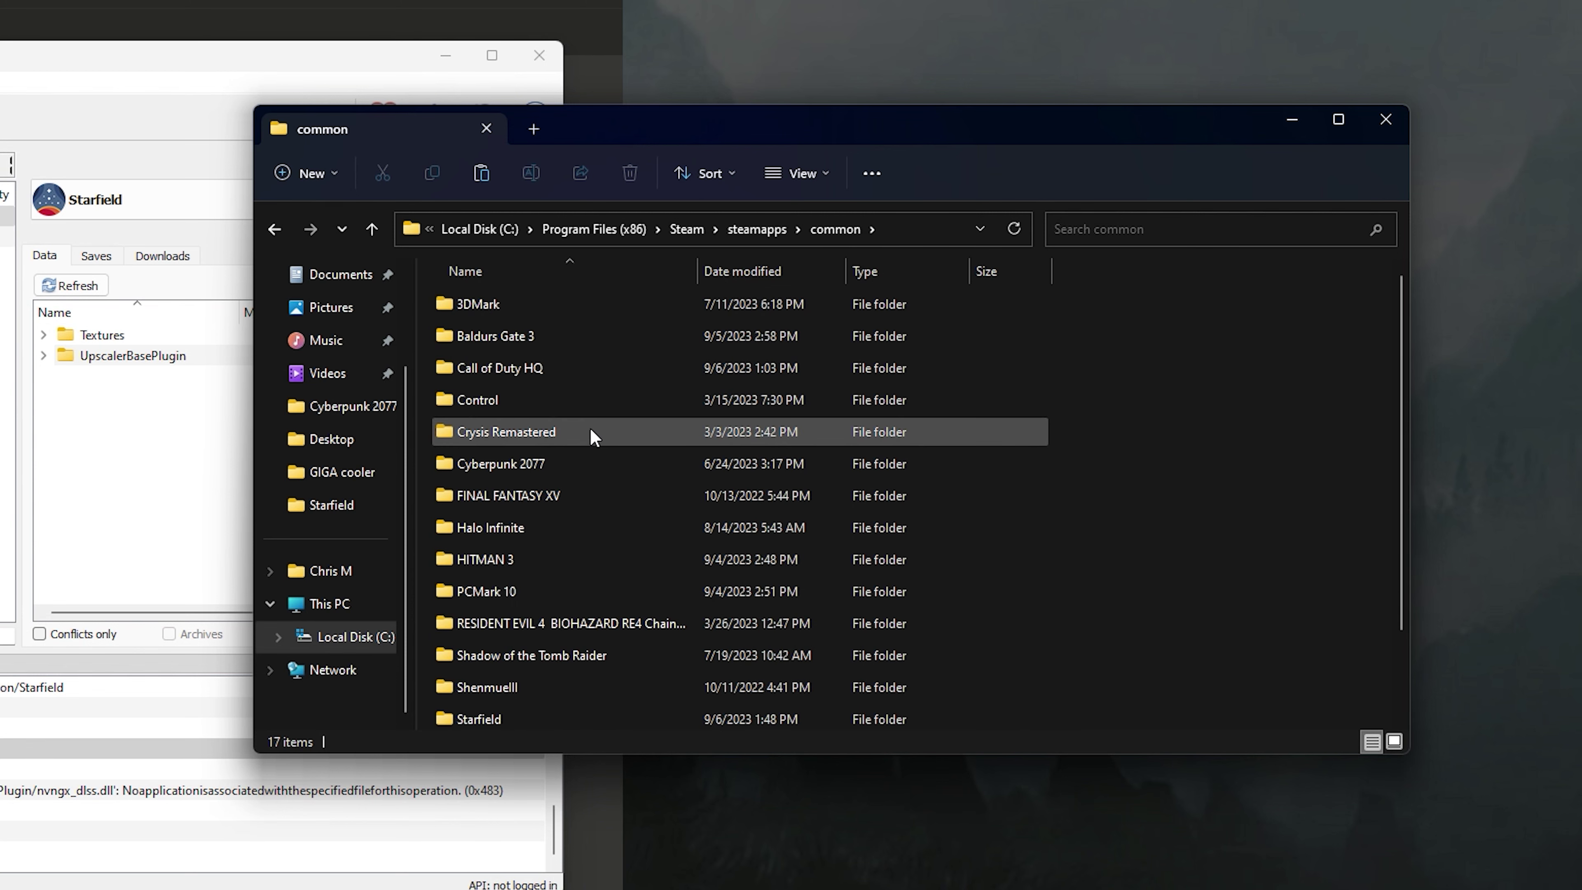
scroll(575, 446, down, 1)
double_click(545, 618)
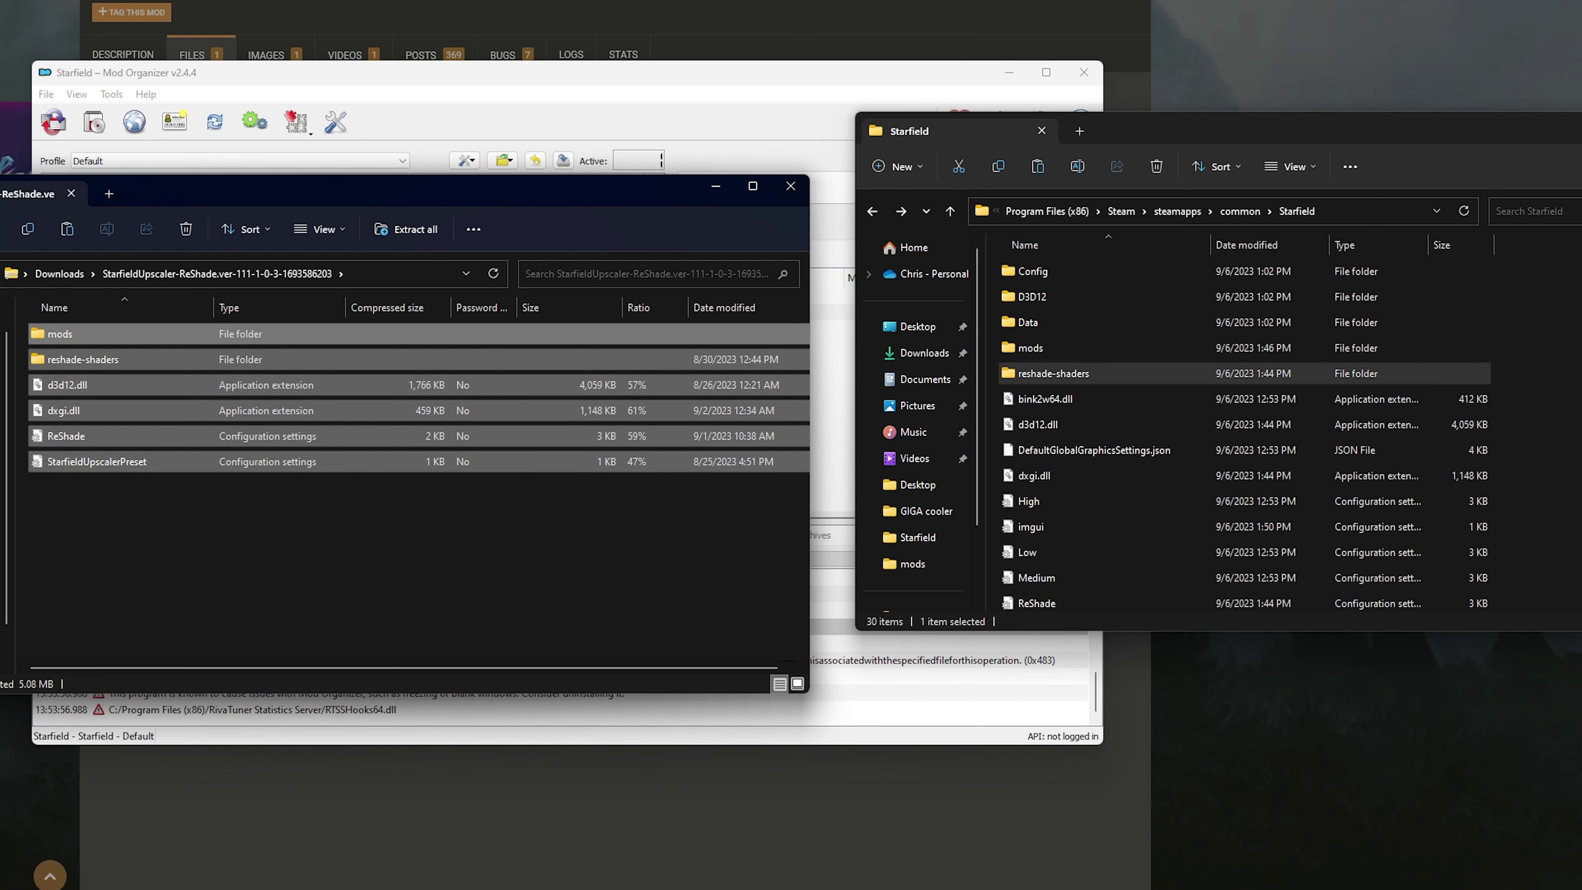
click(1508, 405)
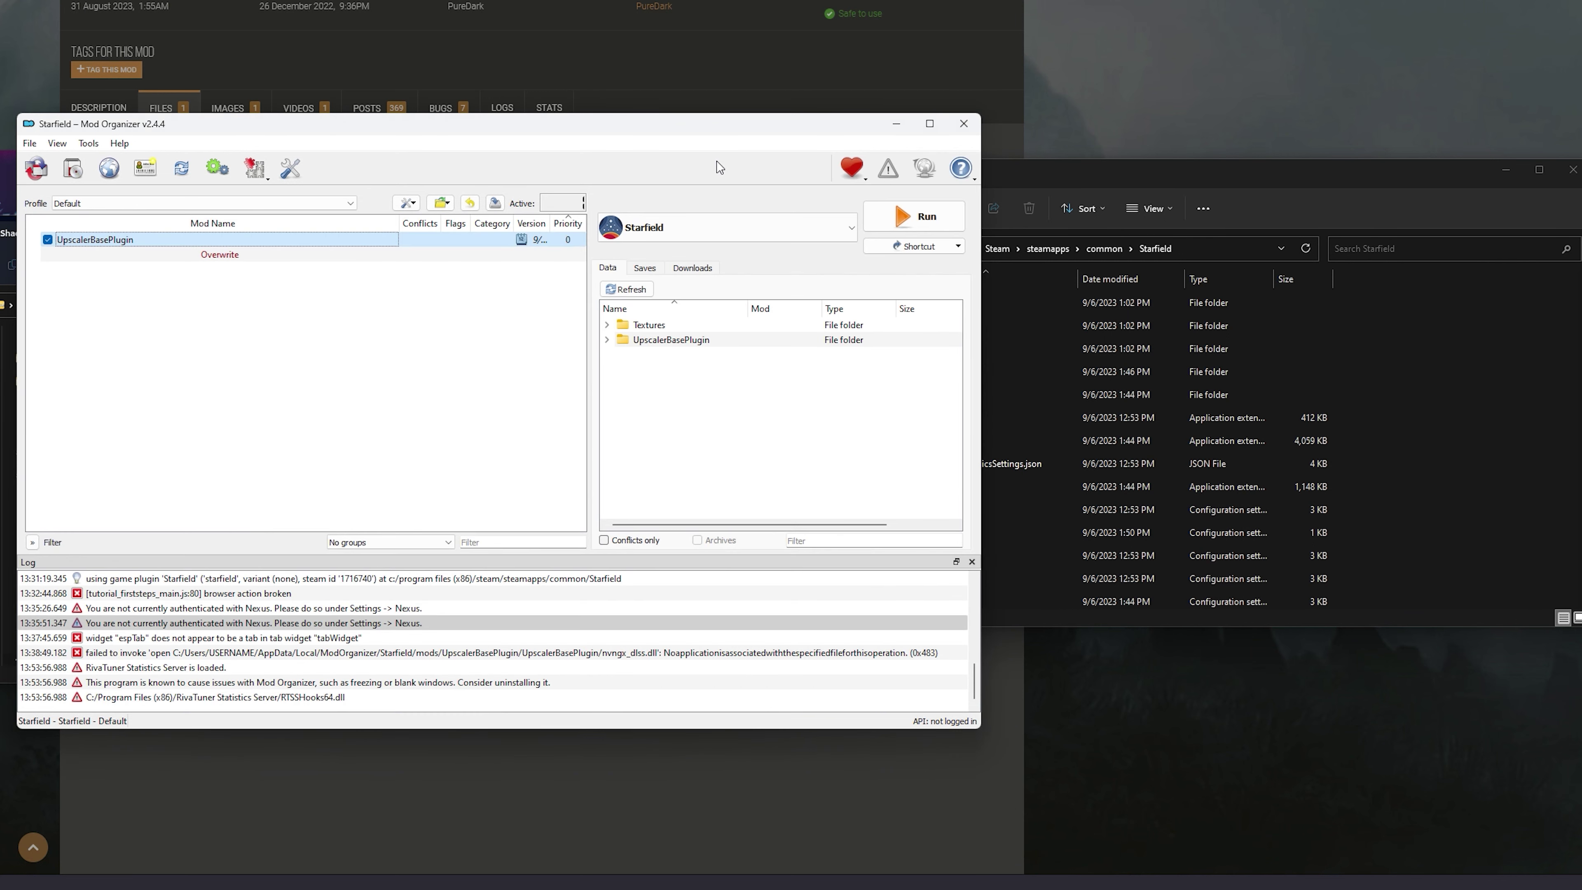
Close both File Explorer windows, the archive and the Starfield game folder.
click(723, 171)
click(703, 229)
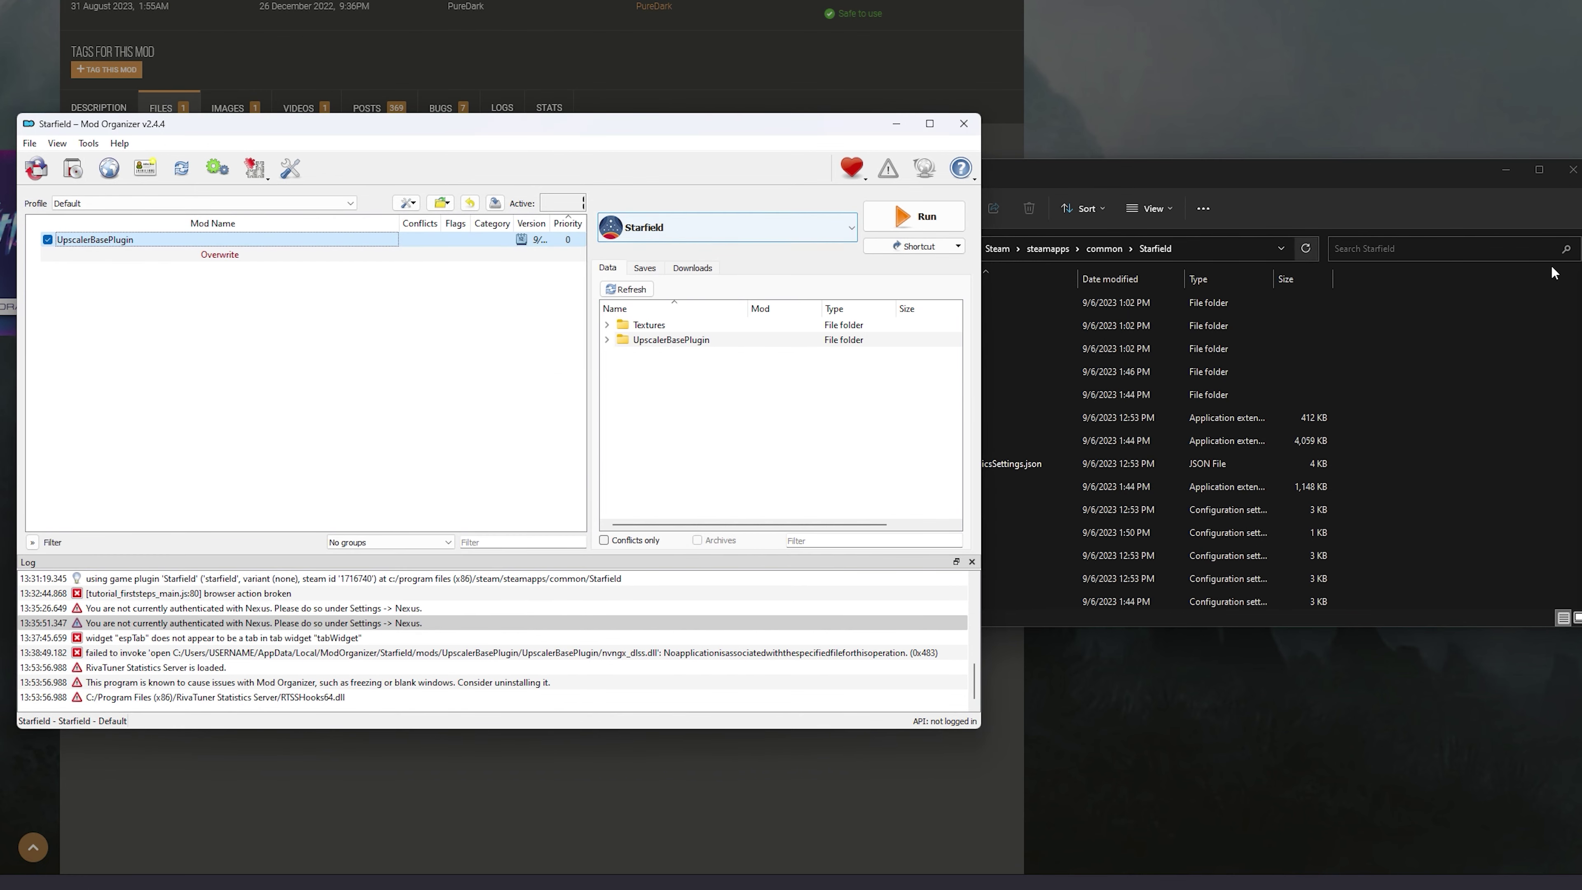
click(1554, 272)
click(1572, 169)
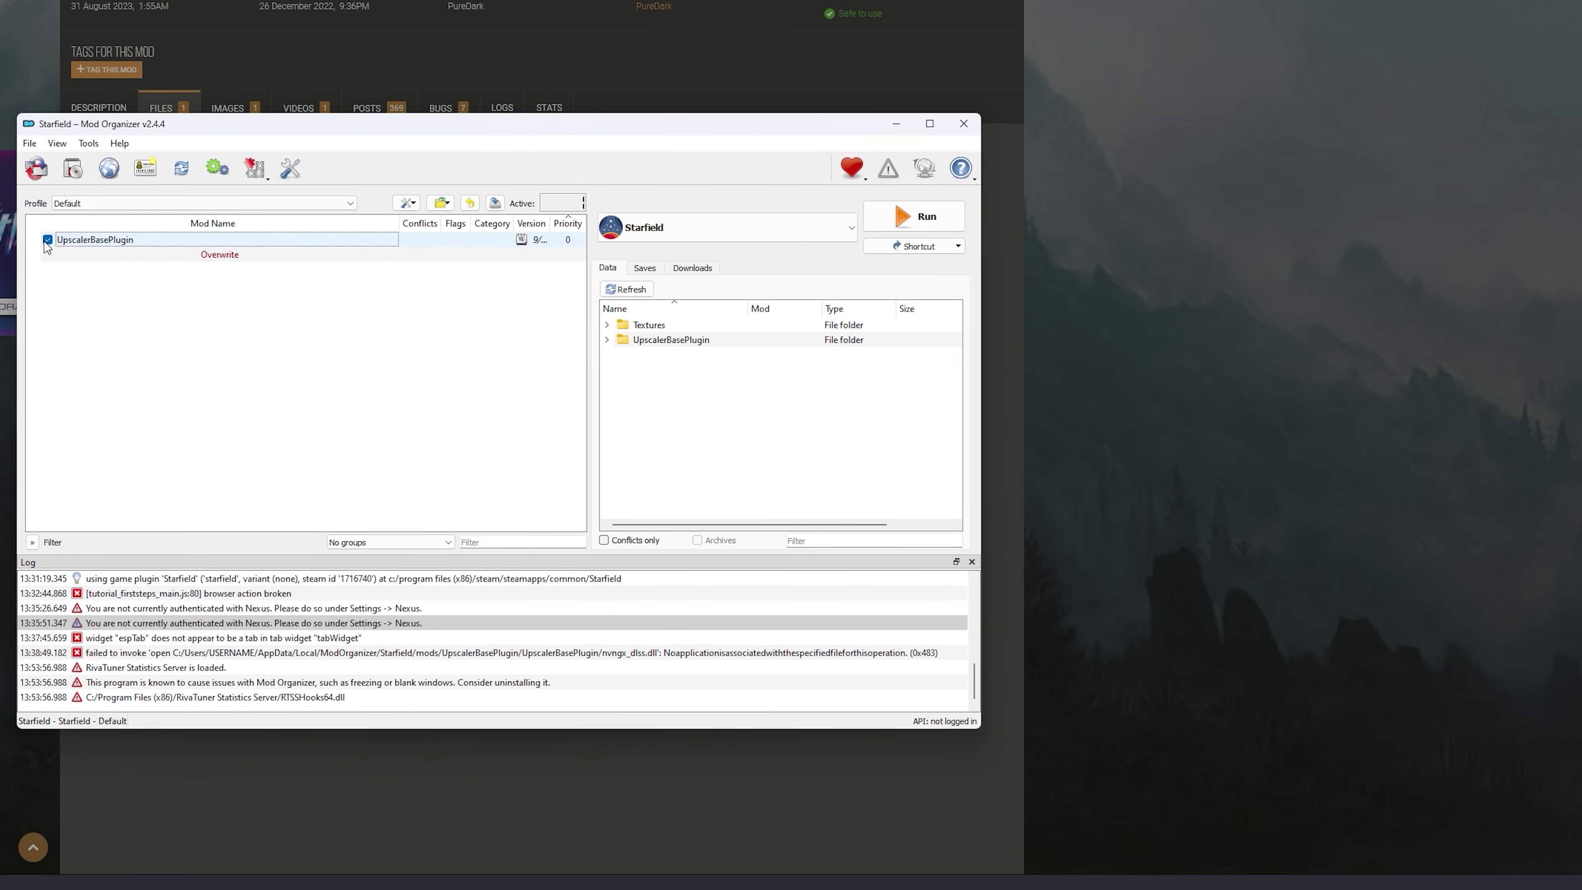
Run Starfield from Mod Organizer 2 with UpscalerBasePlugin enabled and unlock the manager.
drag(536, 125, 962, 135)
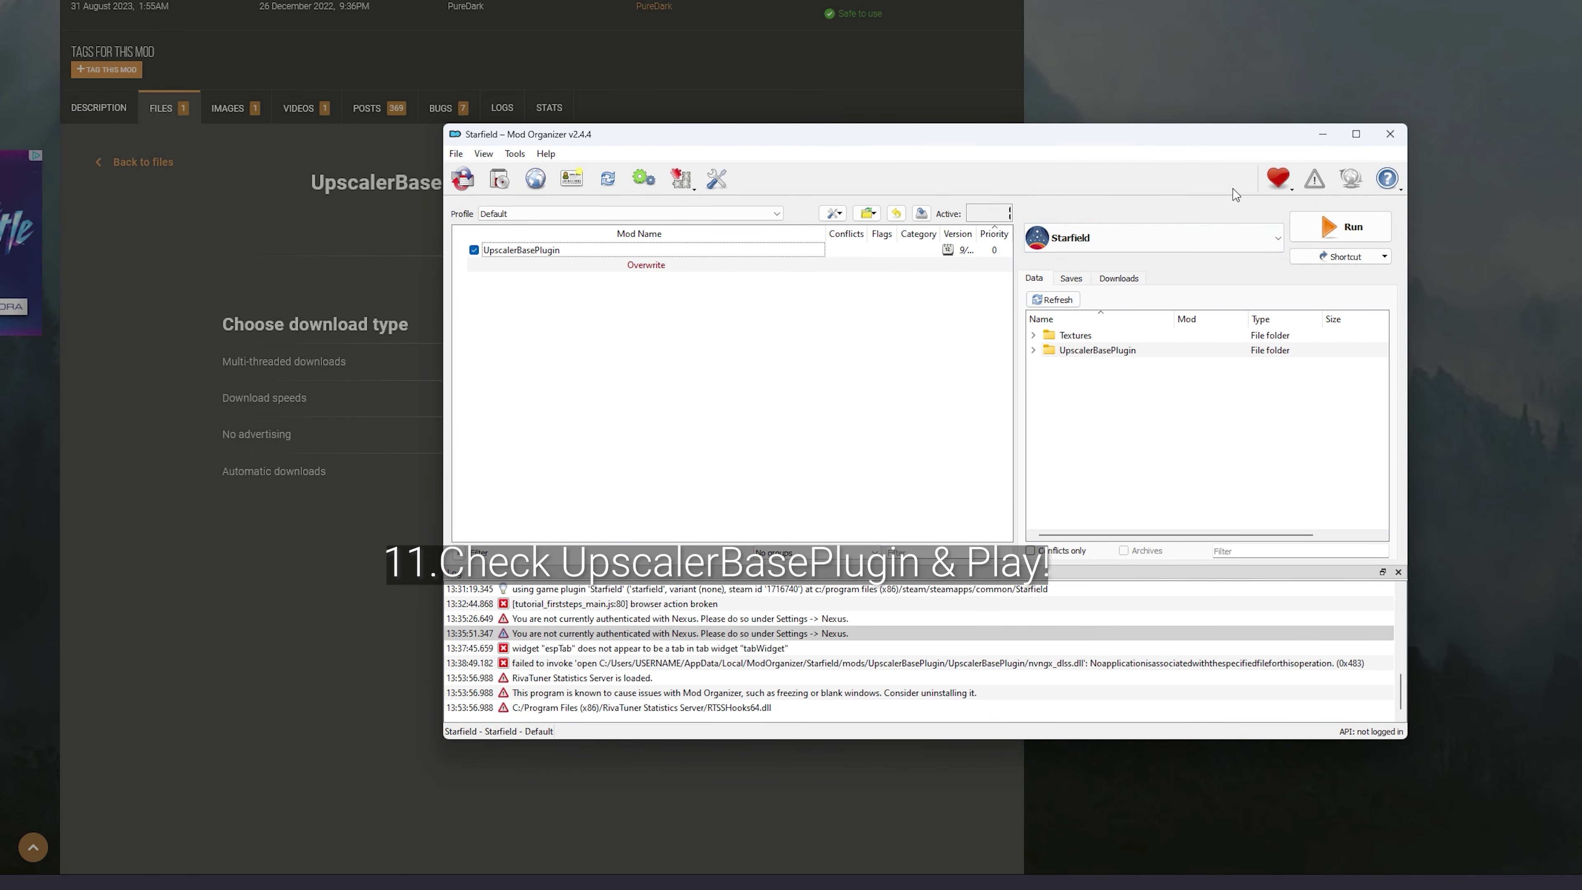
click(1317, 231)
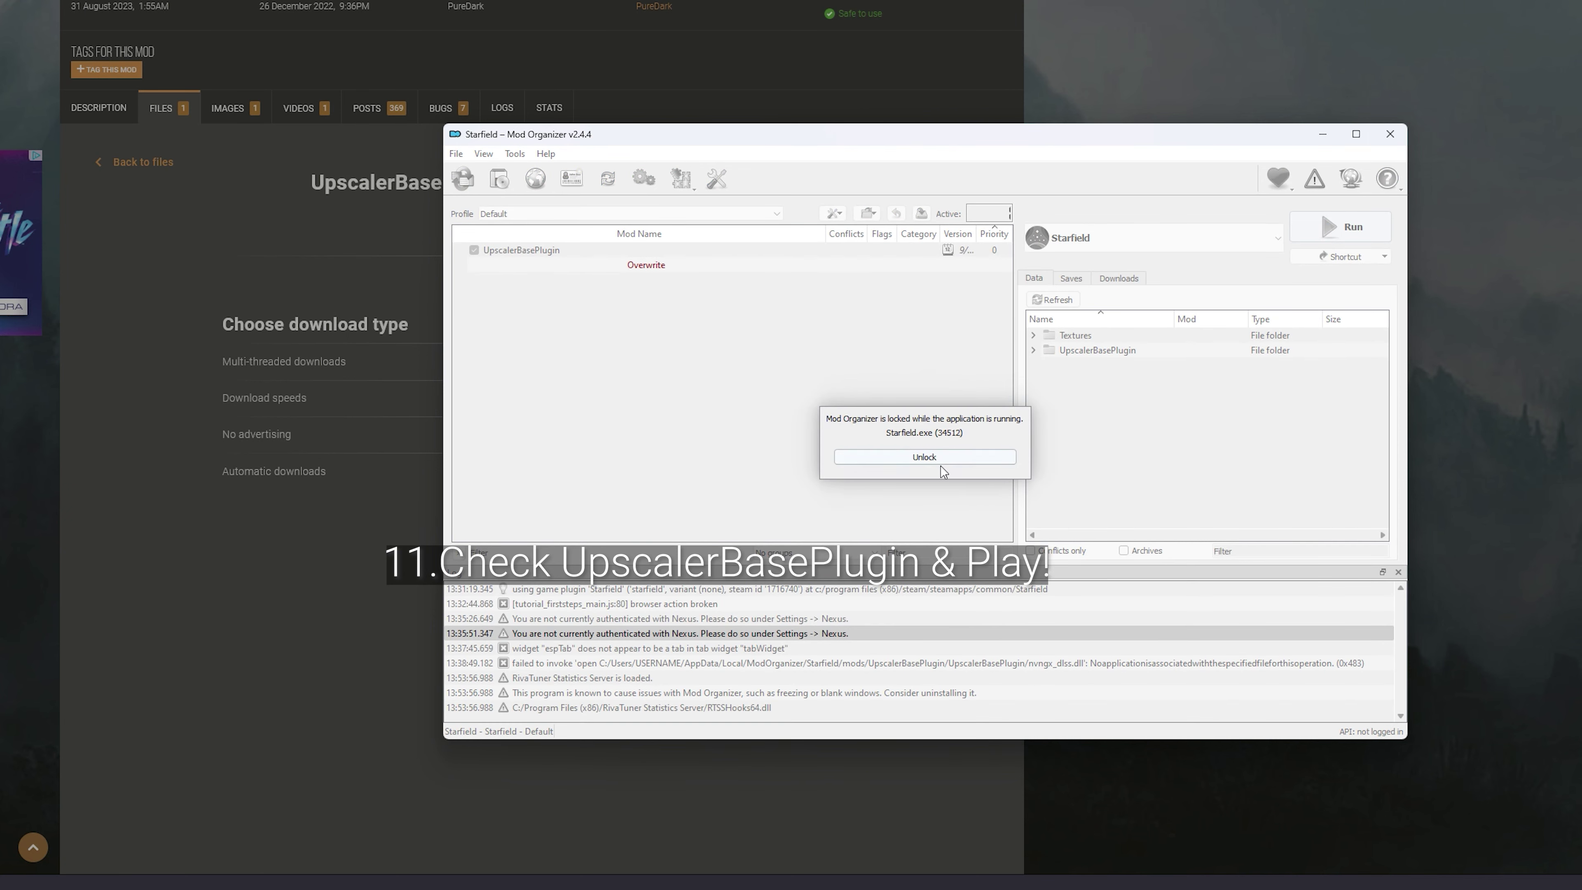
click(944, 461)
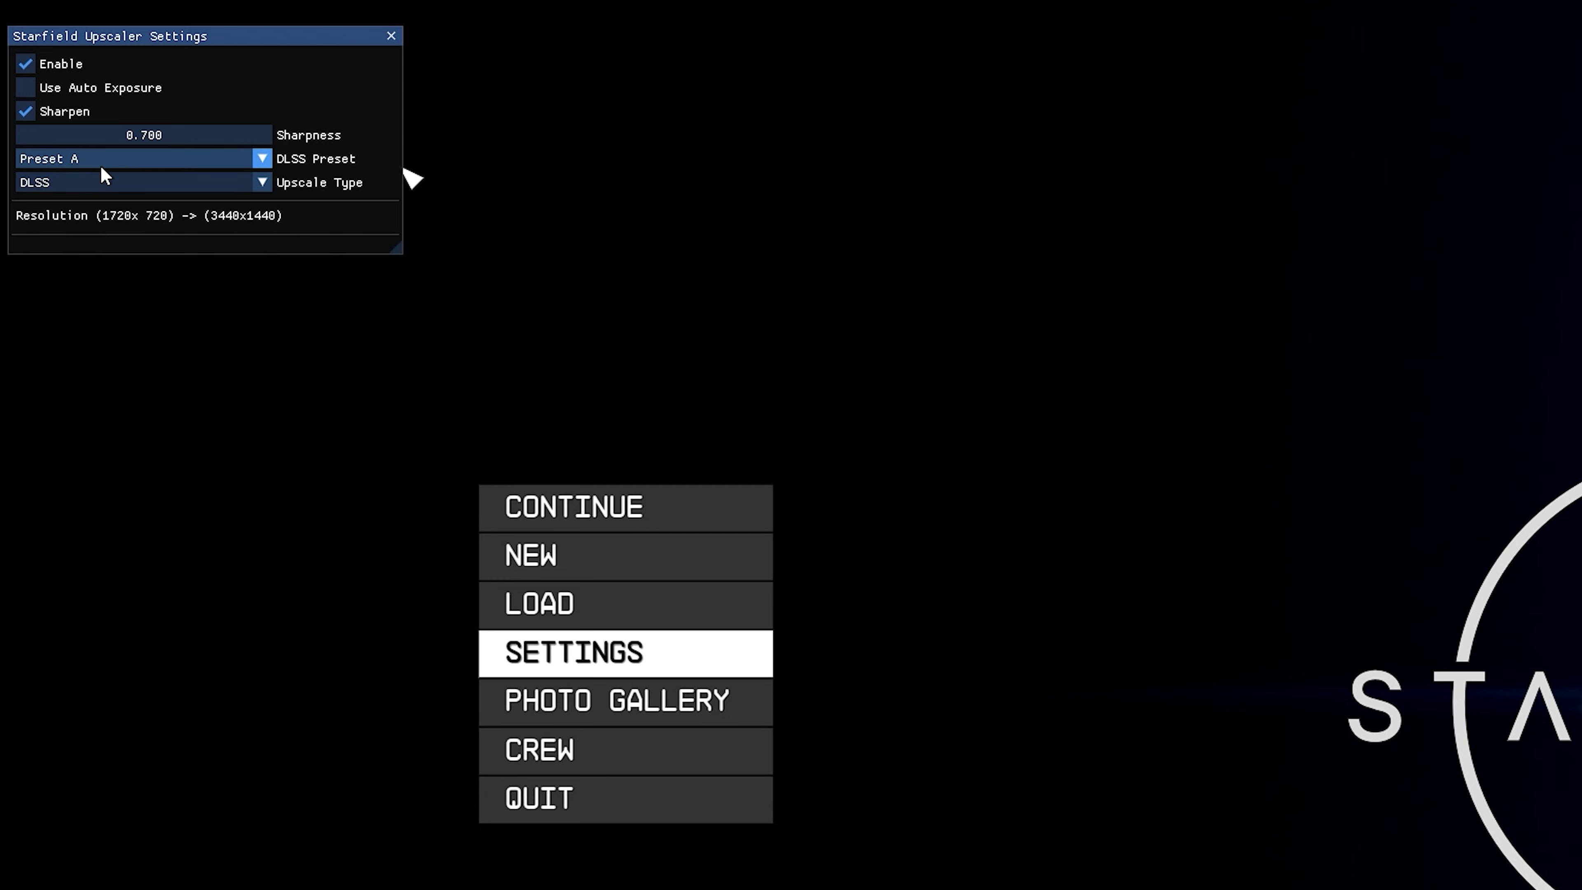
Keep DLSS as Upscale Type (1720x720 to 3440x1440) and close the upscaler overlay.
click(262, 172)
click(262, 174)
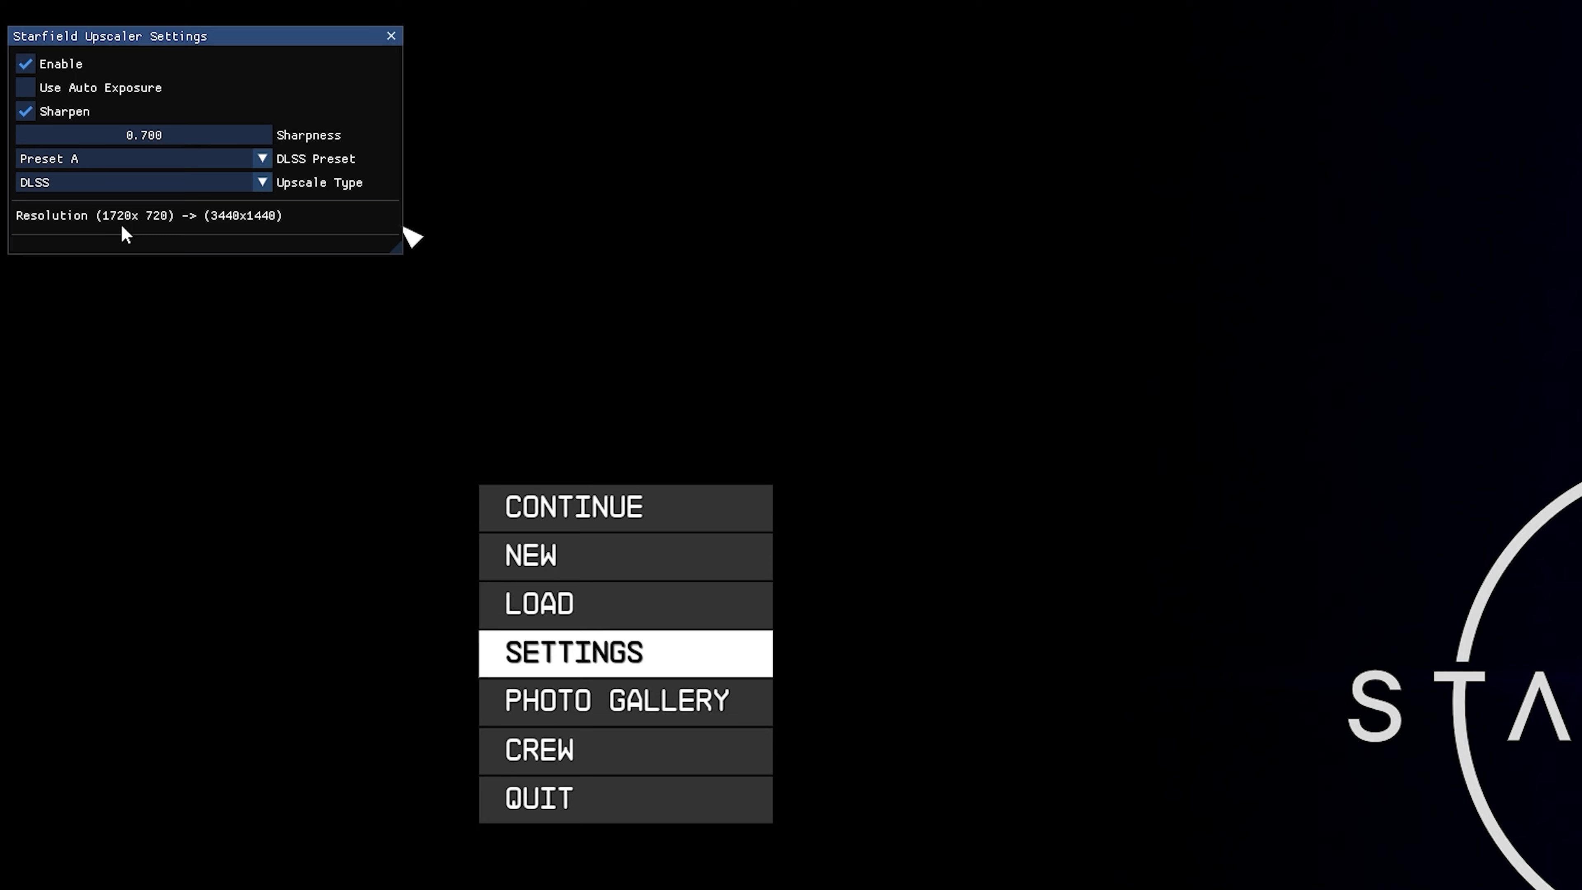
click(391, 36)
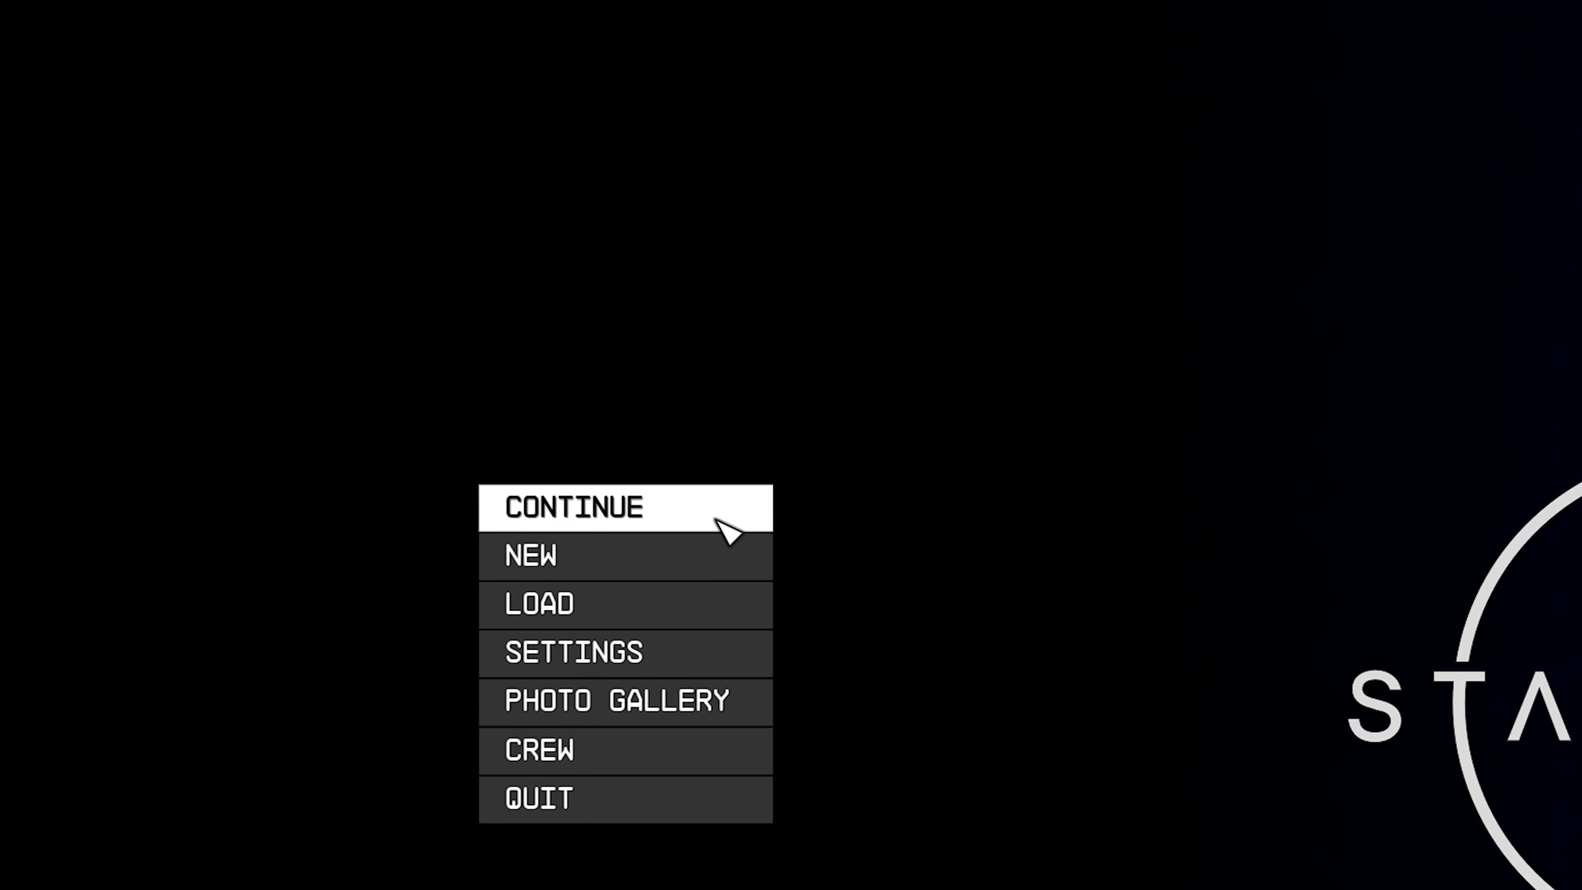
Bring up the Windows Start menu from Starfield's main menu.
key(super)
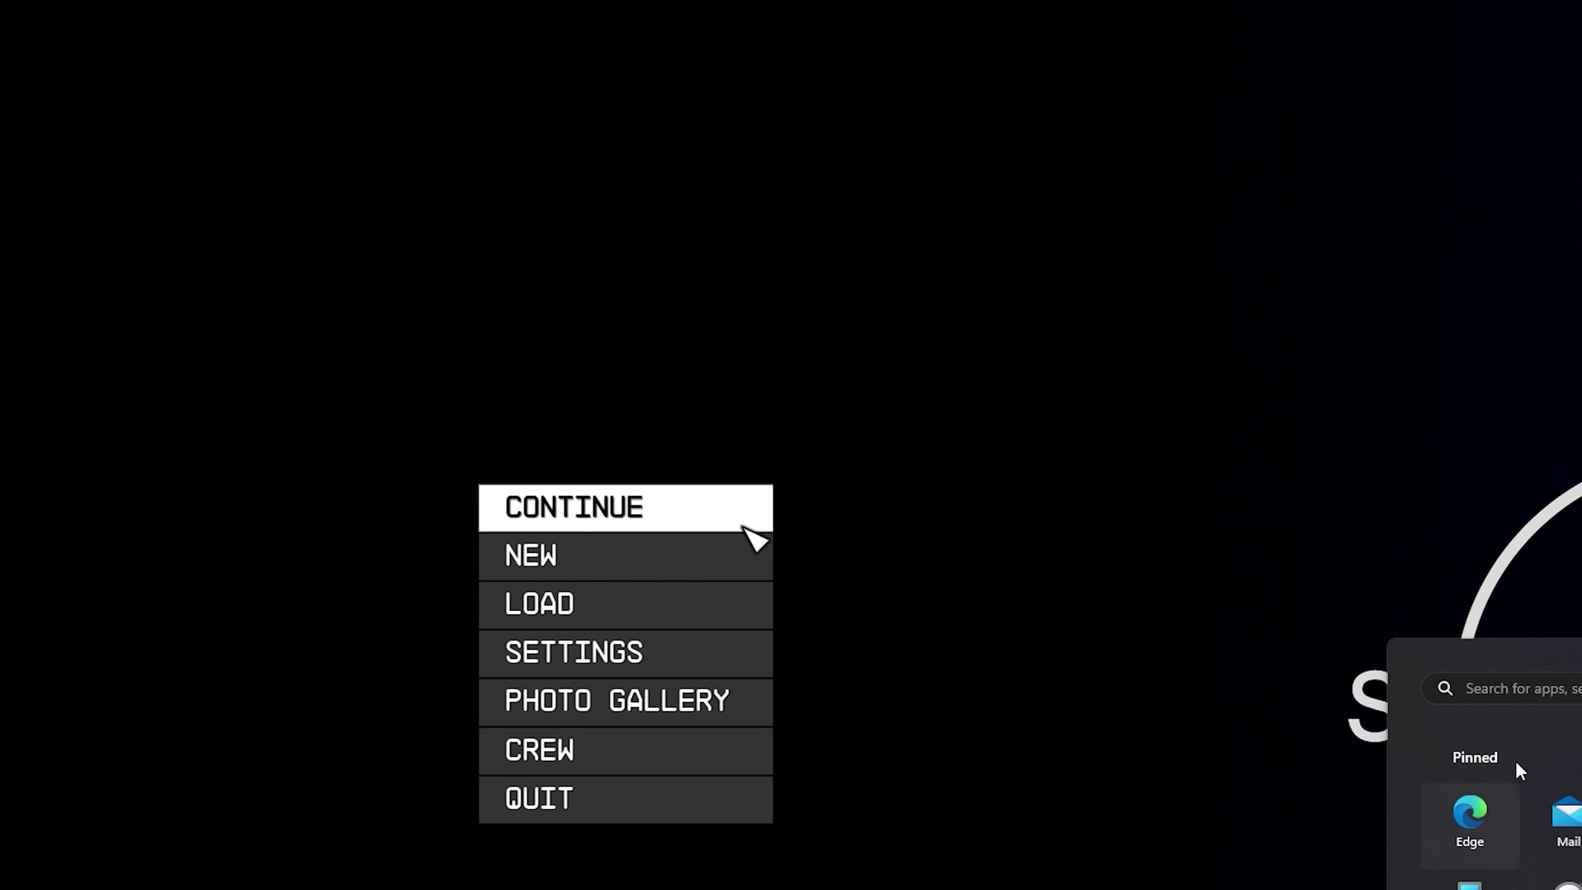